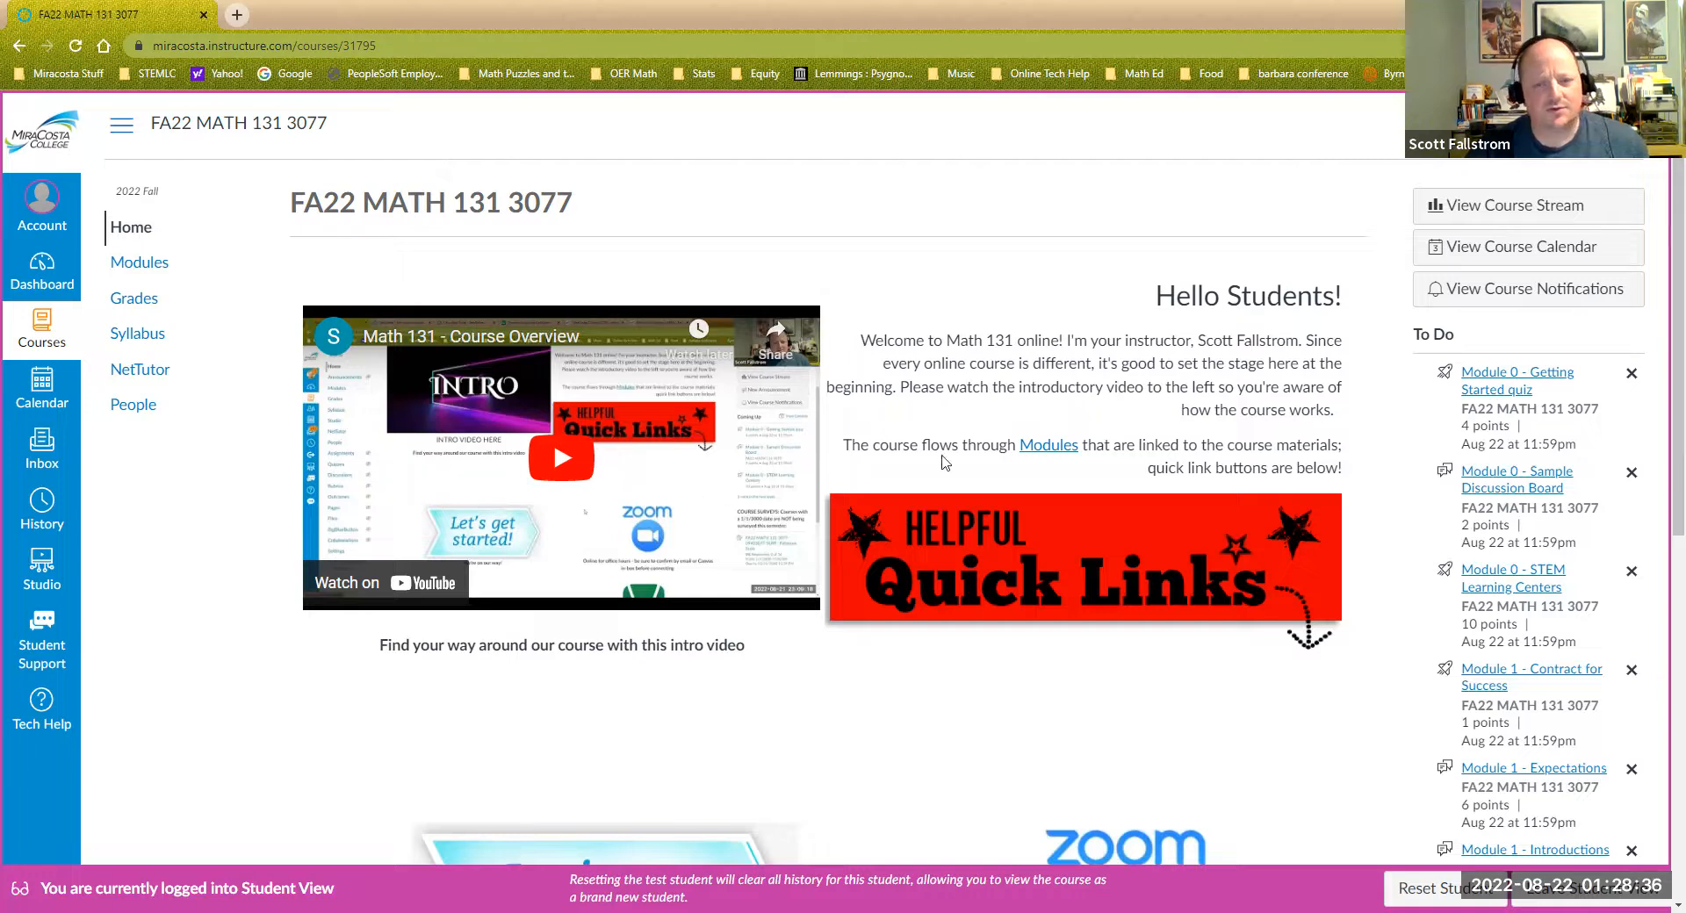
- Open the Module 0 course introduction from the "Let's get started!" banner on the course home page and skim it
scroll(1016, 448, "down", 5)
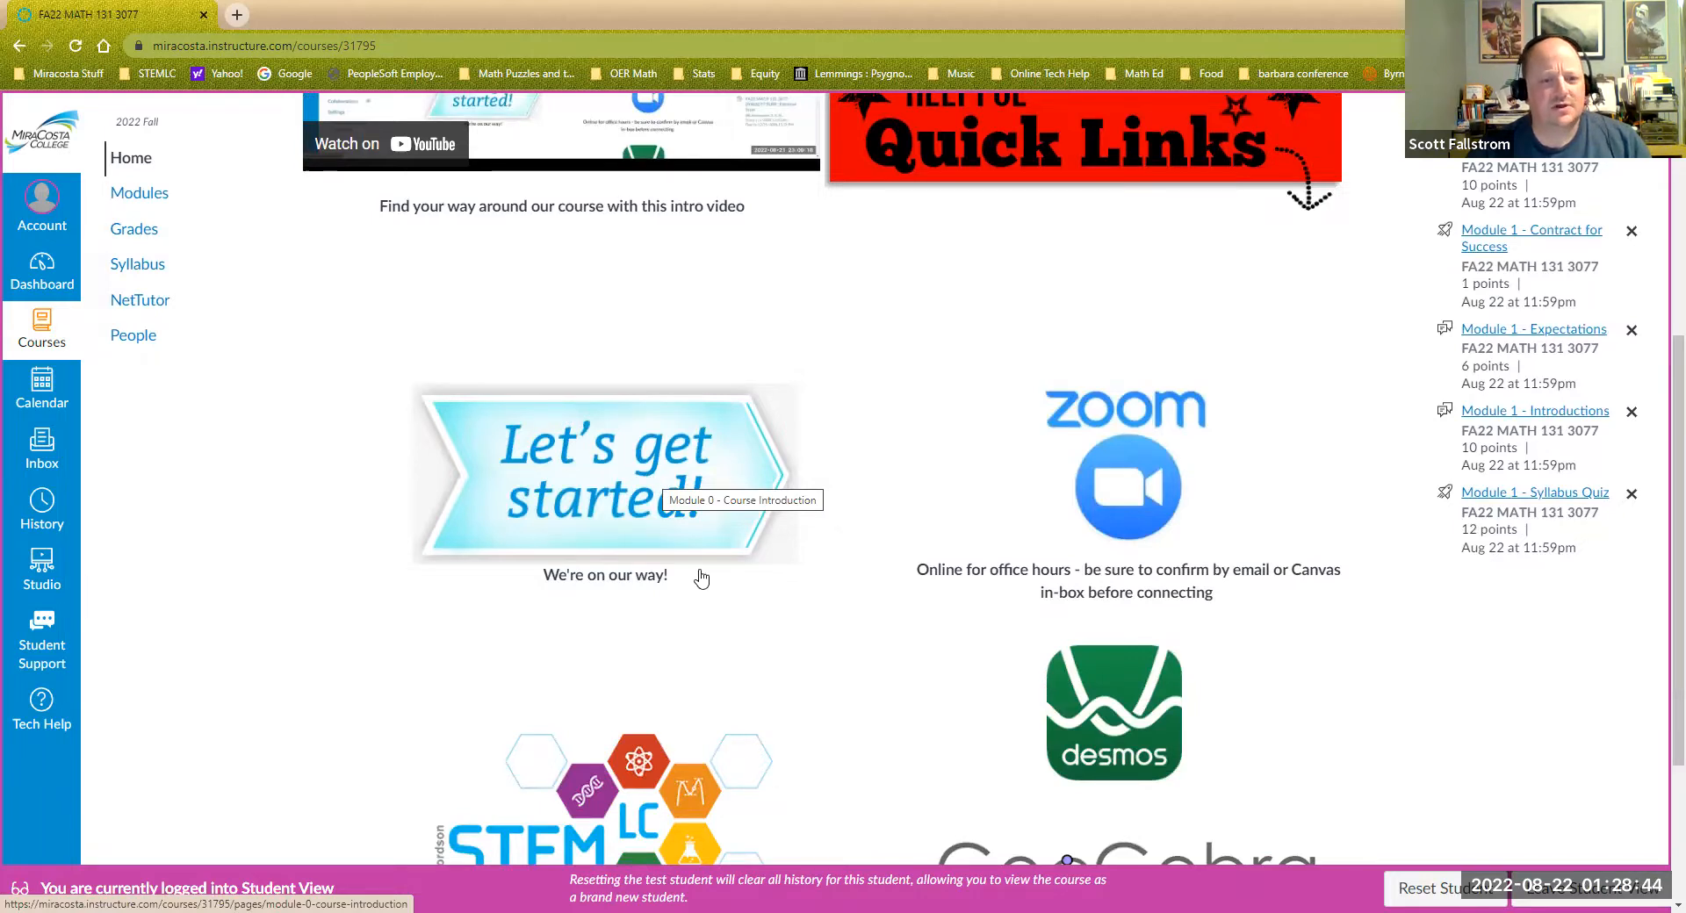
left_click(670, 502)
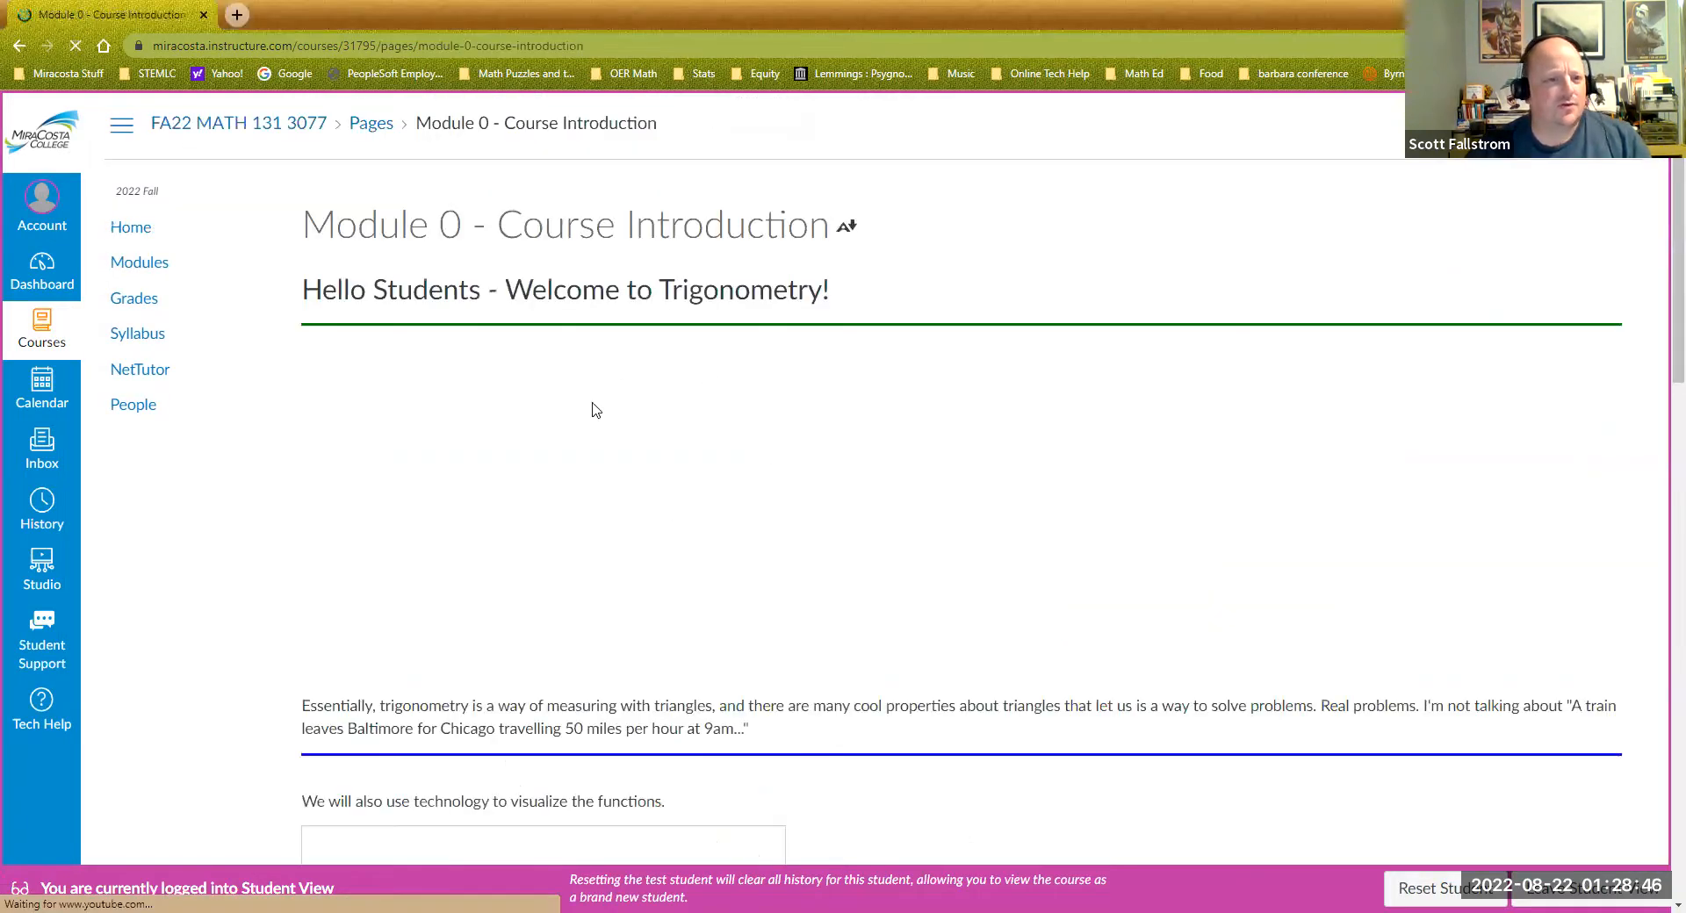
scroll(615, 421, "down", 10)
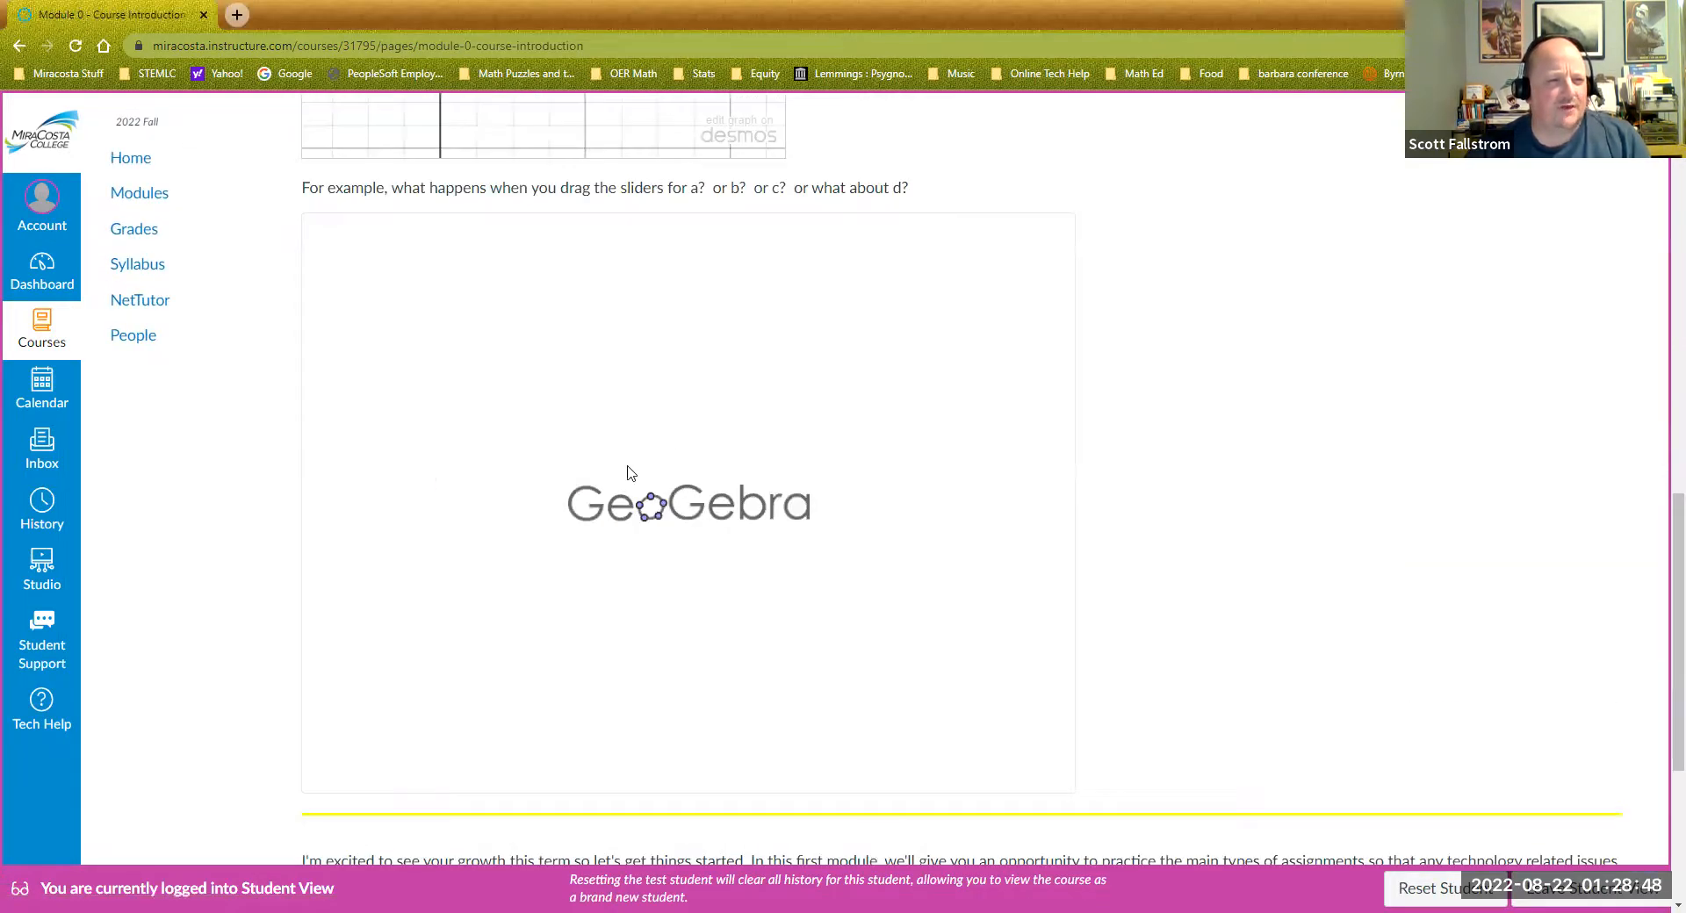
scroll(1059, 298, "up", 10)
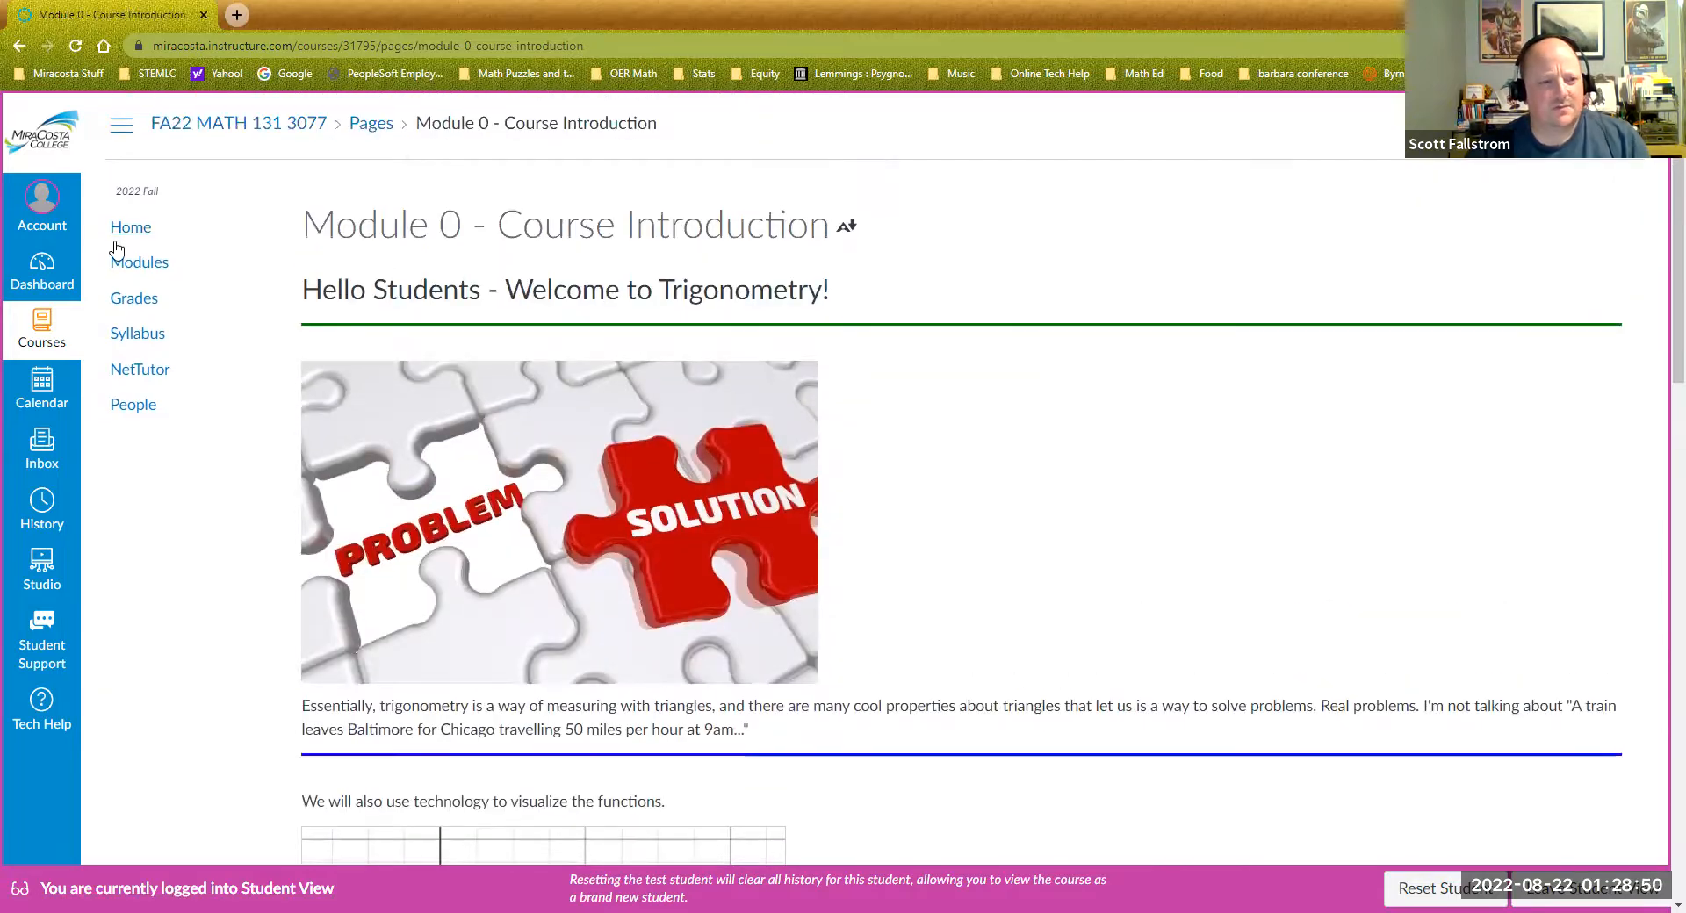
- Open the Module 0 - Course Introduction page from the course's modules list and read through to its end
left_click(153, 263)
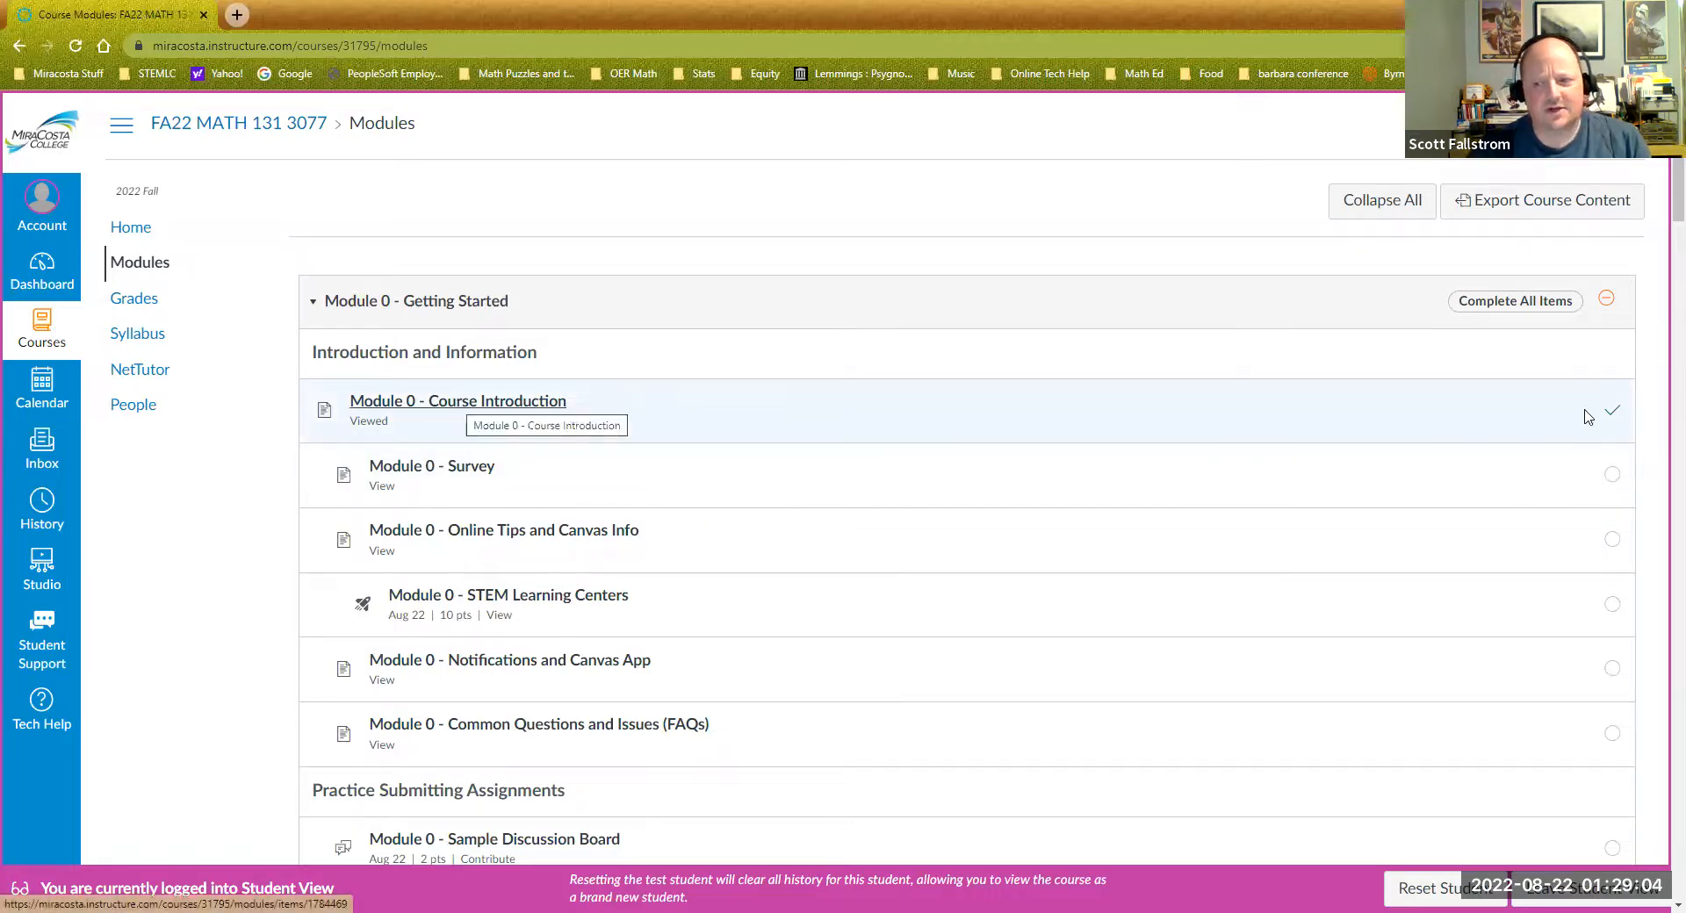
left_click(481, 406)
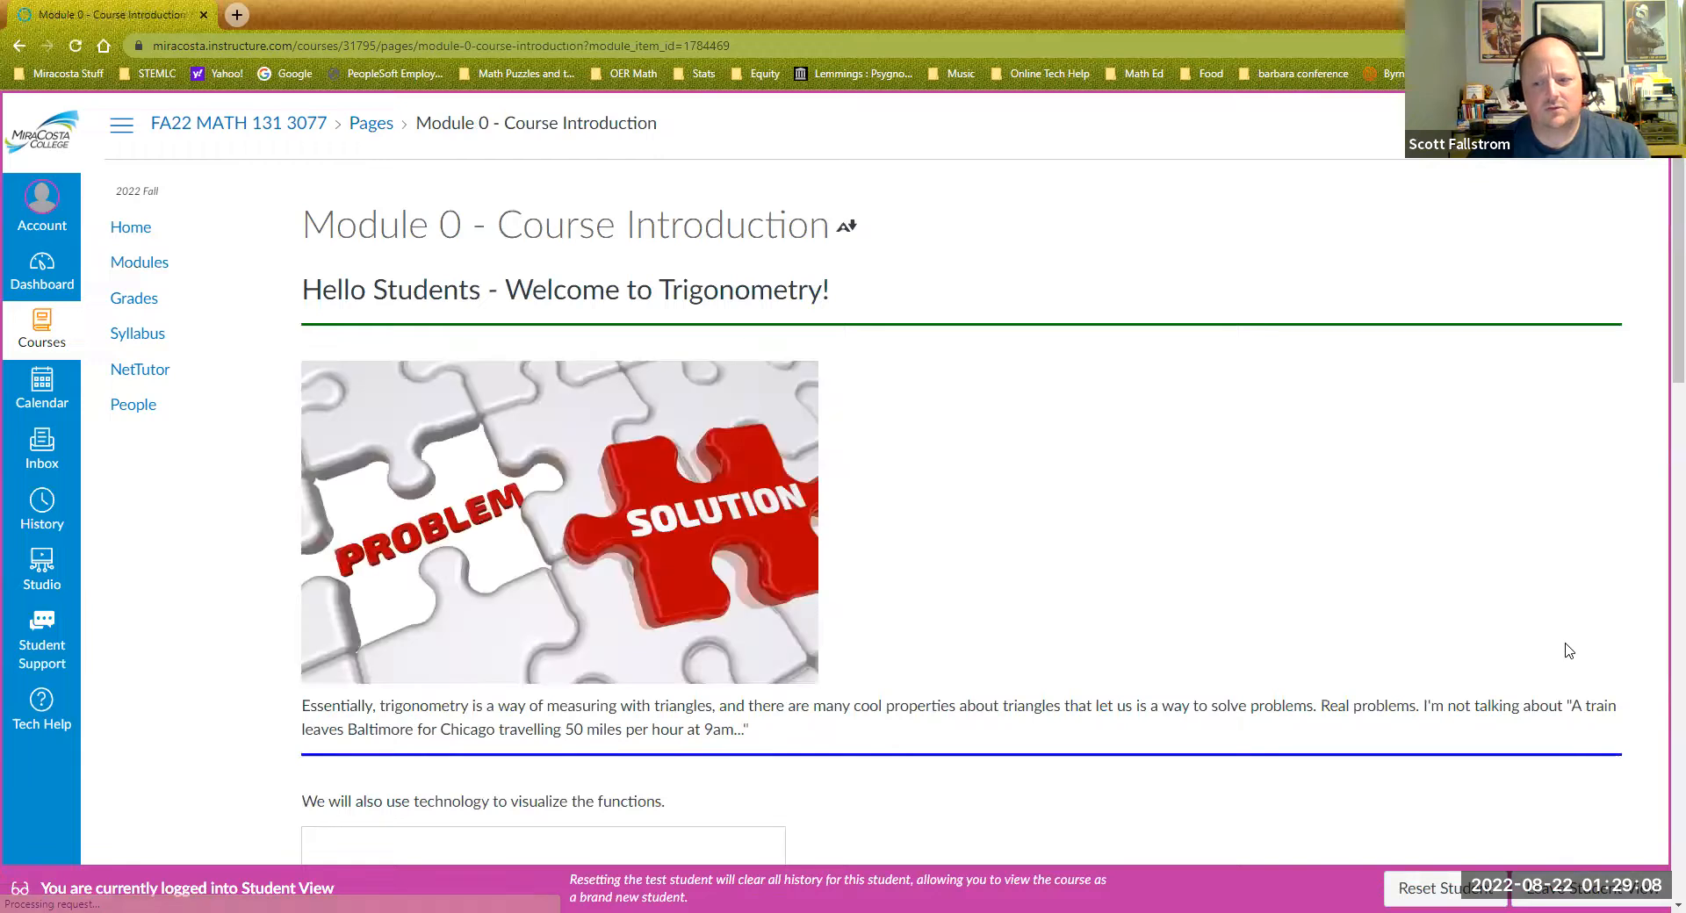
scroll(1569, 651, "down", 10)
scroll(1580, 703, "down", 4)
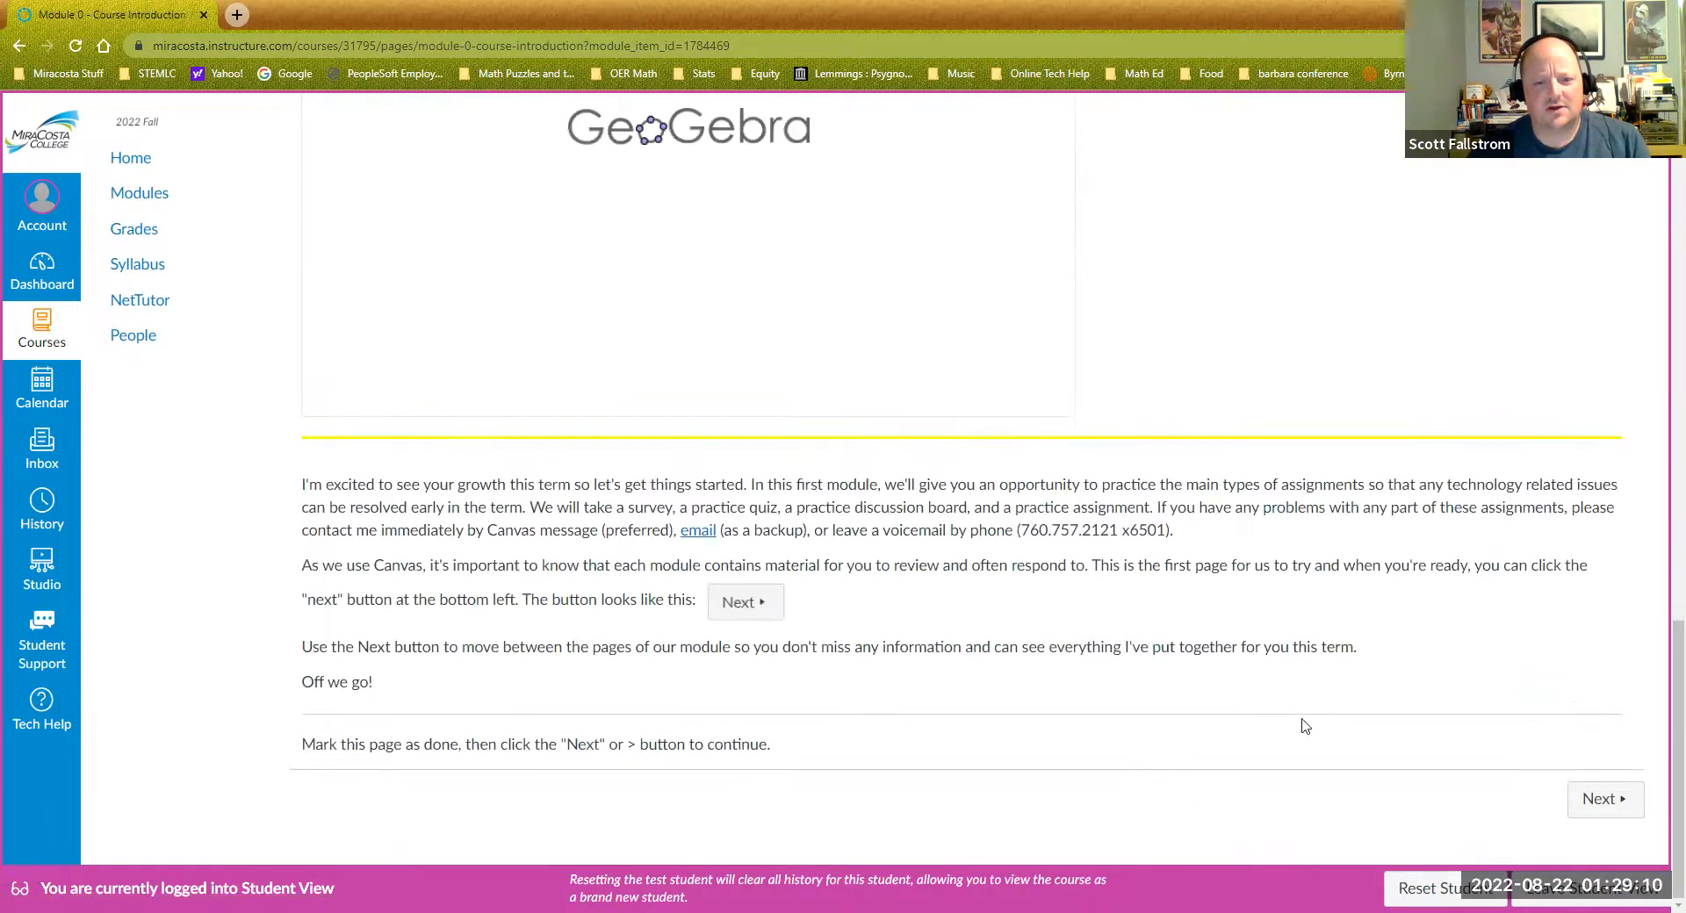
- Try out a parameter slider of the sine function in the embedded GeoGebra graph on the course introduction page
scroll(922, 685, "up", 5)
scroll(790, 518, "down", 1)
left_click_drag(543, 469, 568, 474)
scroll(1429, 621, "down", 3)
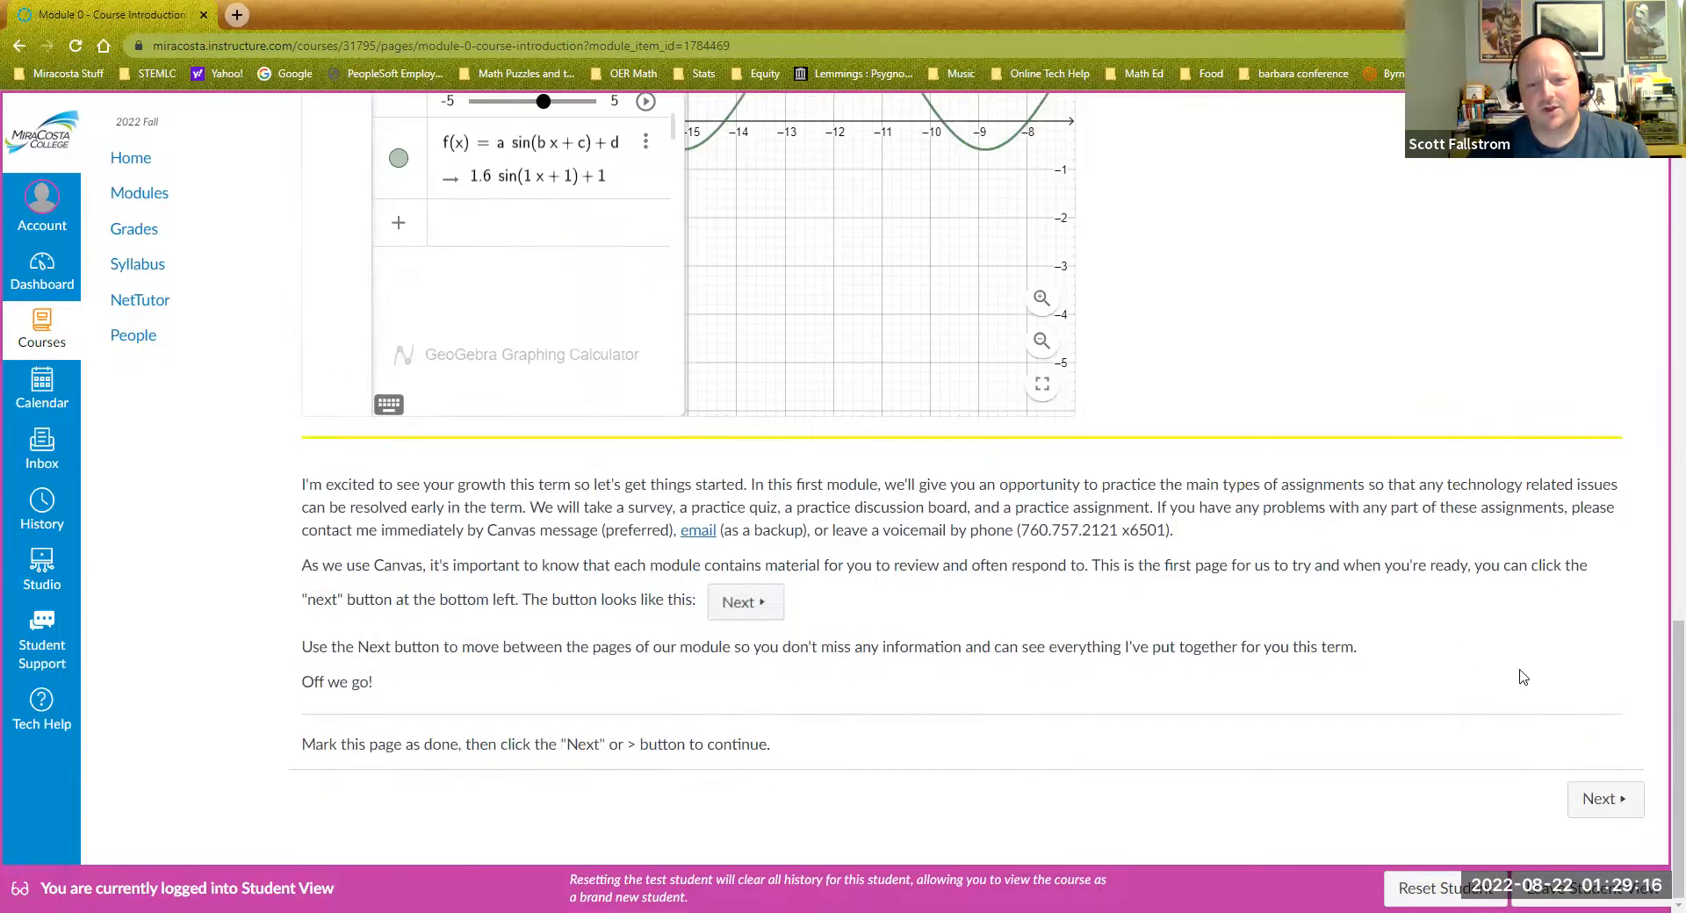
- Leave the course introduction without saving changes, look over the Module 0 - Survey page and advance to the Online Tips and Canvas Info page
left_click(1598, 799)
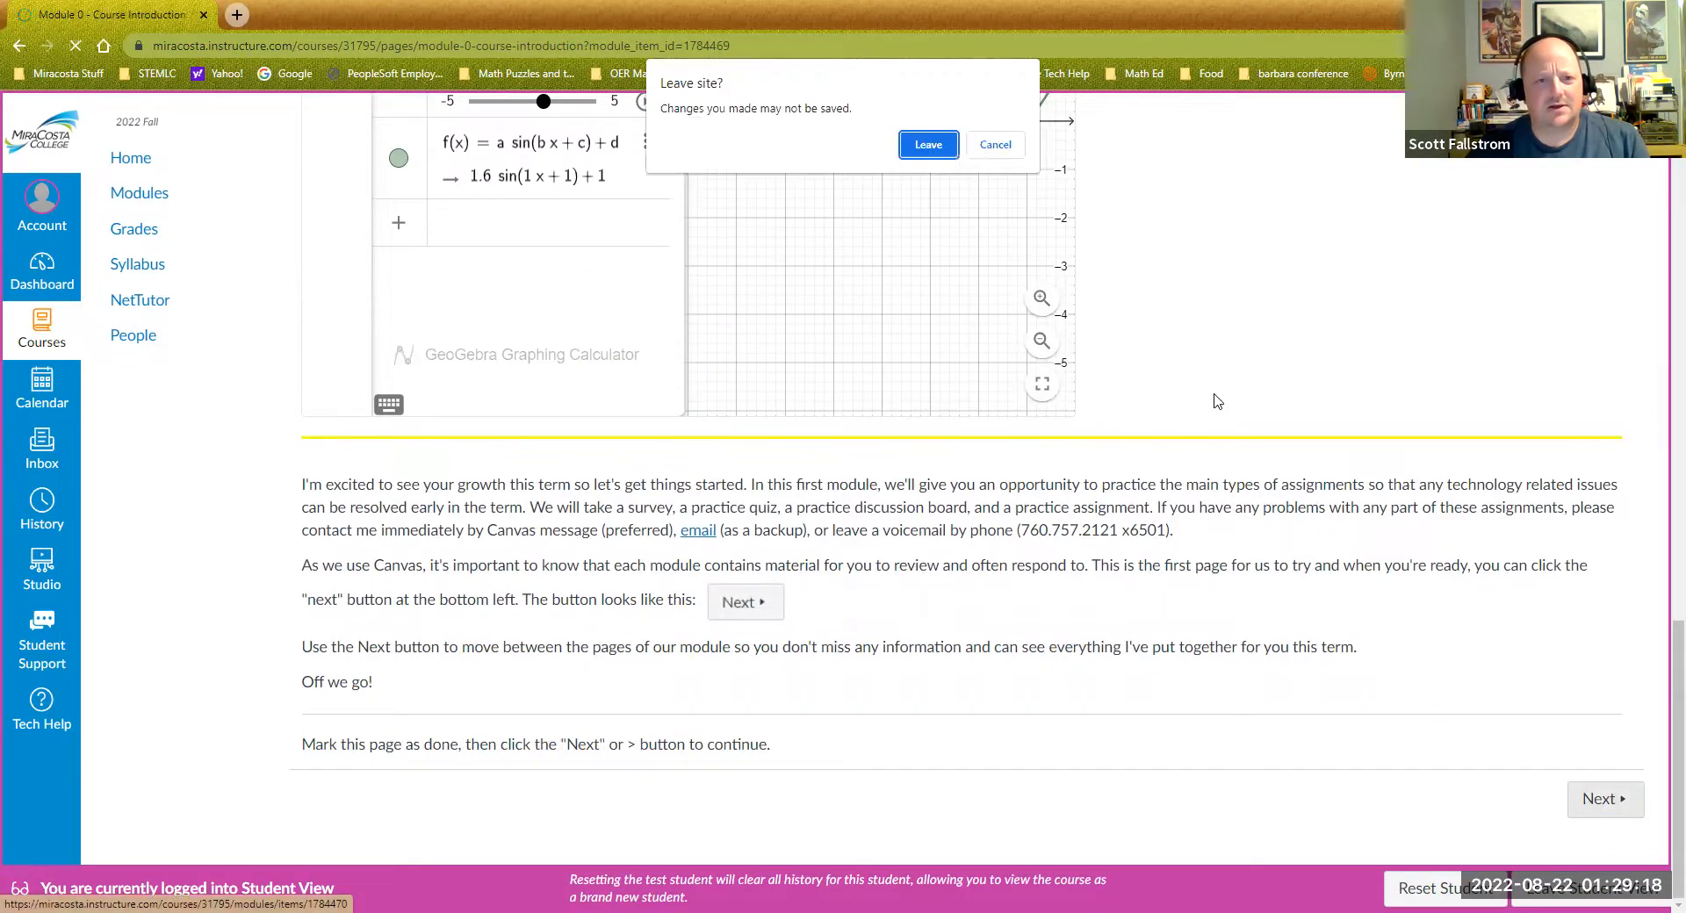
left_click(932, 147)
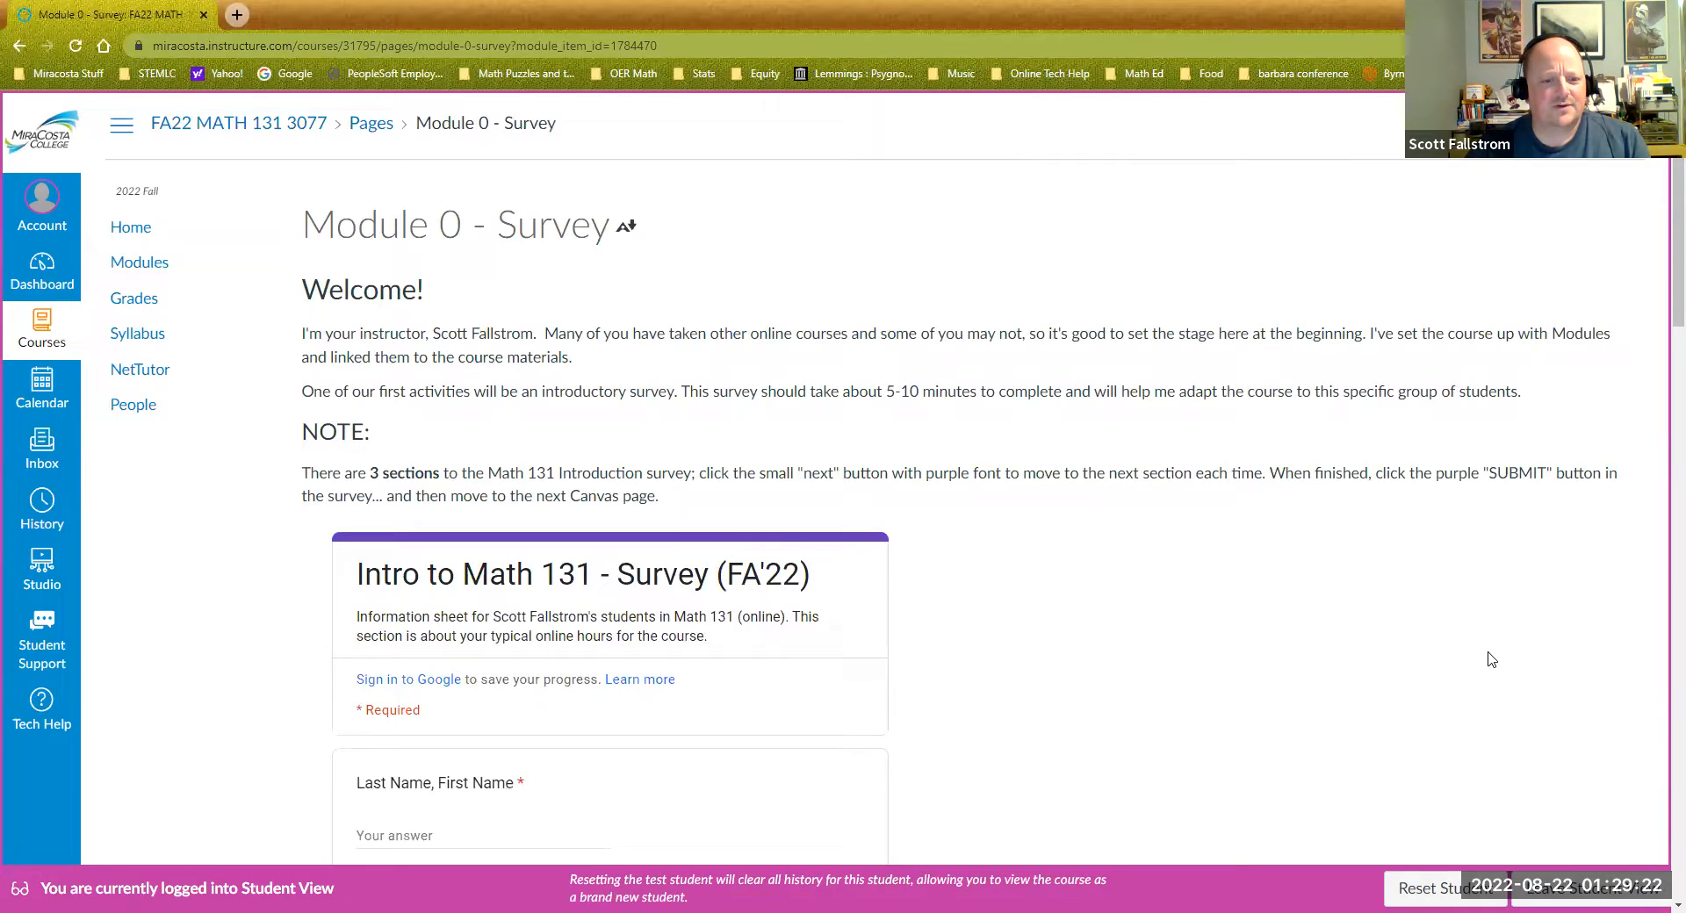
scroll(1506, 657, "down", 2)
scroll(1506, 657, "down", 15)
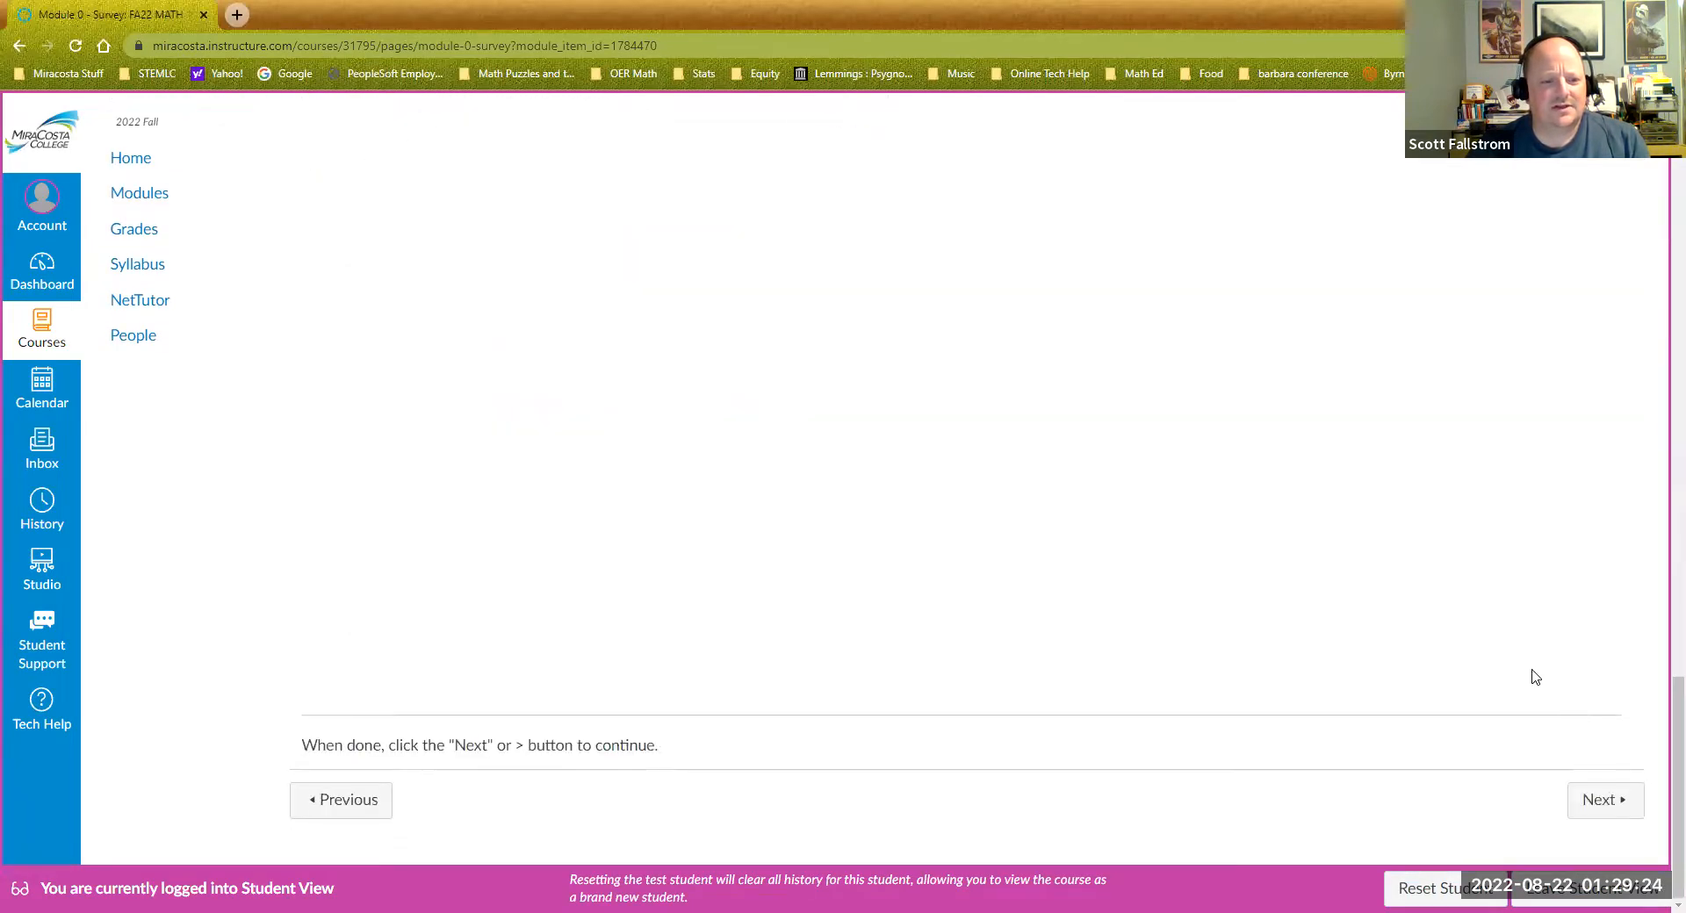
left_click(1594, 802)
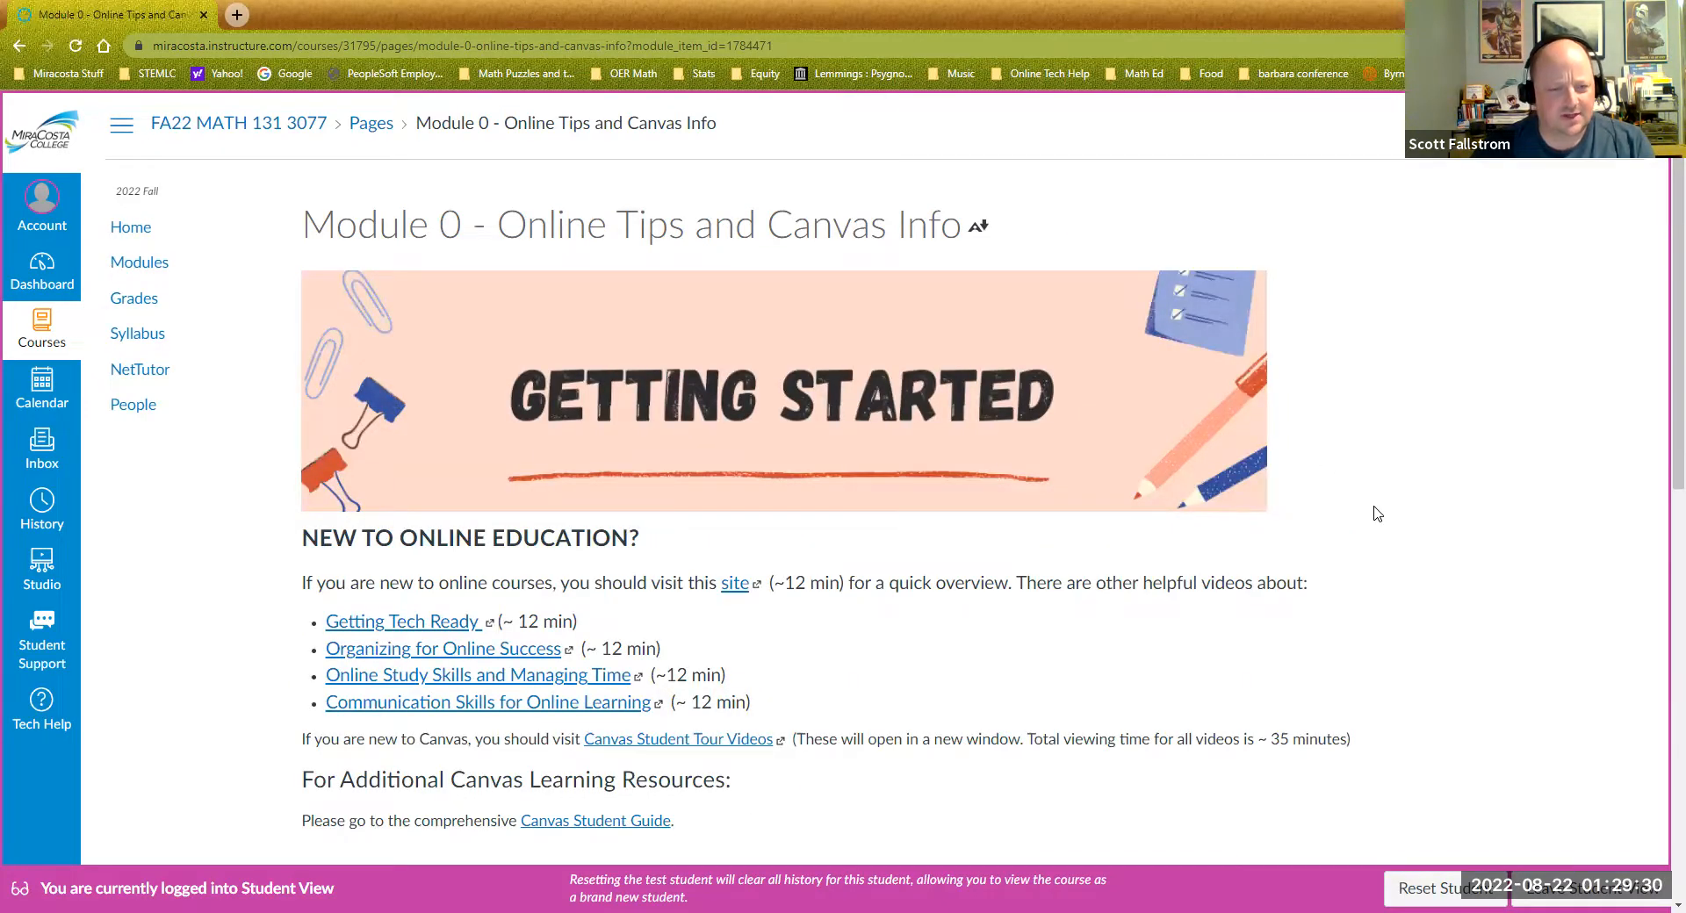
- Skim the Online Tips and Canvas Info page and advance to the Module 0 - STEM Learning Centers quiz page
scroll(1379, 515, "down", 10)
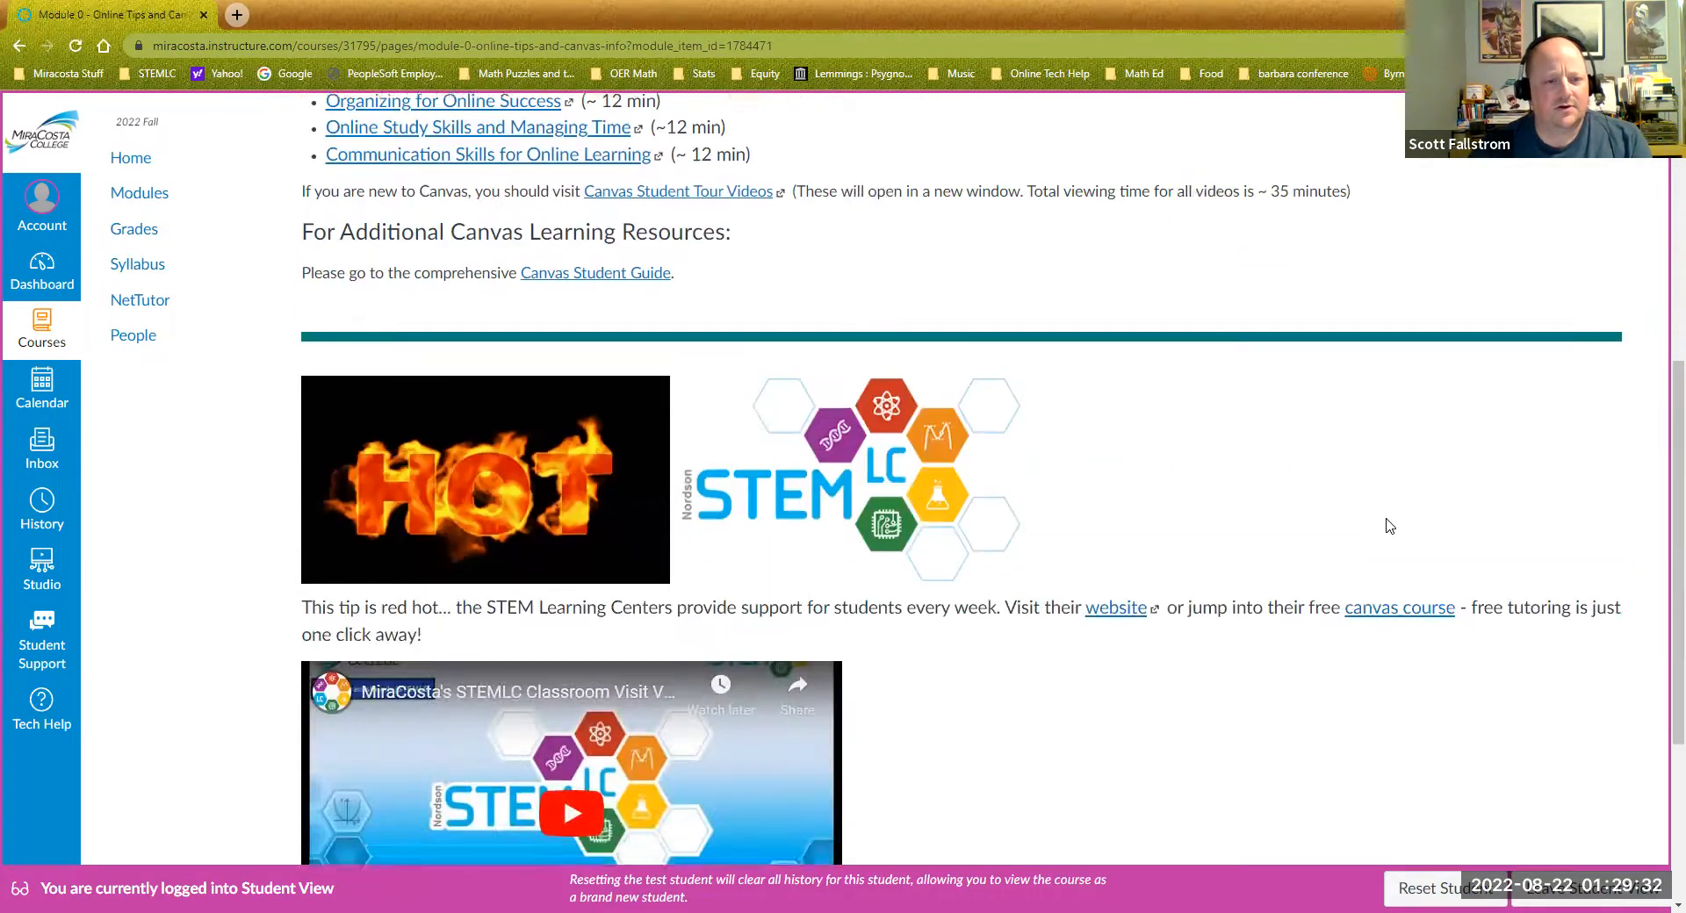
scroll(1568, 840, "down", 1)
left_click(1600, 799)
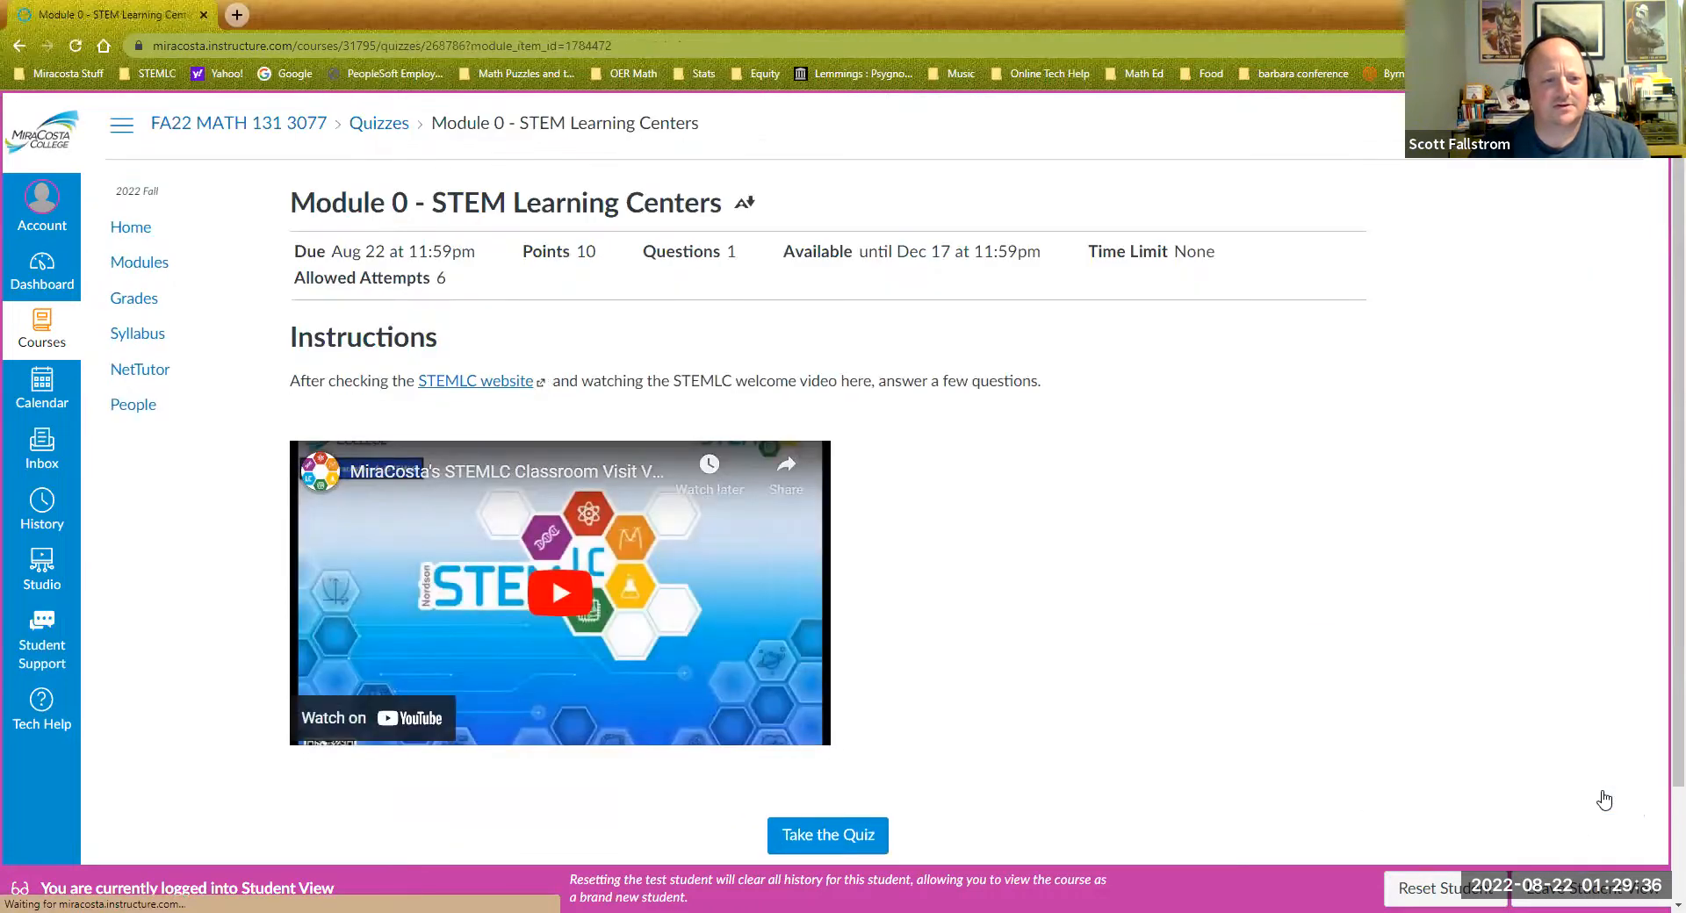
scroll(1420, 691, "down", 2)
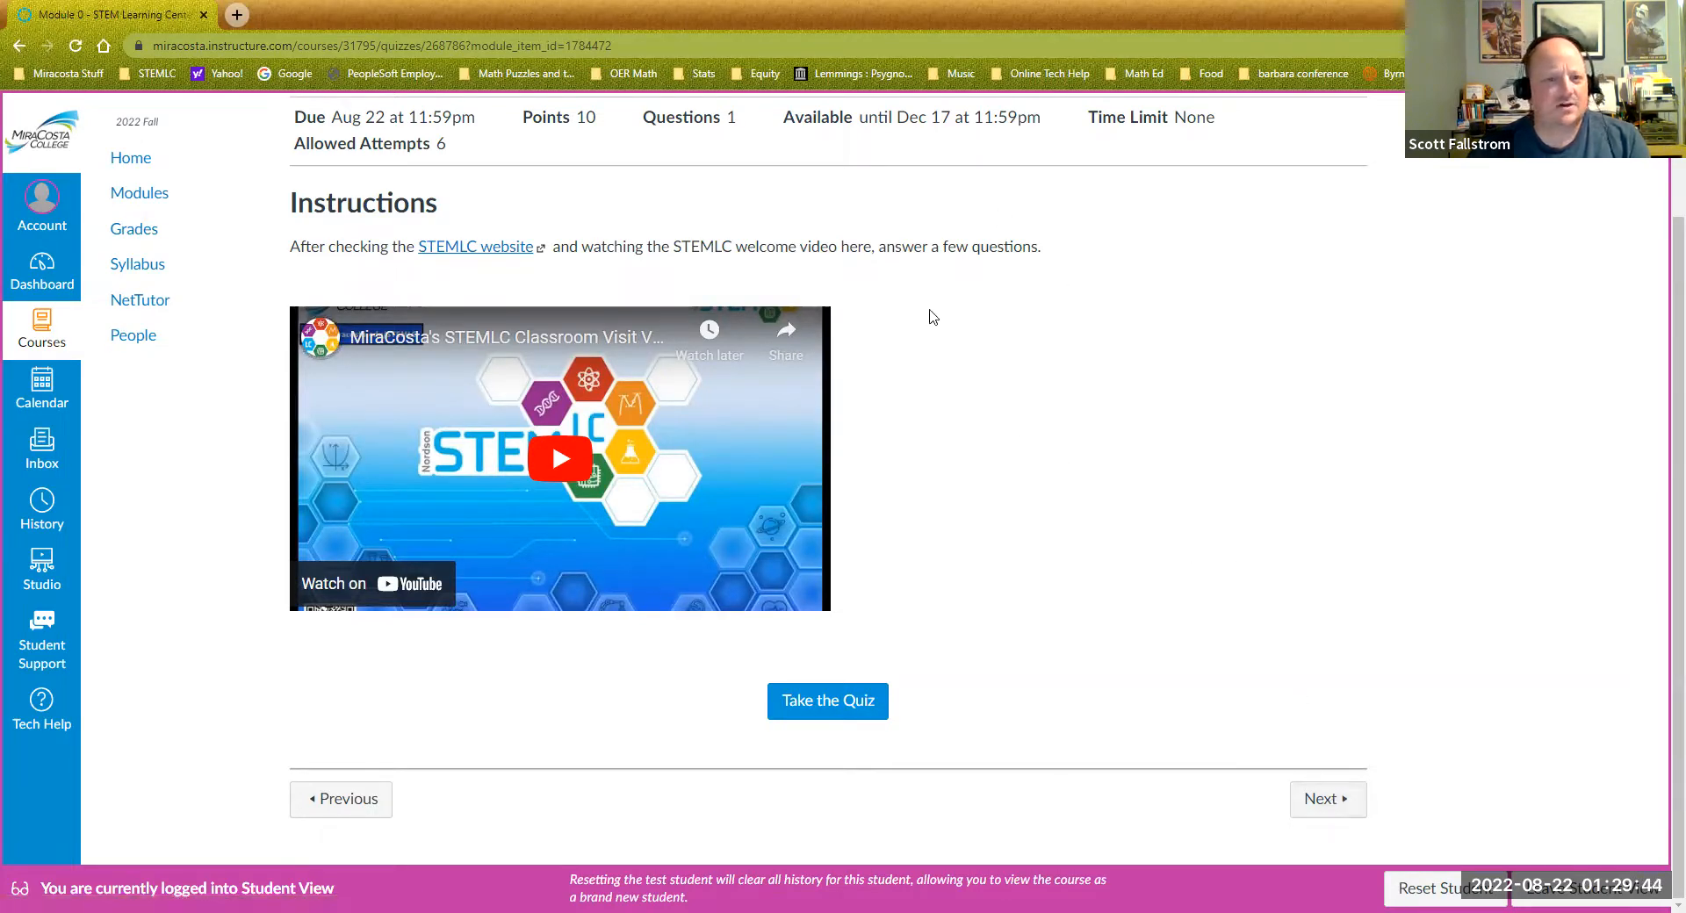
- Return to the course's modules list, collapse all modules and expand only Module 0 - Getting Started
left_click(150, 196)
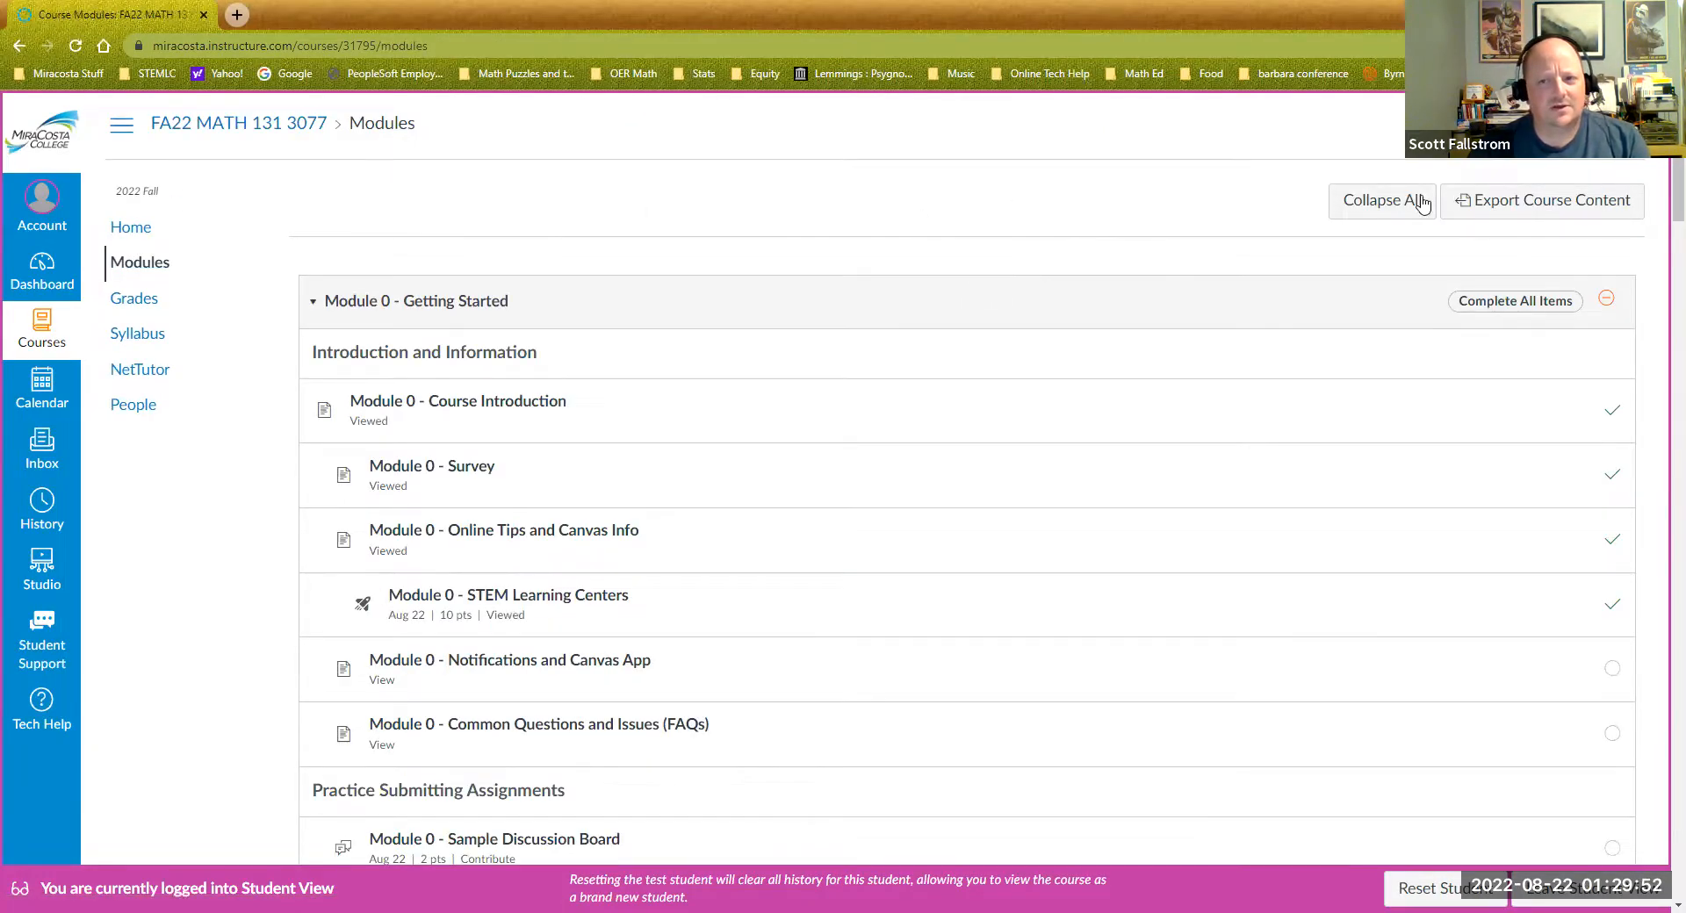
left_click(1388, 202)
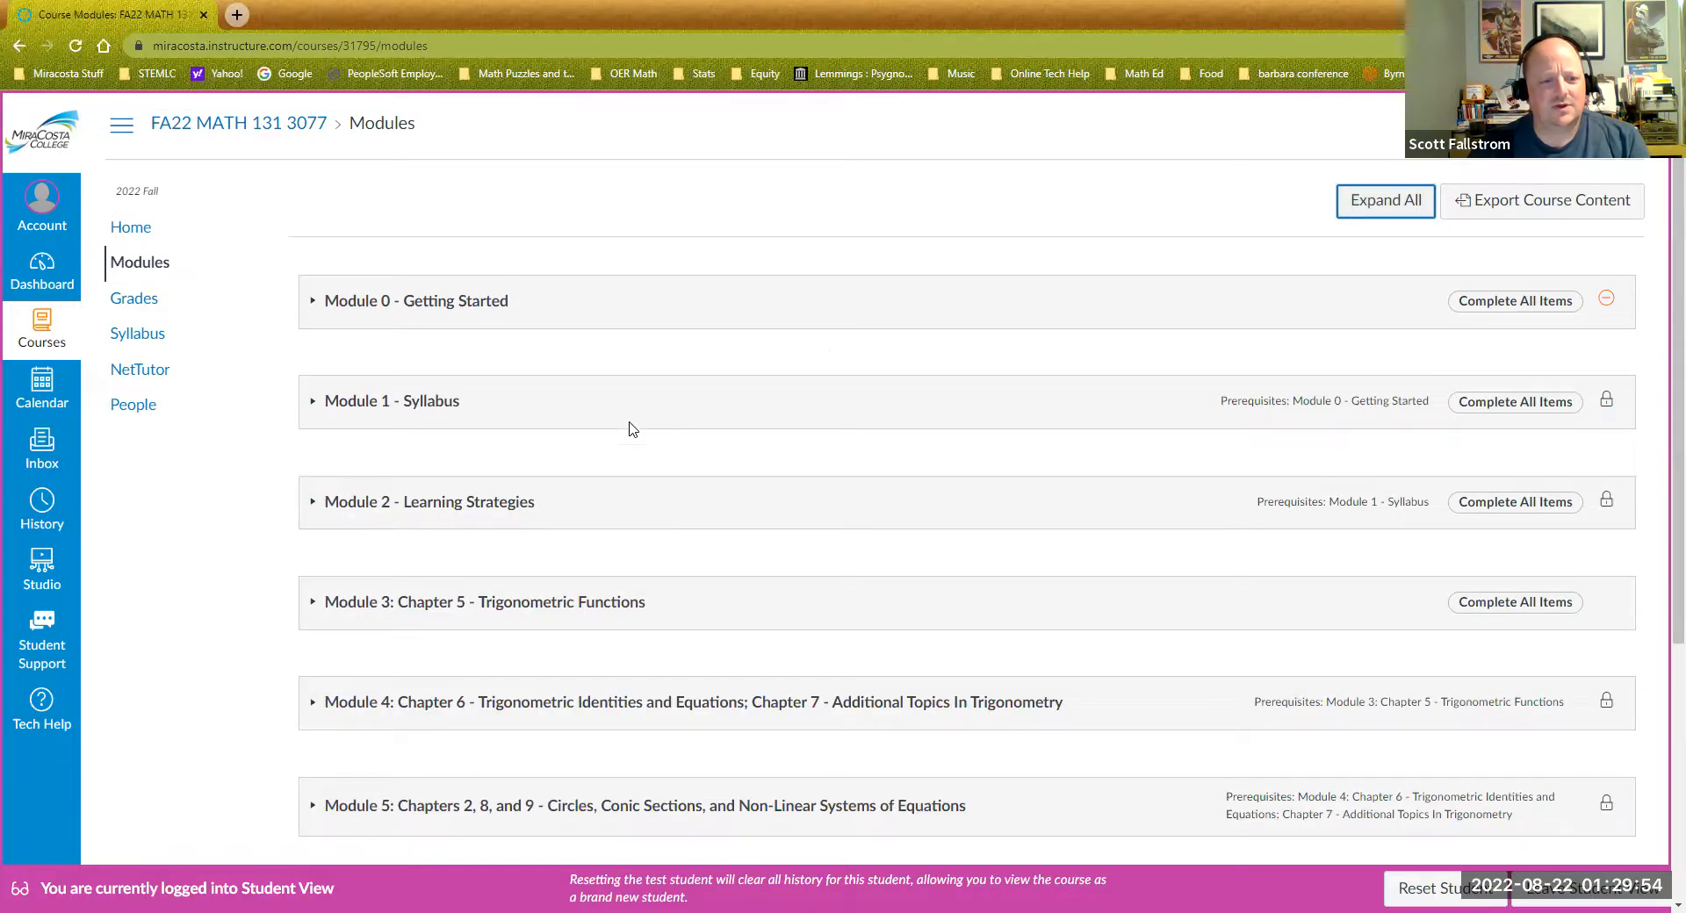
left_click(314, 303)
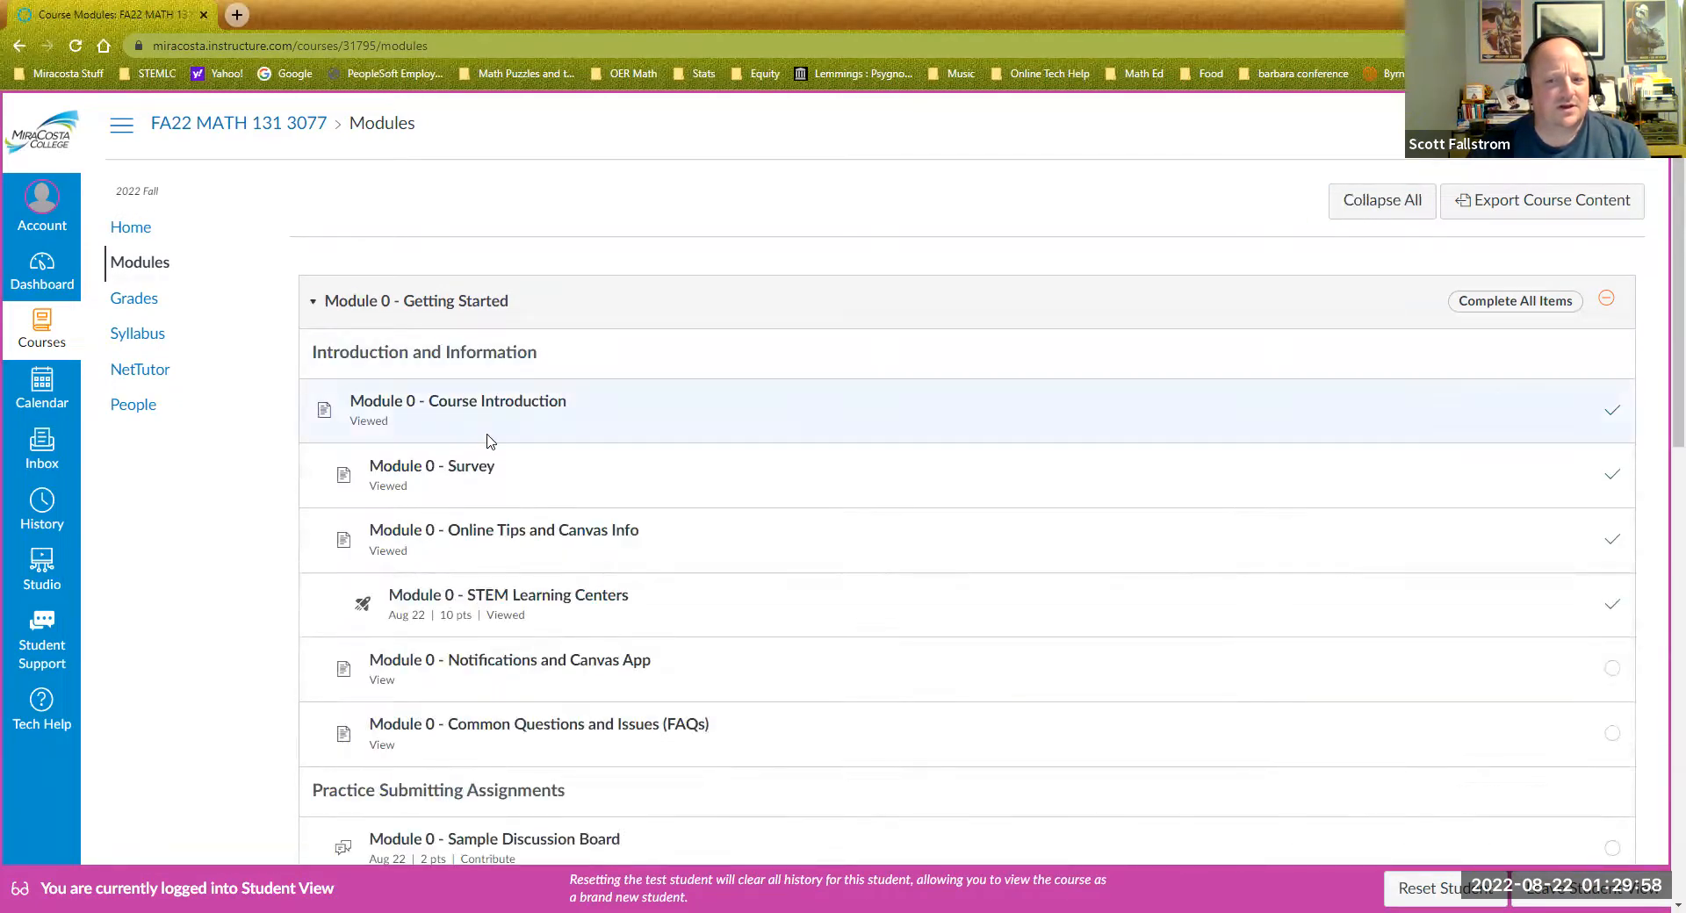
- Review the completion marks and practice assignments listed in Module 0 - Getting Started, and collapse that module
scroll(961, 479, "down", 1)
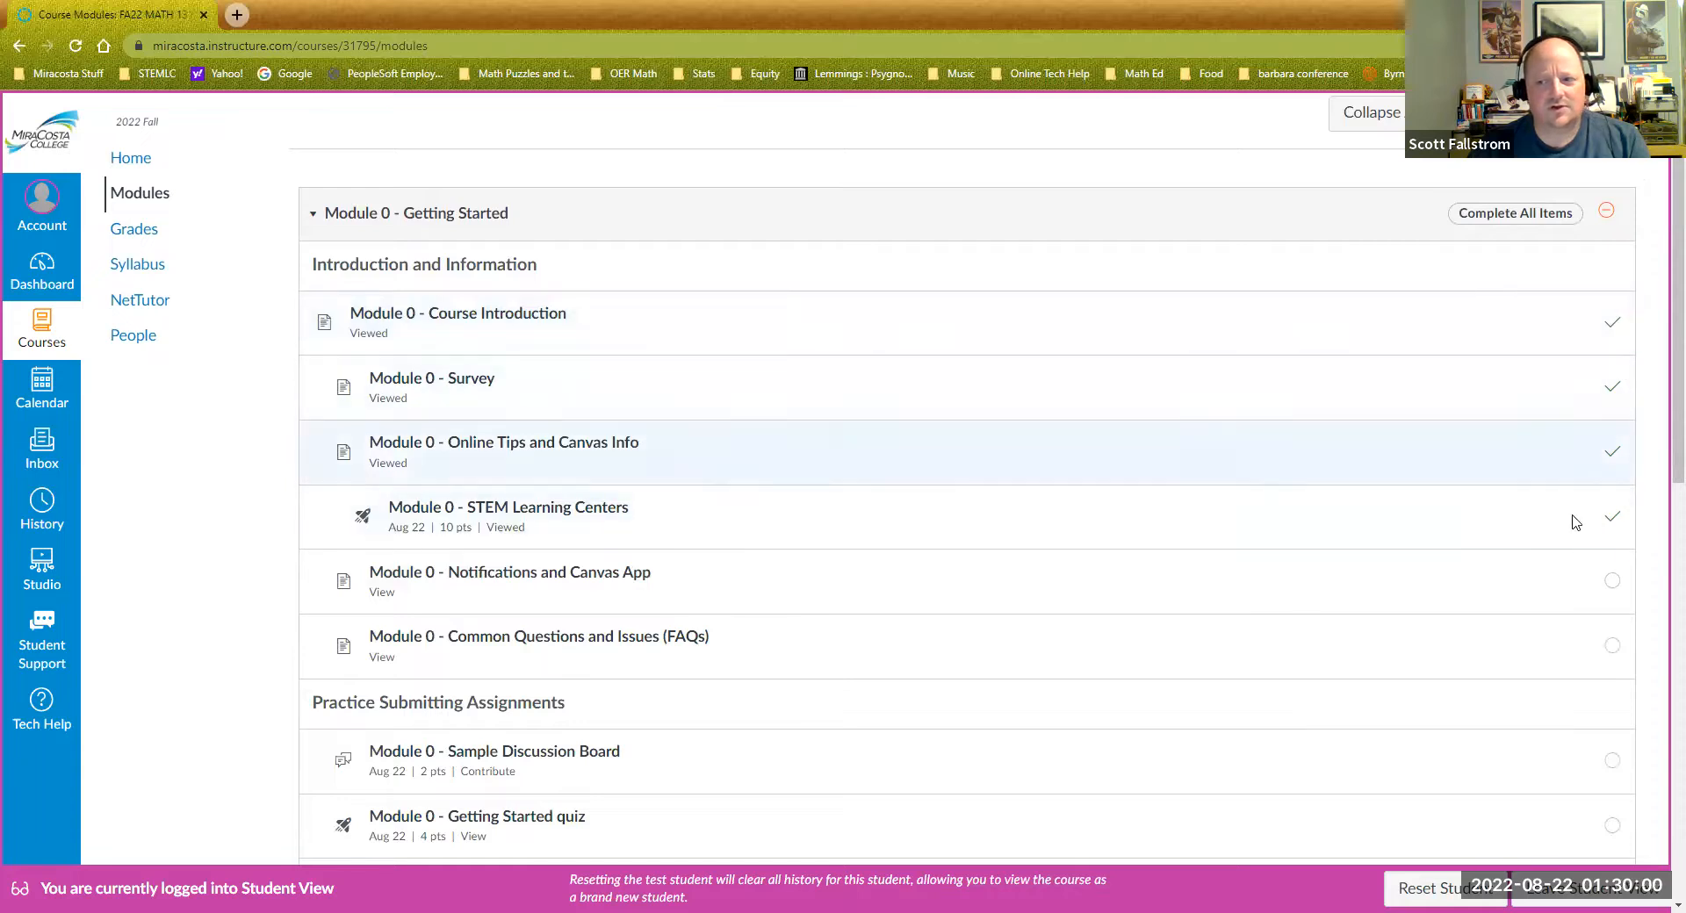
scroll(1025, 407, "down", 2)
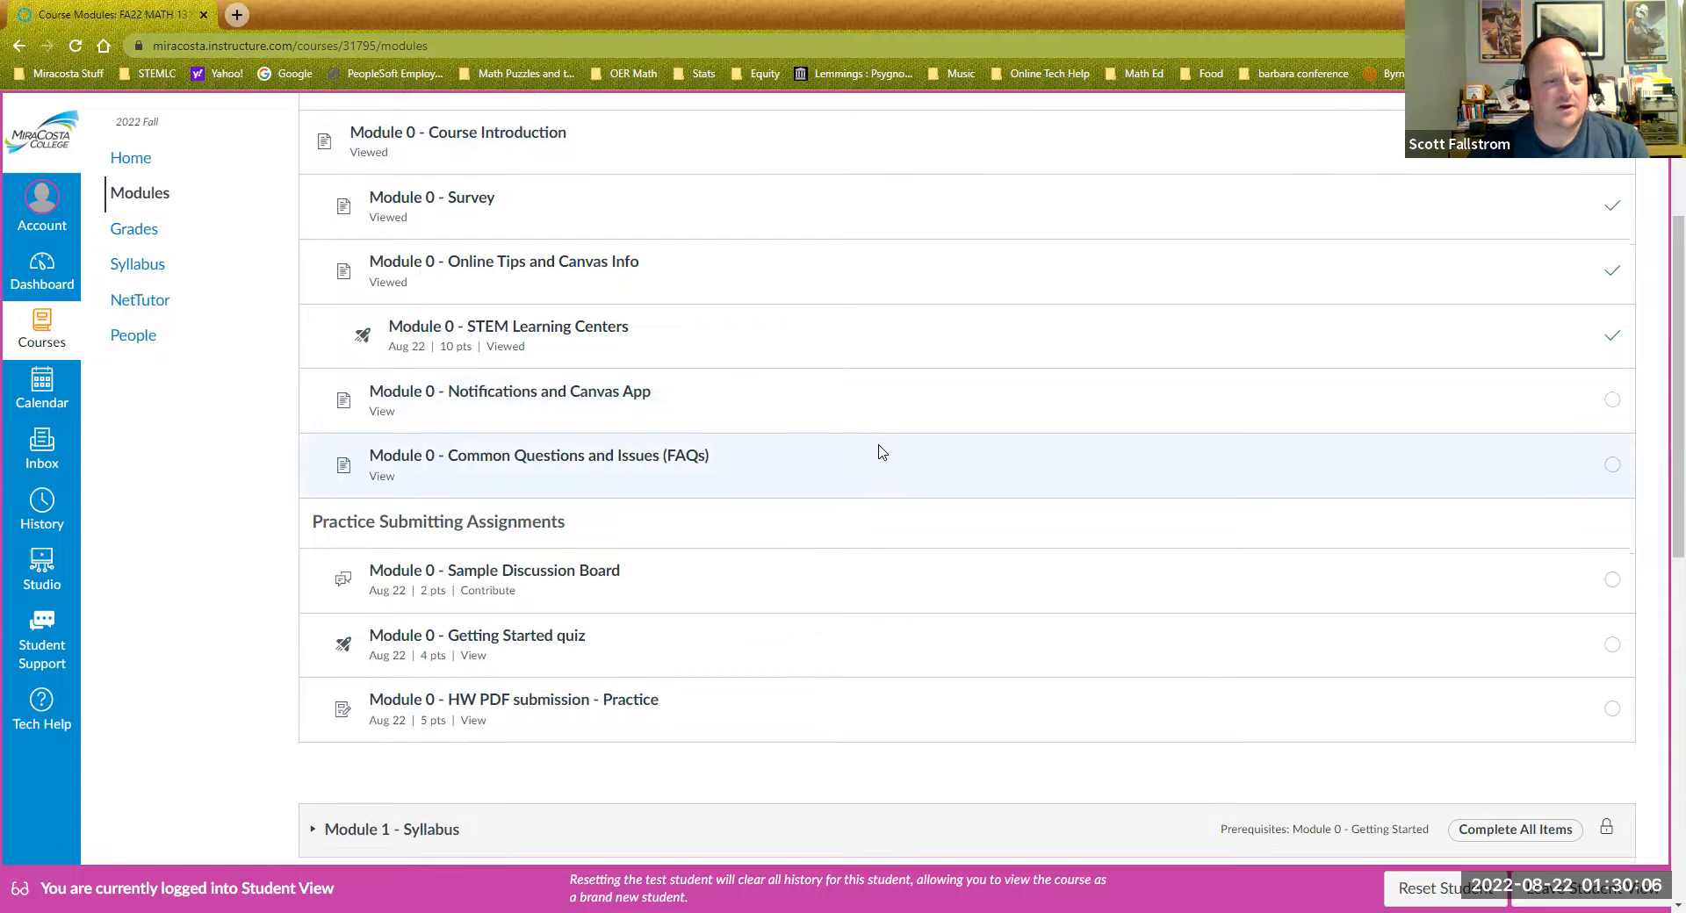
scroll(878, 452, "down", 5)
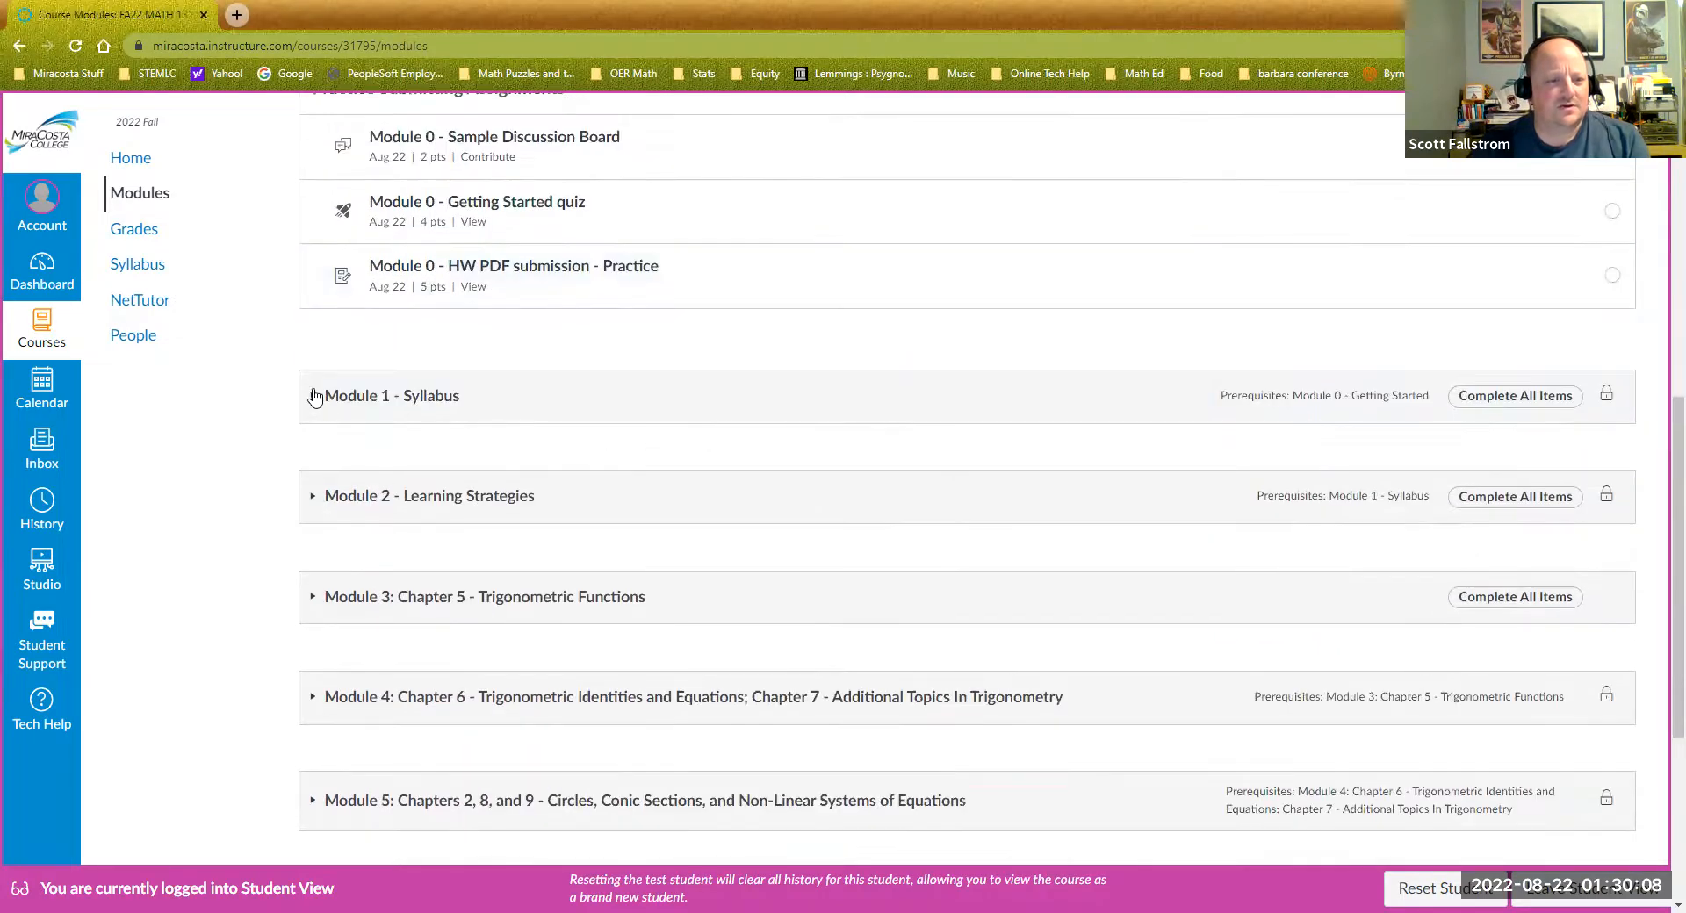
scroll(342, 413, "up", 6)
left_click(386, 132)
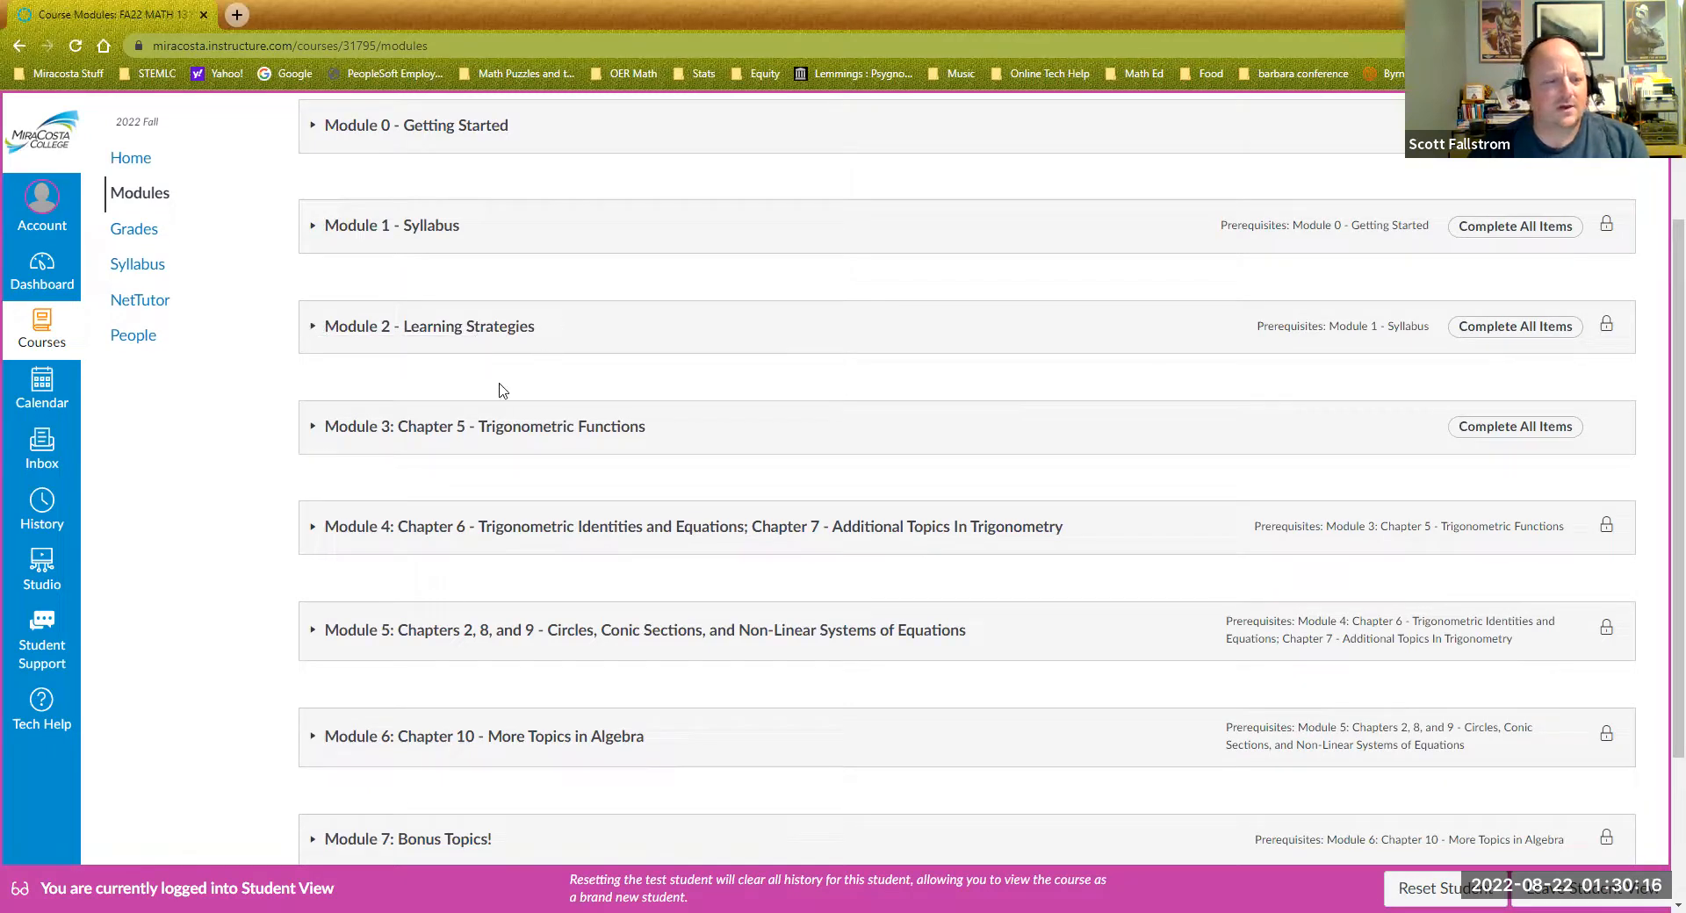
- Expand Module 3: Chapter 5 - Trigonometric Functions and go through the 5.1 - Information and video page to the 5.1 assignment
left_click(428, 430)
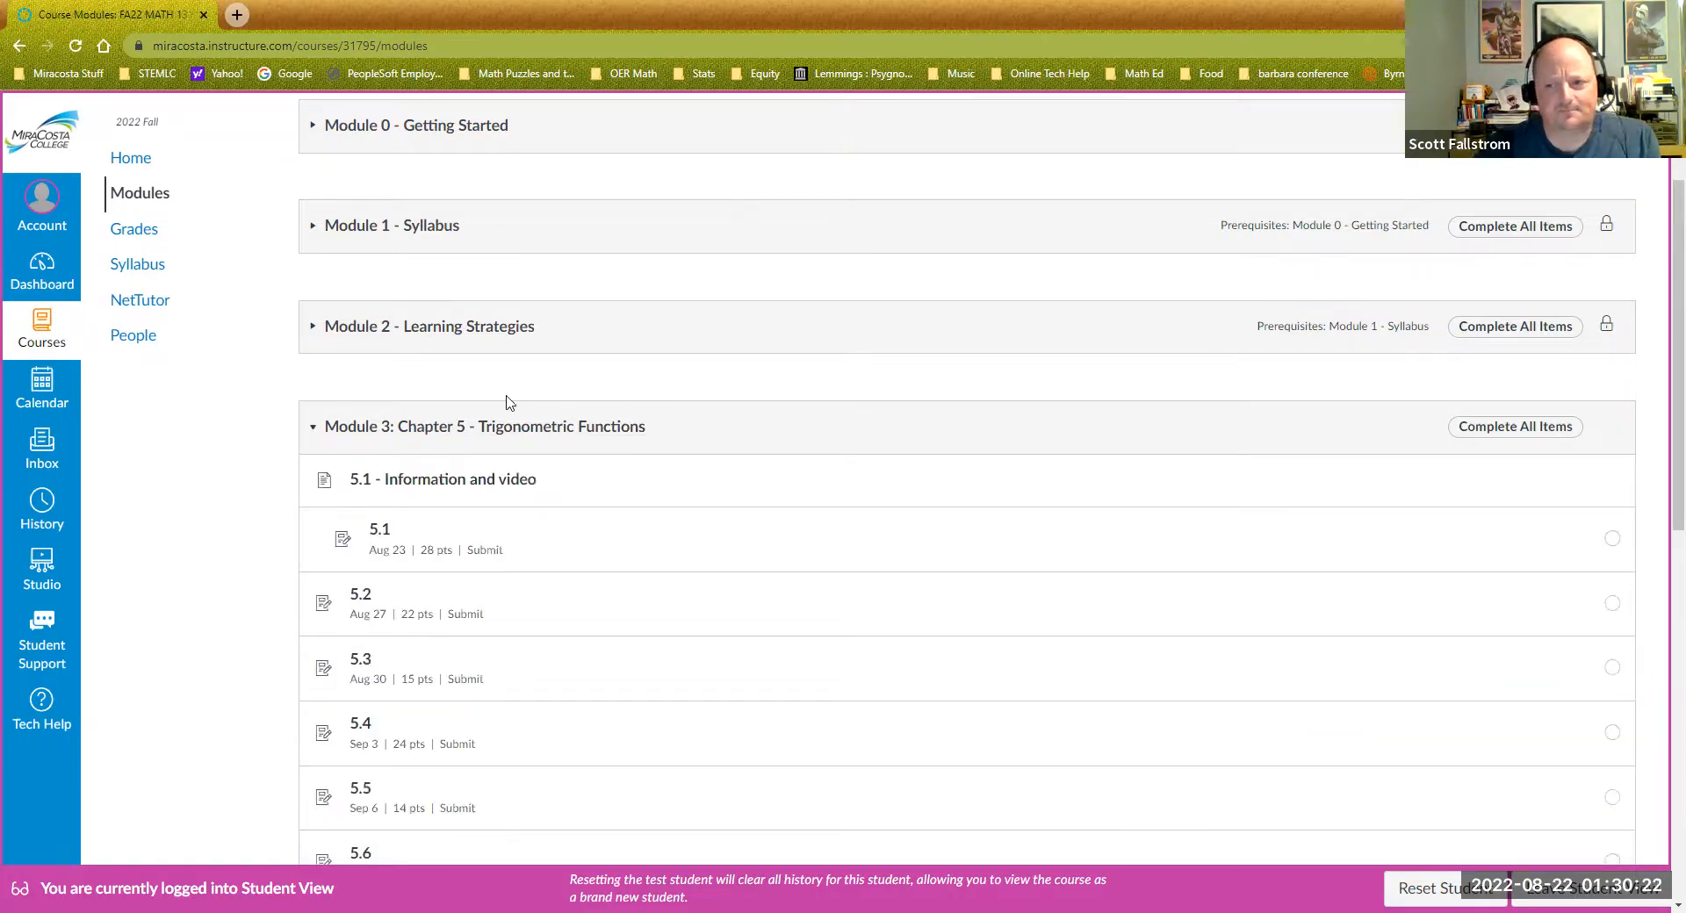
left_click(498, 481)
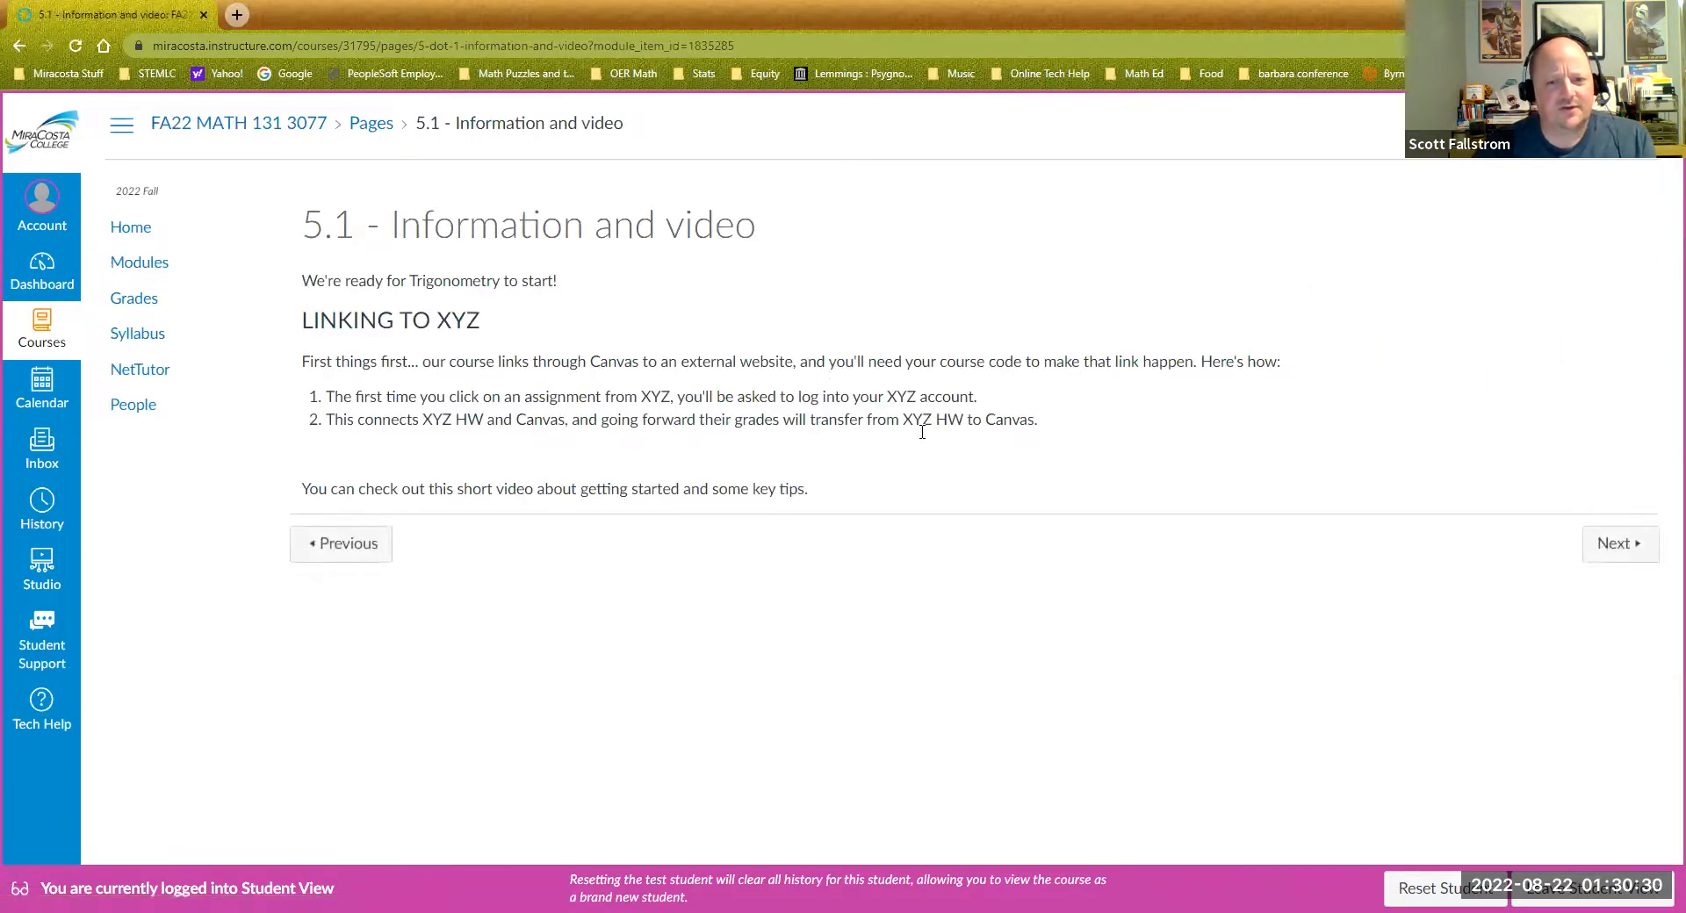
left_click(1620, 543)
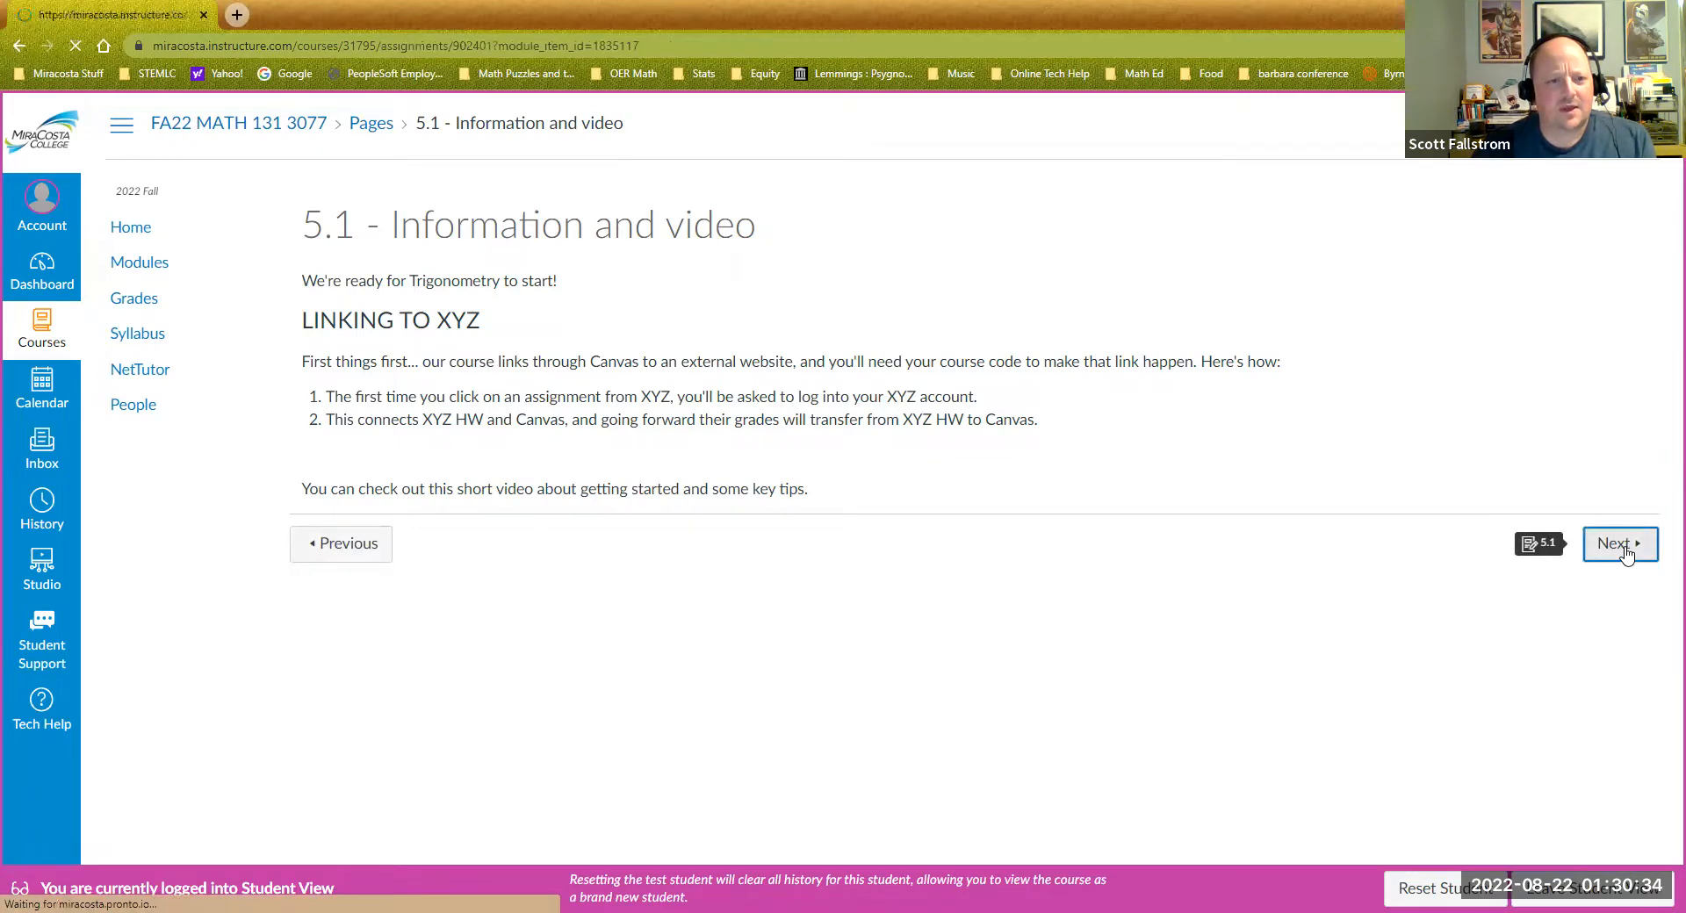
scroll(1248, 566, "down", 1)
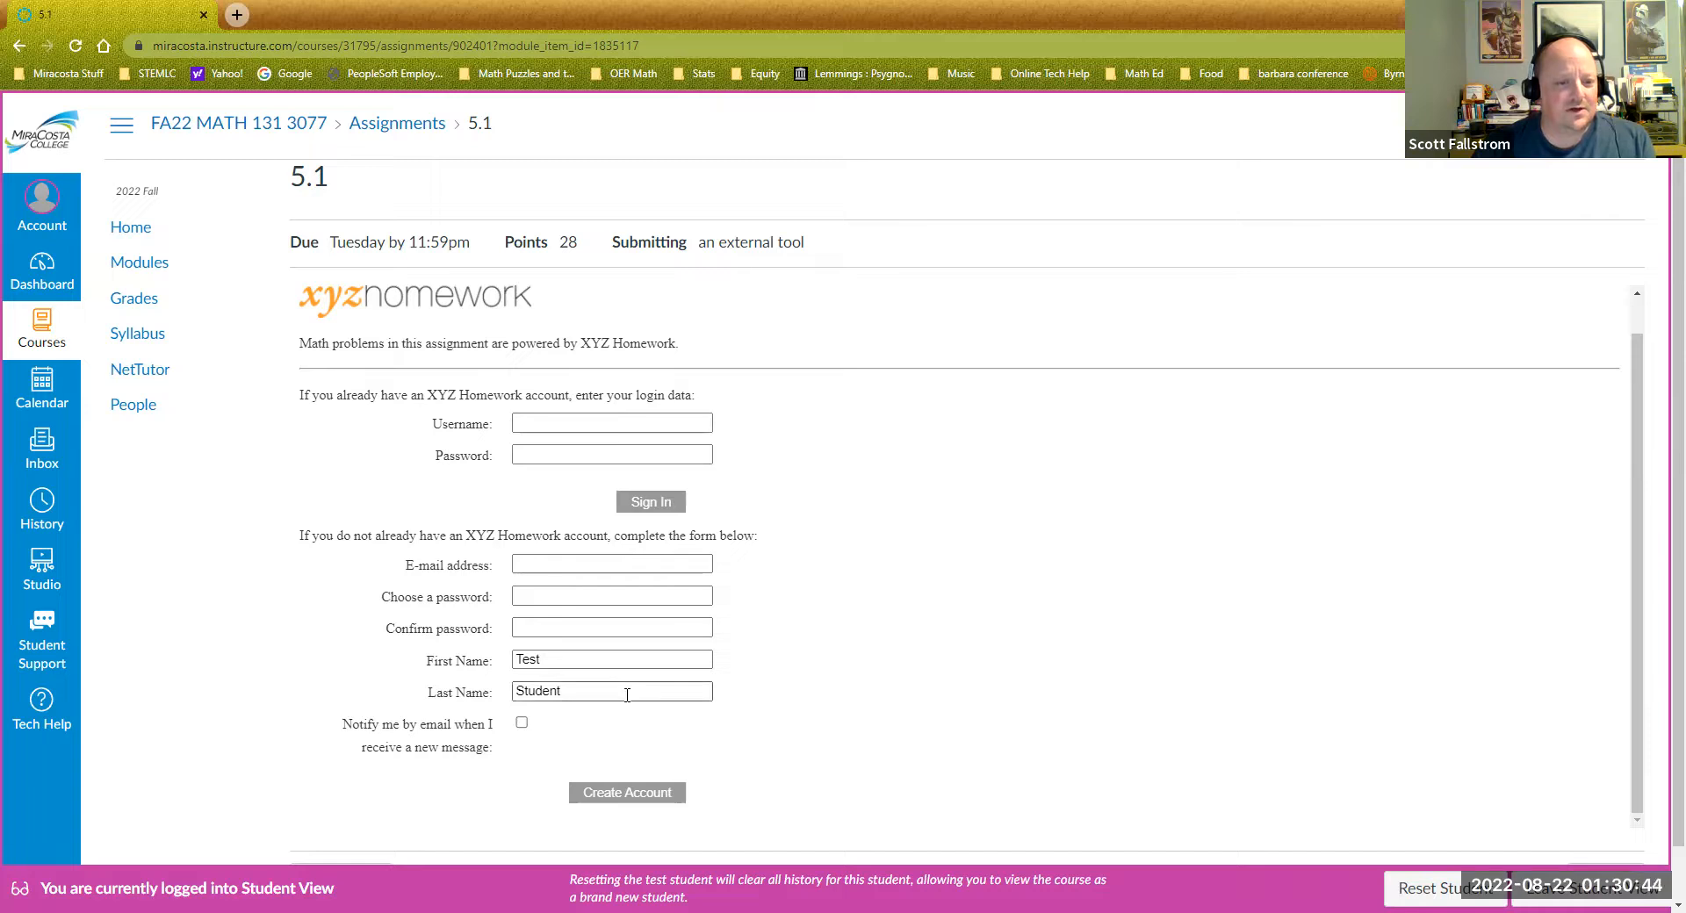
- Connect the 5.1 assignment to an XYZ Homework account using its e-mail and password, and dismiss the browser's offer to save the password
left_click(545, 419)
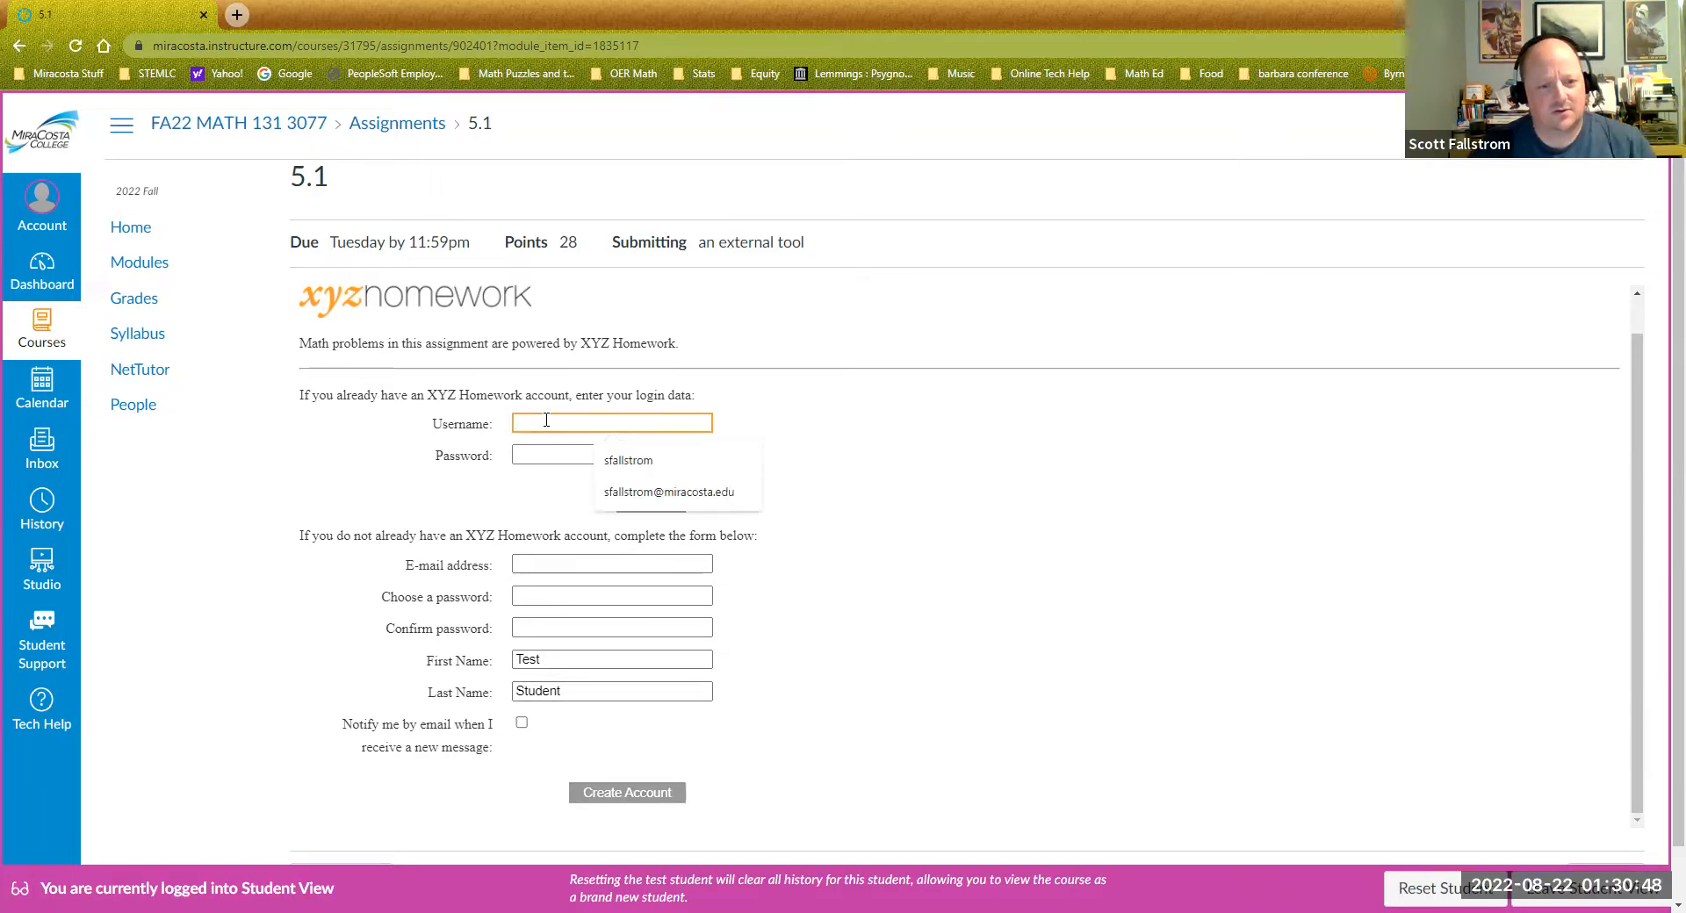
left_click(874, 414)
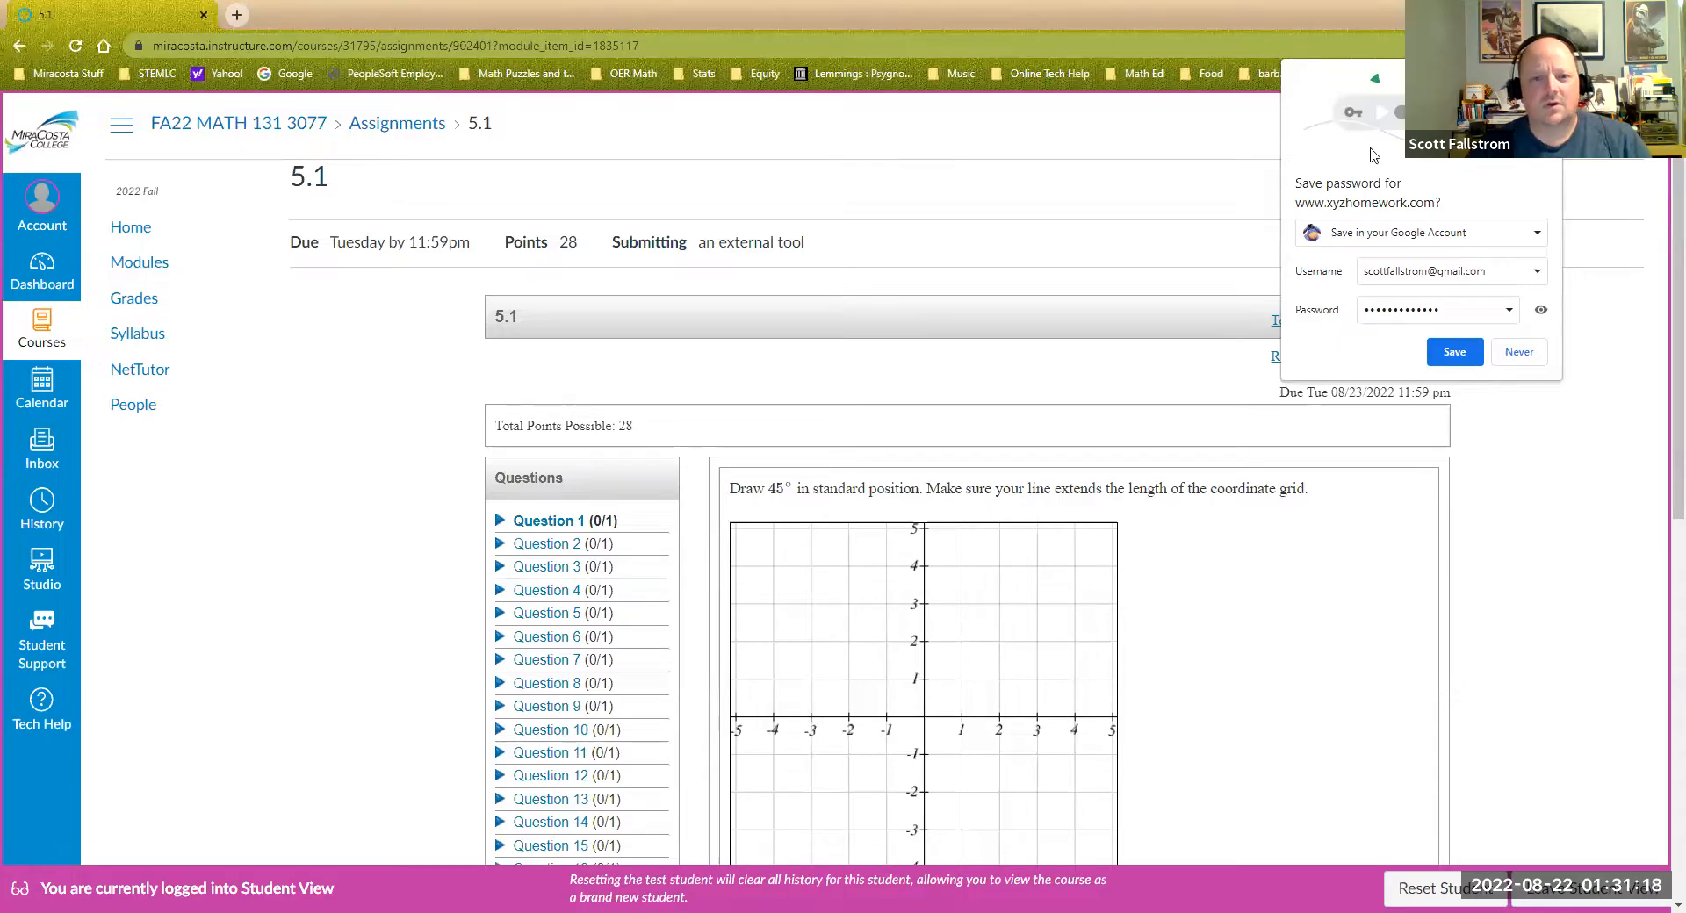
left_click(1092, 357)
- Examine the 5.1 assignment page, from its question list and first graphing question down to the account alert
scroll(1494, 546, "down", 1)
scroll(1498, 552, "down", 2)
scroll(1089, 385, "up", 2)
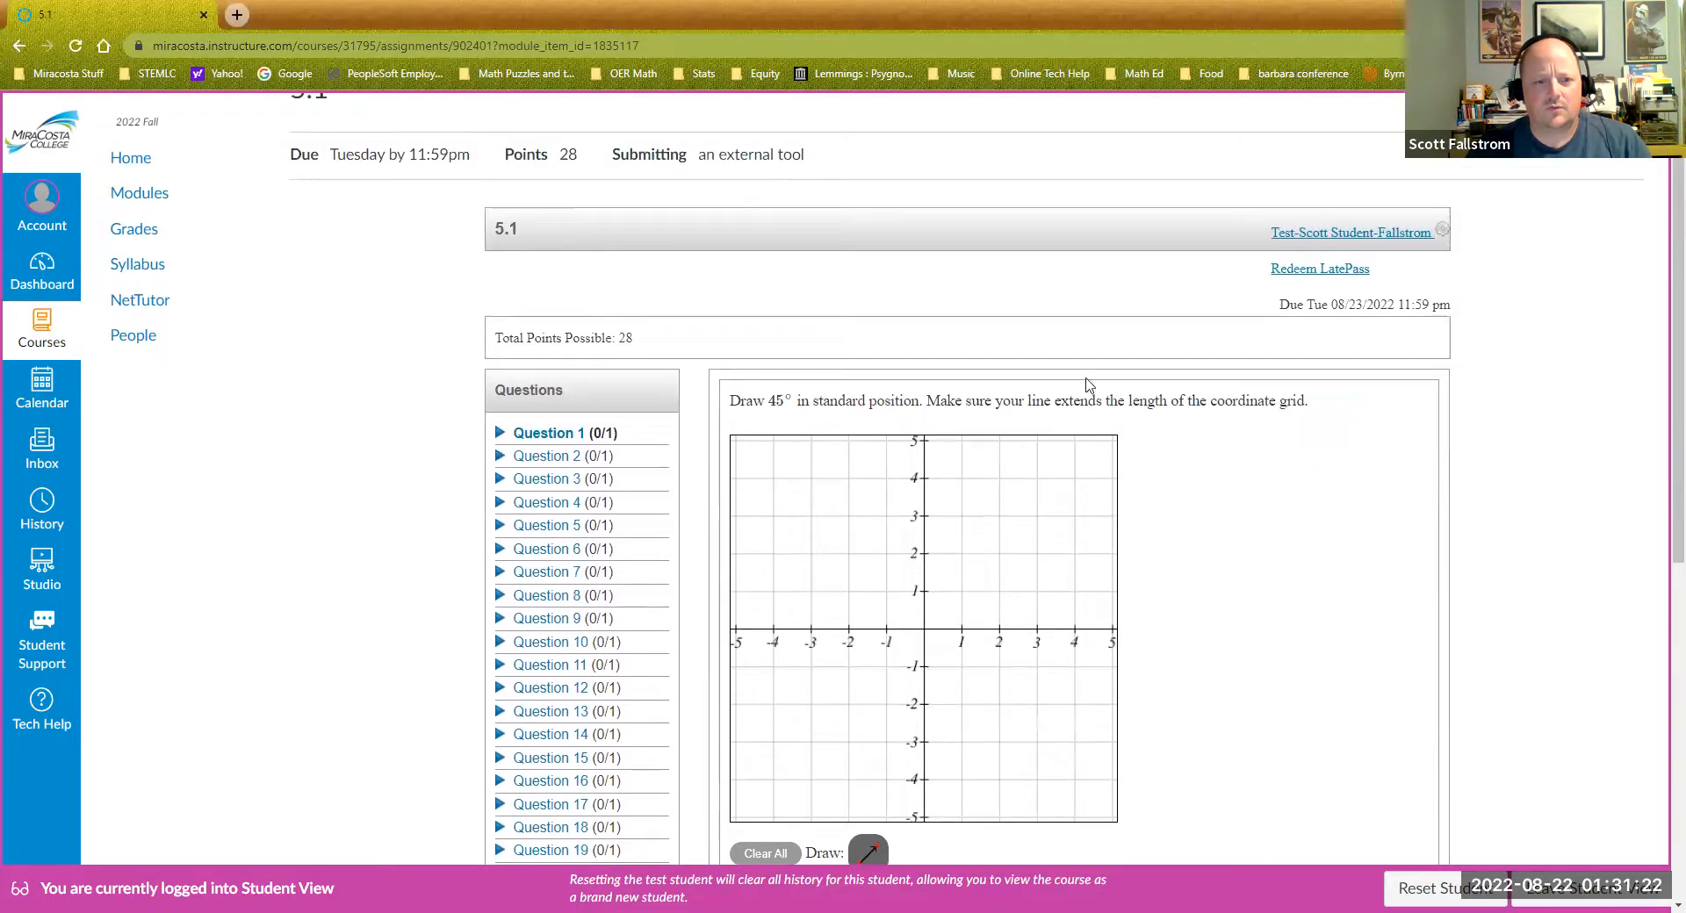
scroll(1332, 346, "down", 2)
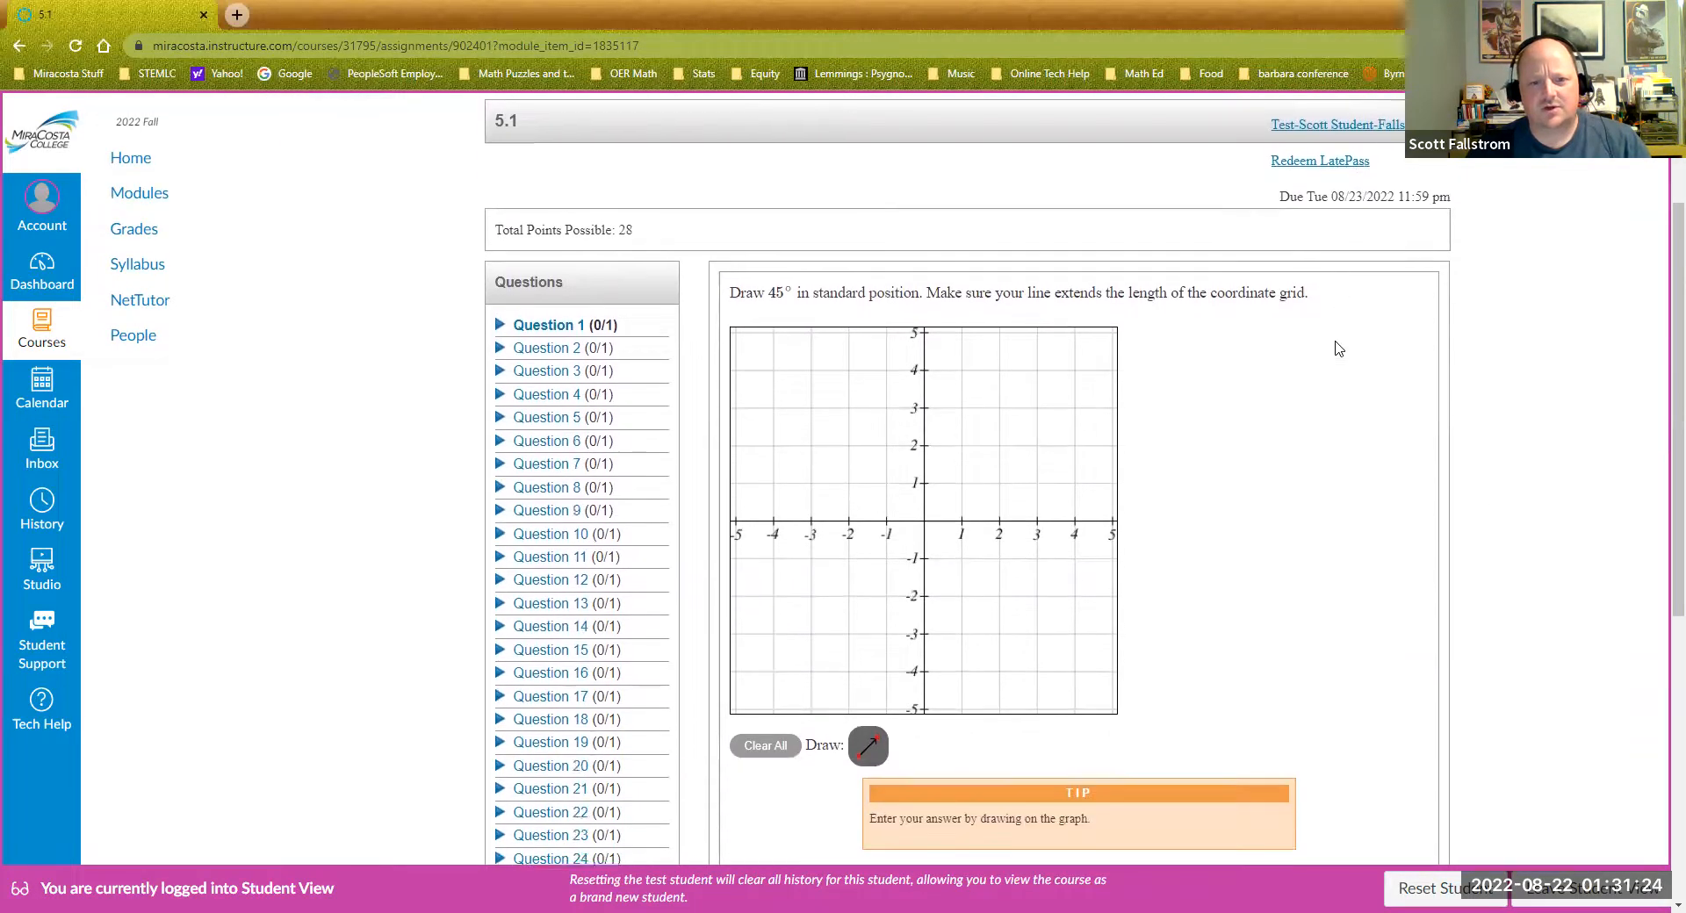
scroll(1324, 350, "up", 2)
scroll(1280, 488, "down", 3)
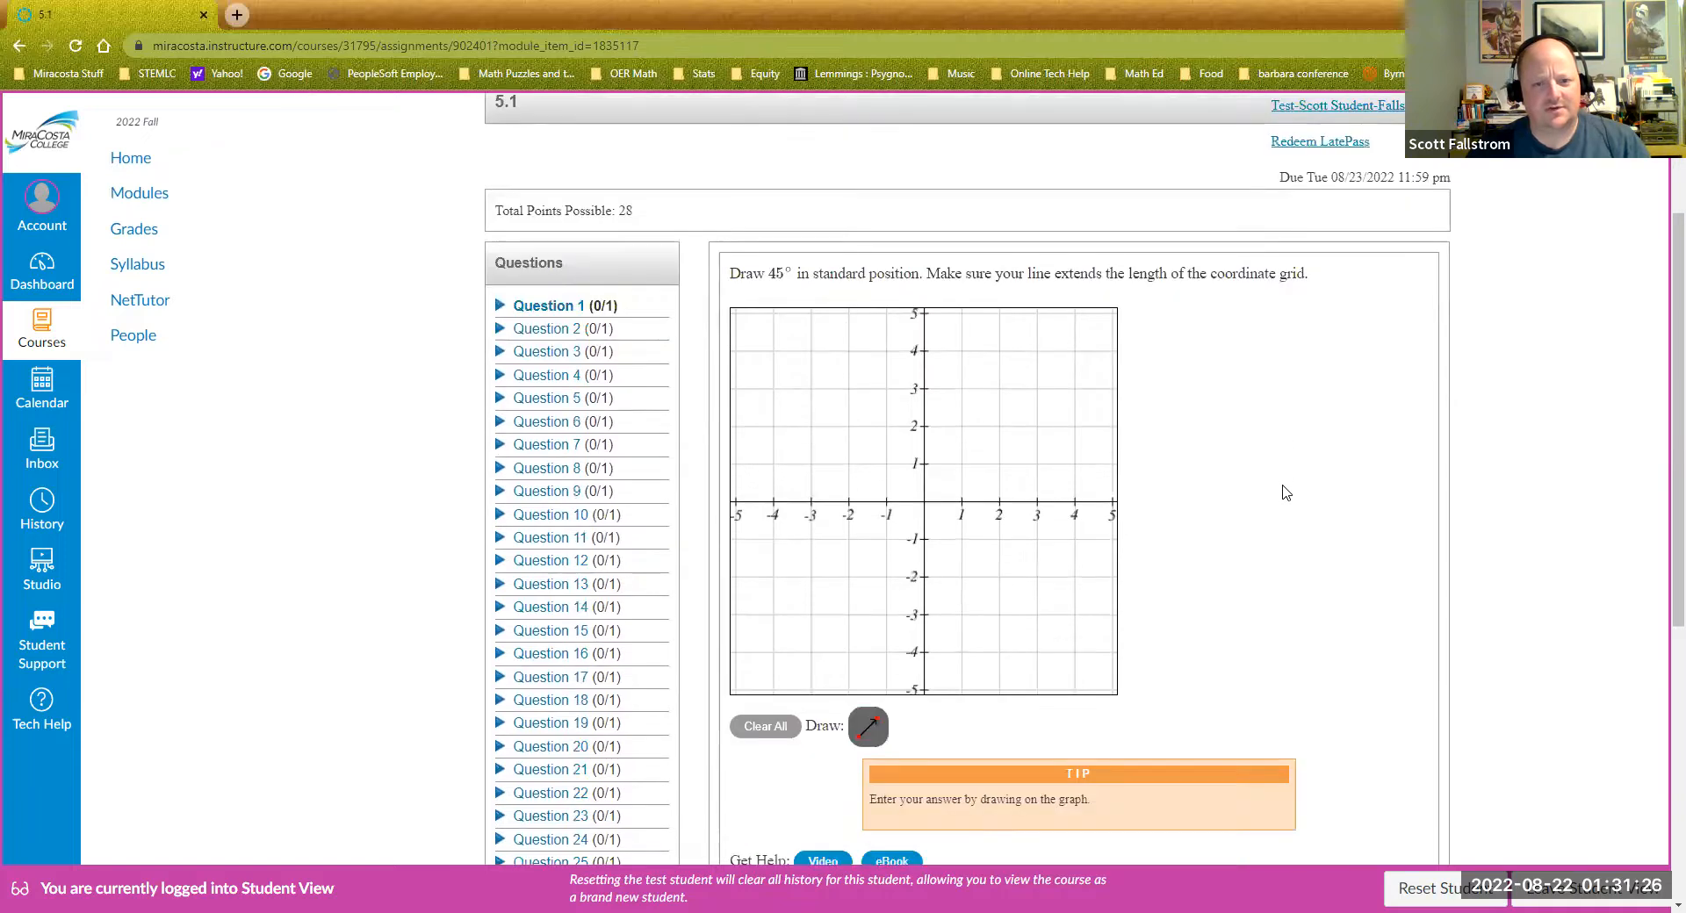
scroll(1284, 491, "down", 3)
scroll(1283, 484, "down", 2)
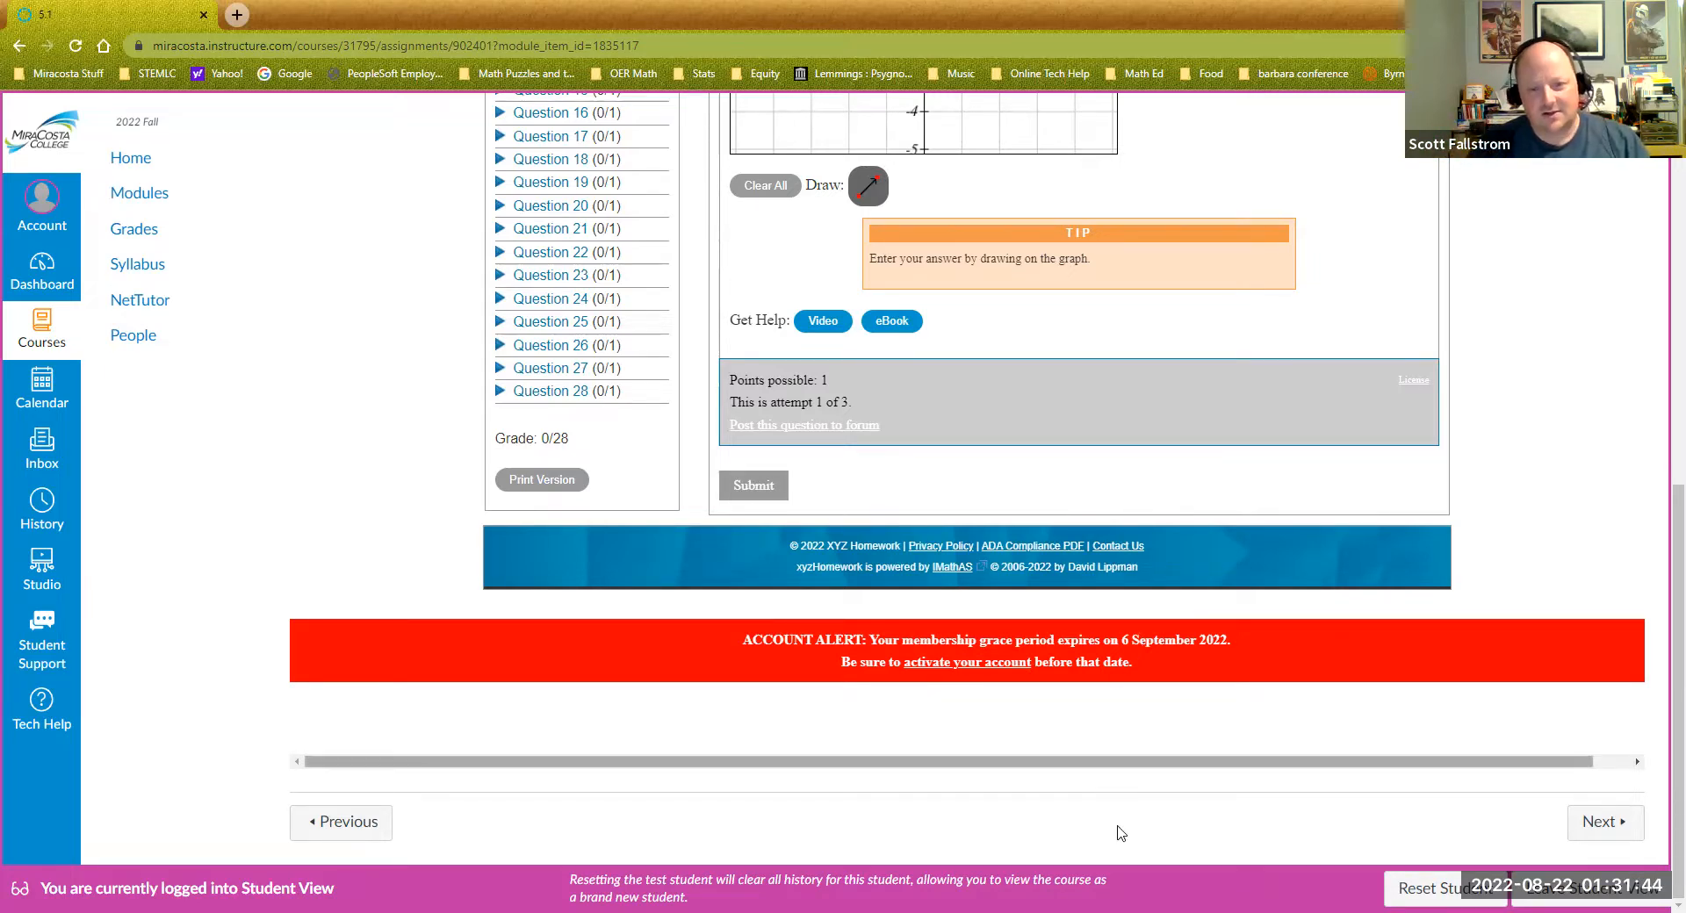
- Open the XYZ Homework account activation page from the account alert and review the activation options
left_click(922, 667)
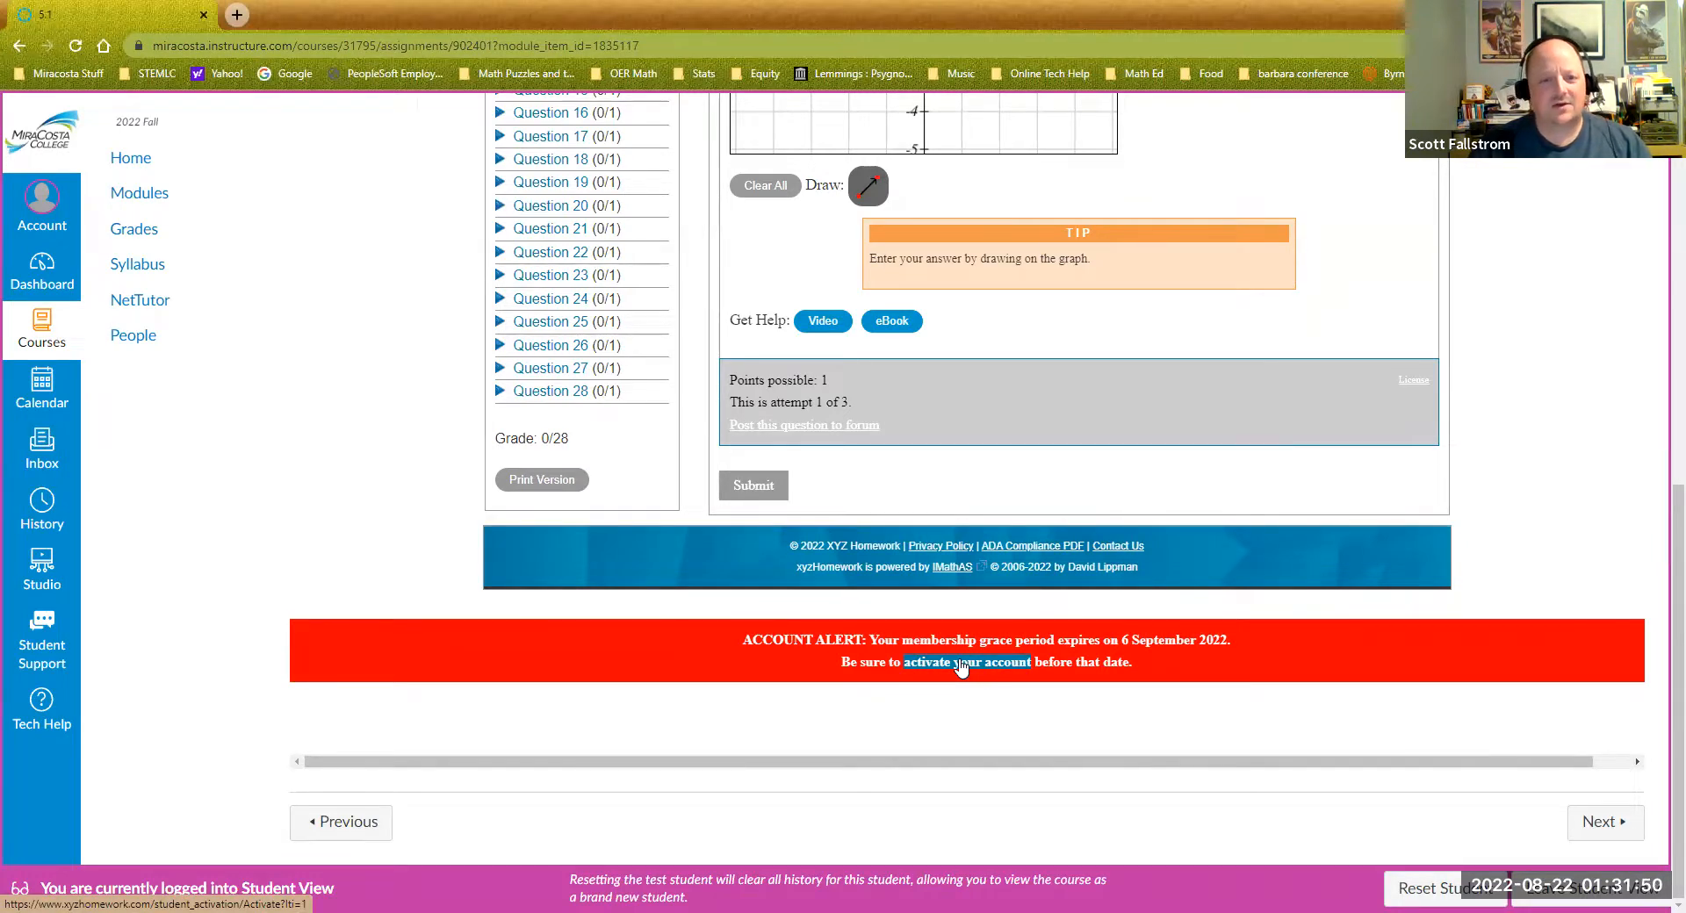
left_click(961, 667)
scroll(951, 689, "up", 3)
scroll(948, 693, "up", 4)
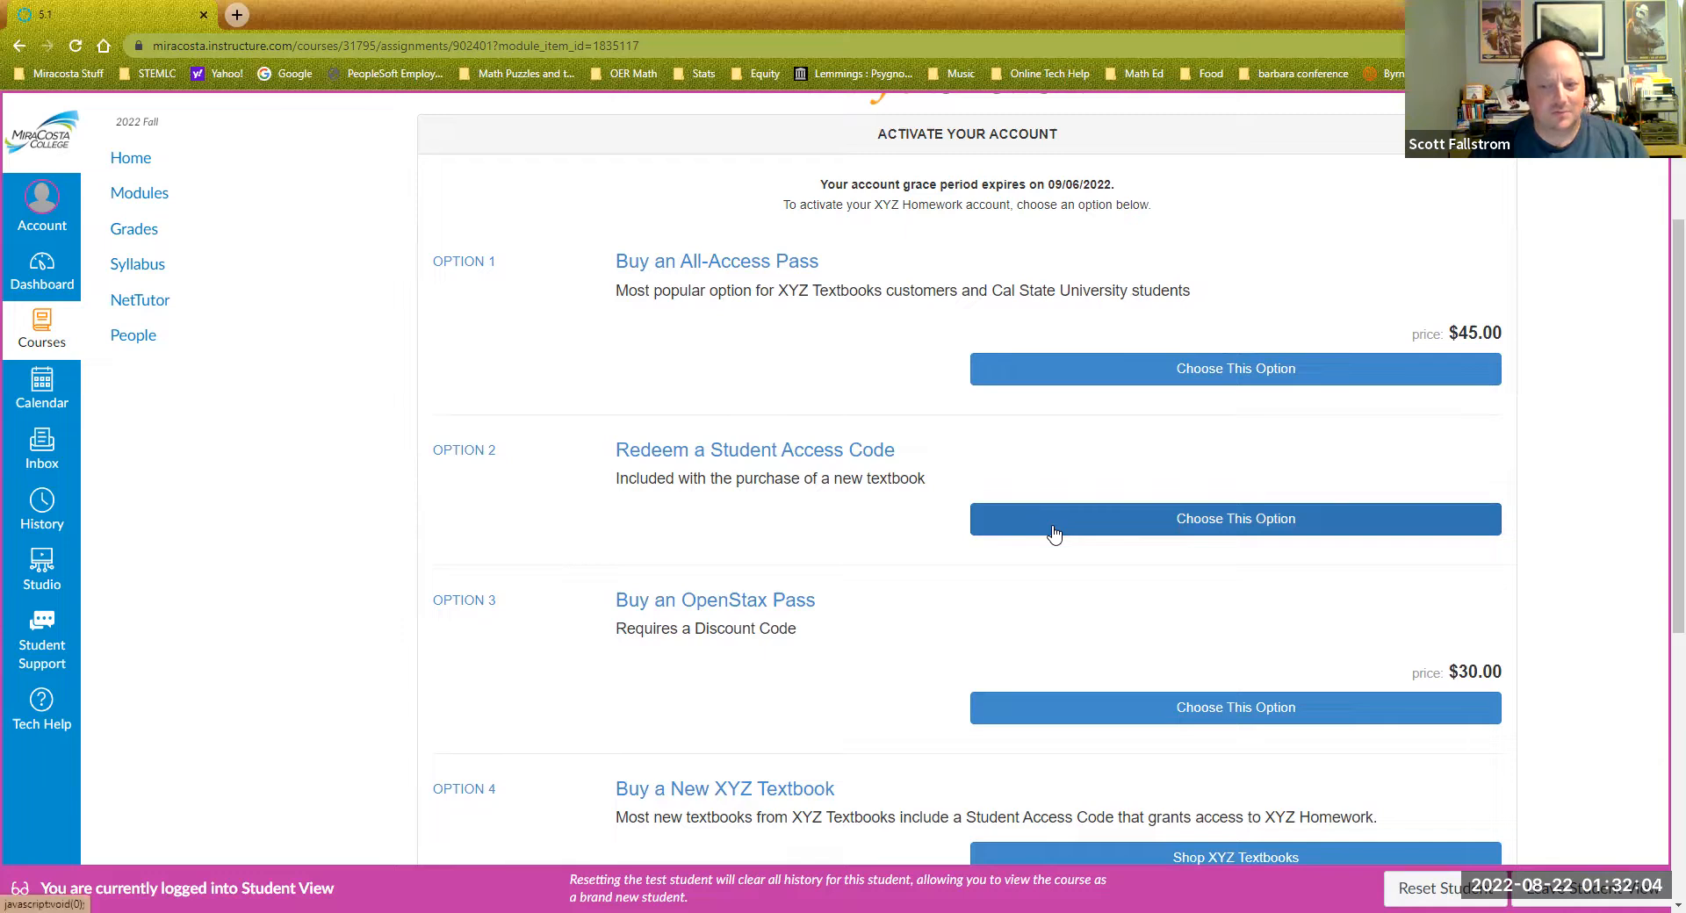
scroll(904, 502, "down", 5)
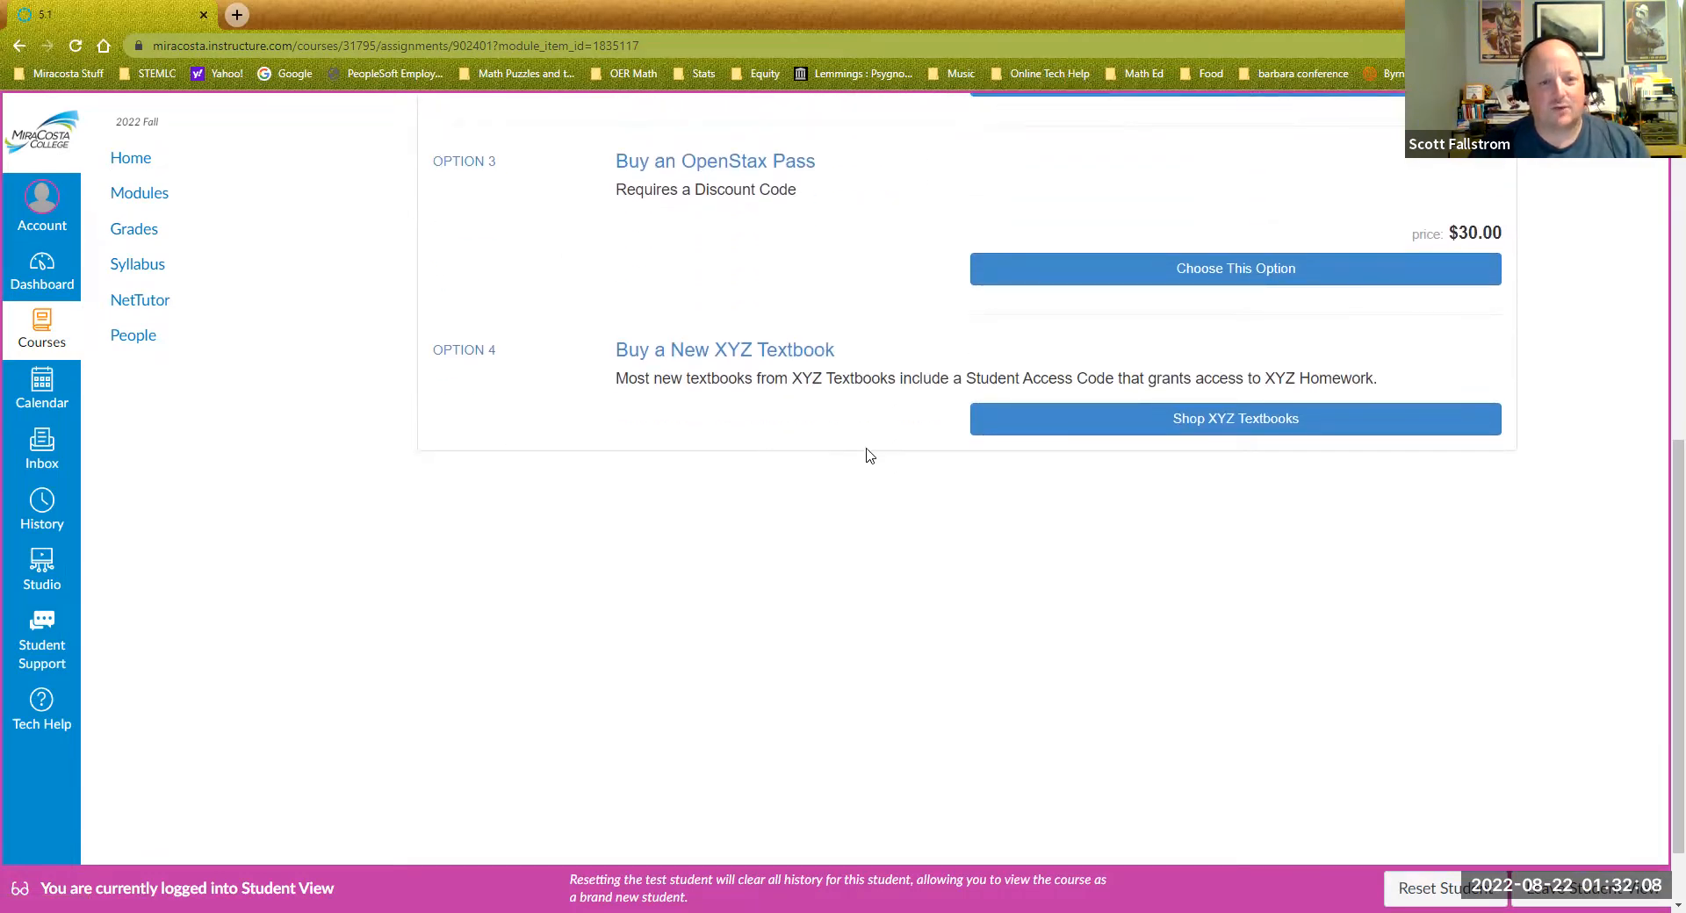
- Leave the activation options through the course modules and reopen the 5.1 assignment under Module 3
scroll(839, 555, "down", 1)
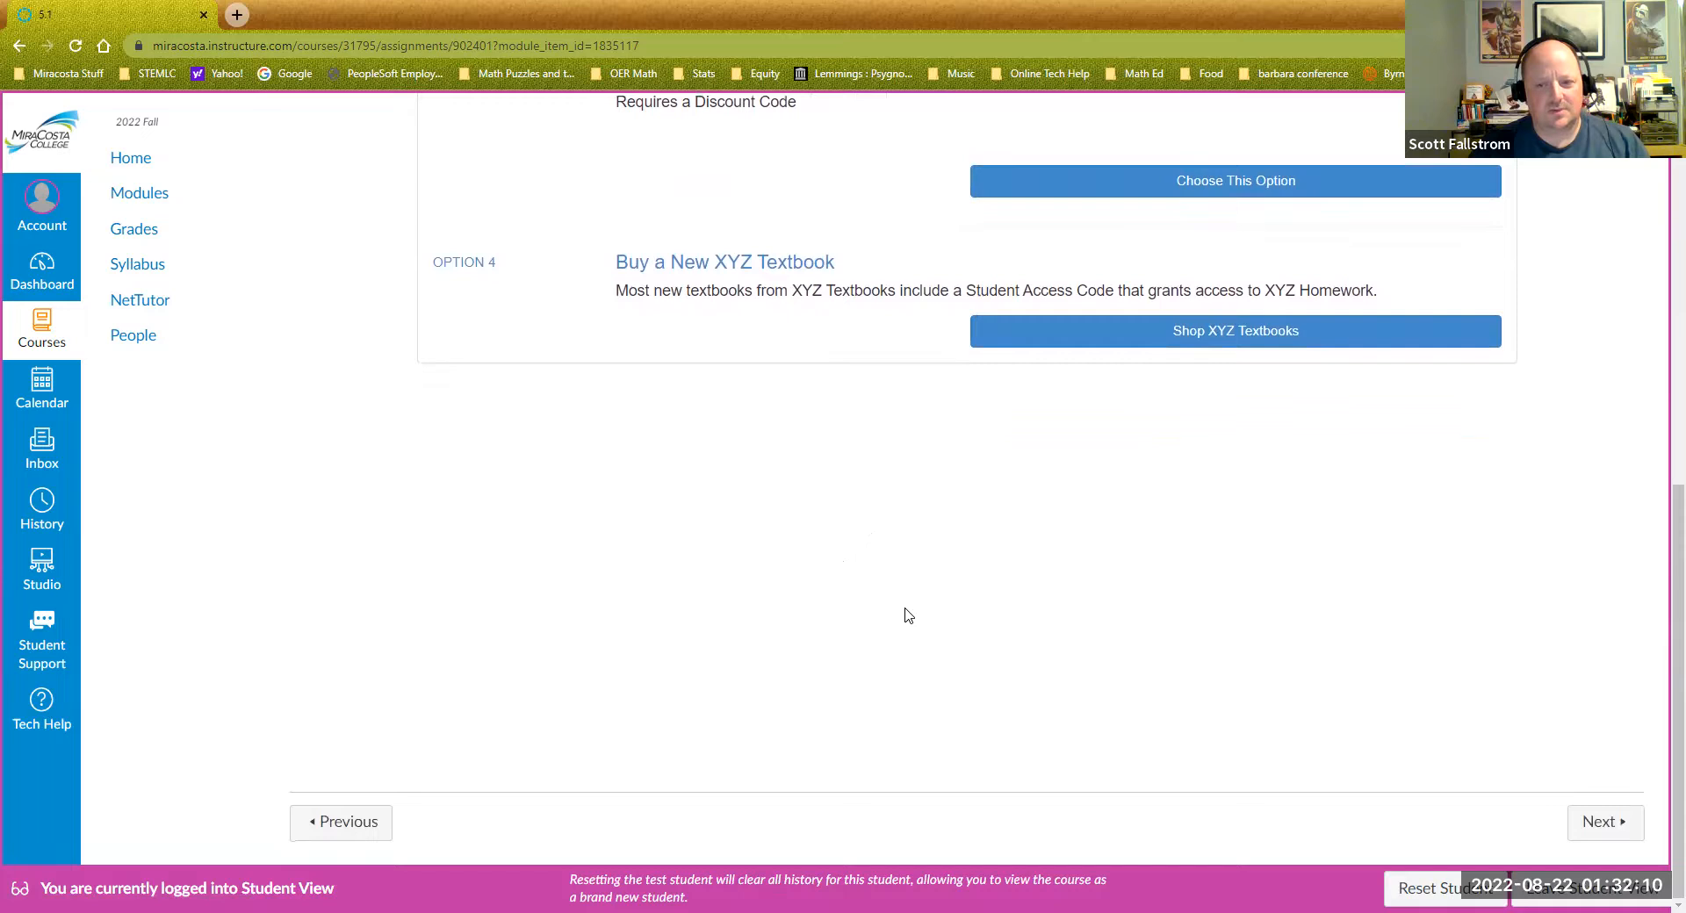
scroll(914, 620, "up", 7)
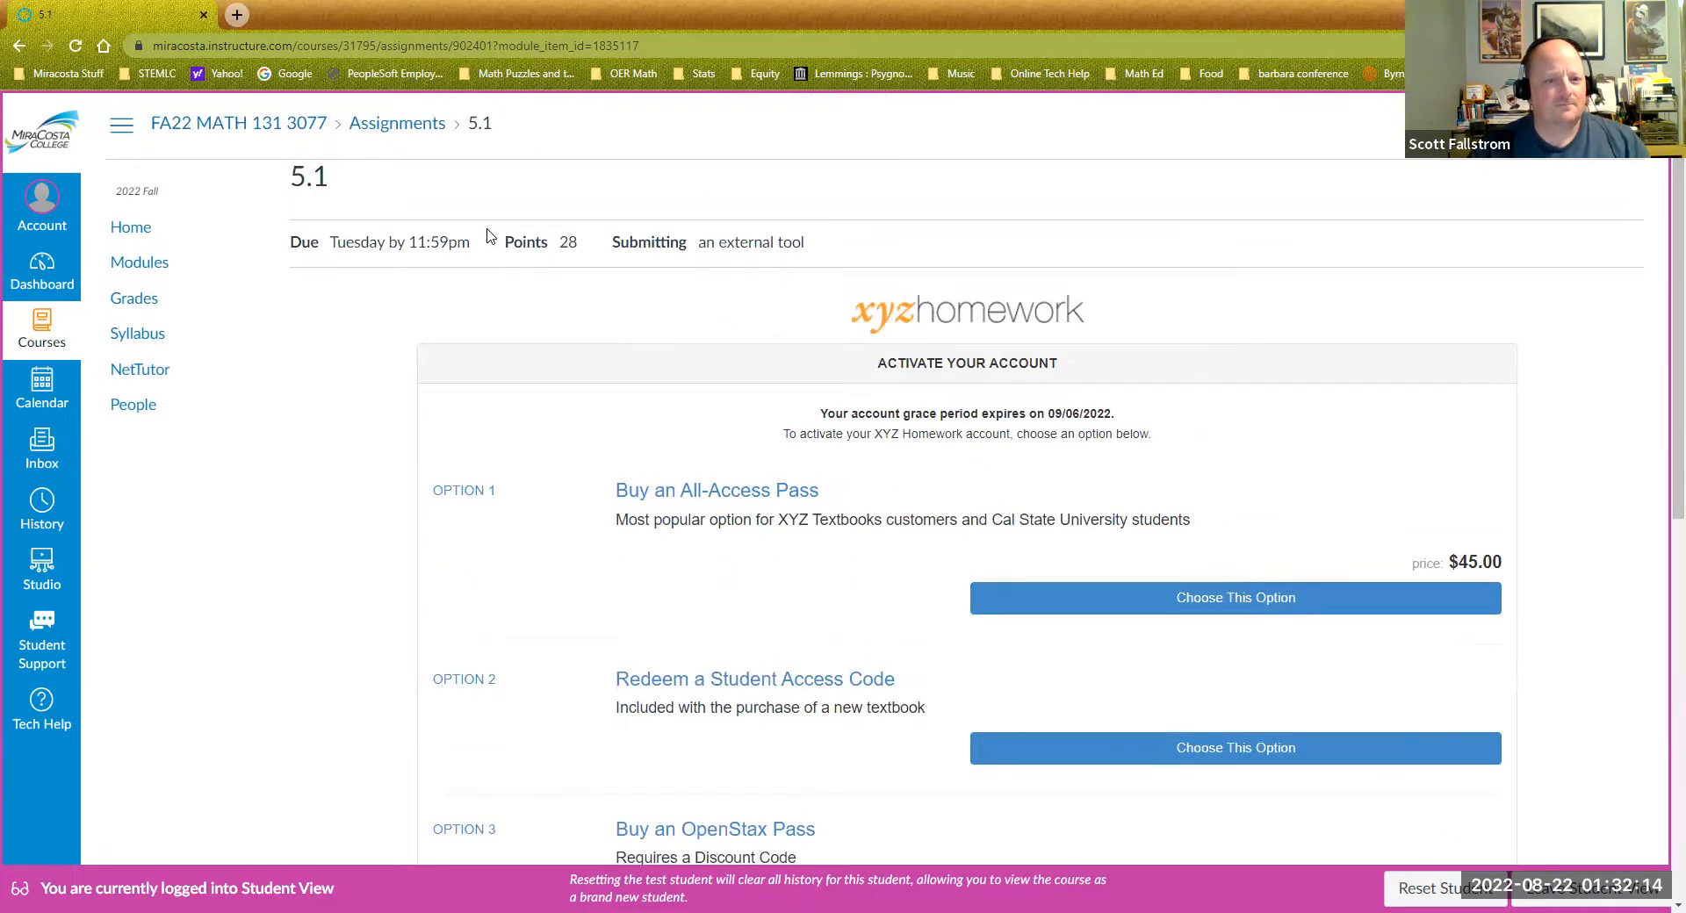
left_click(142, 268)
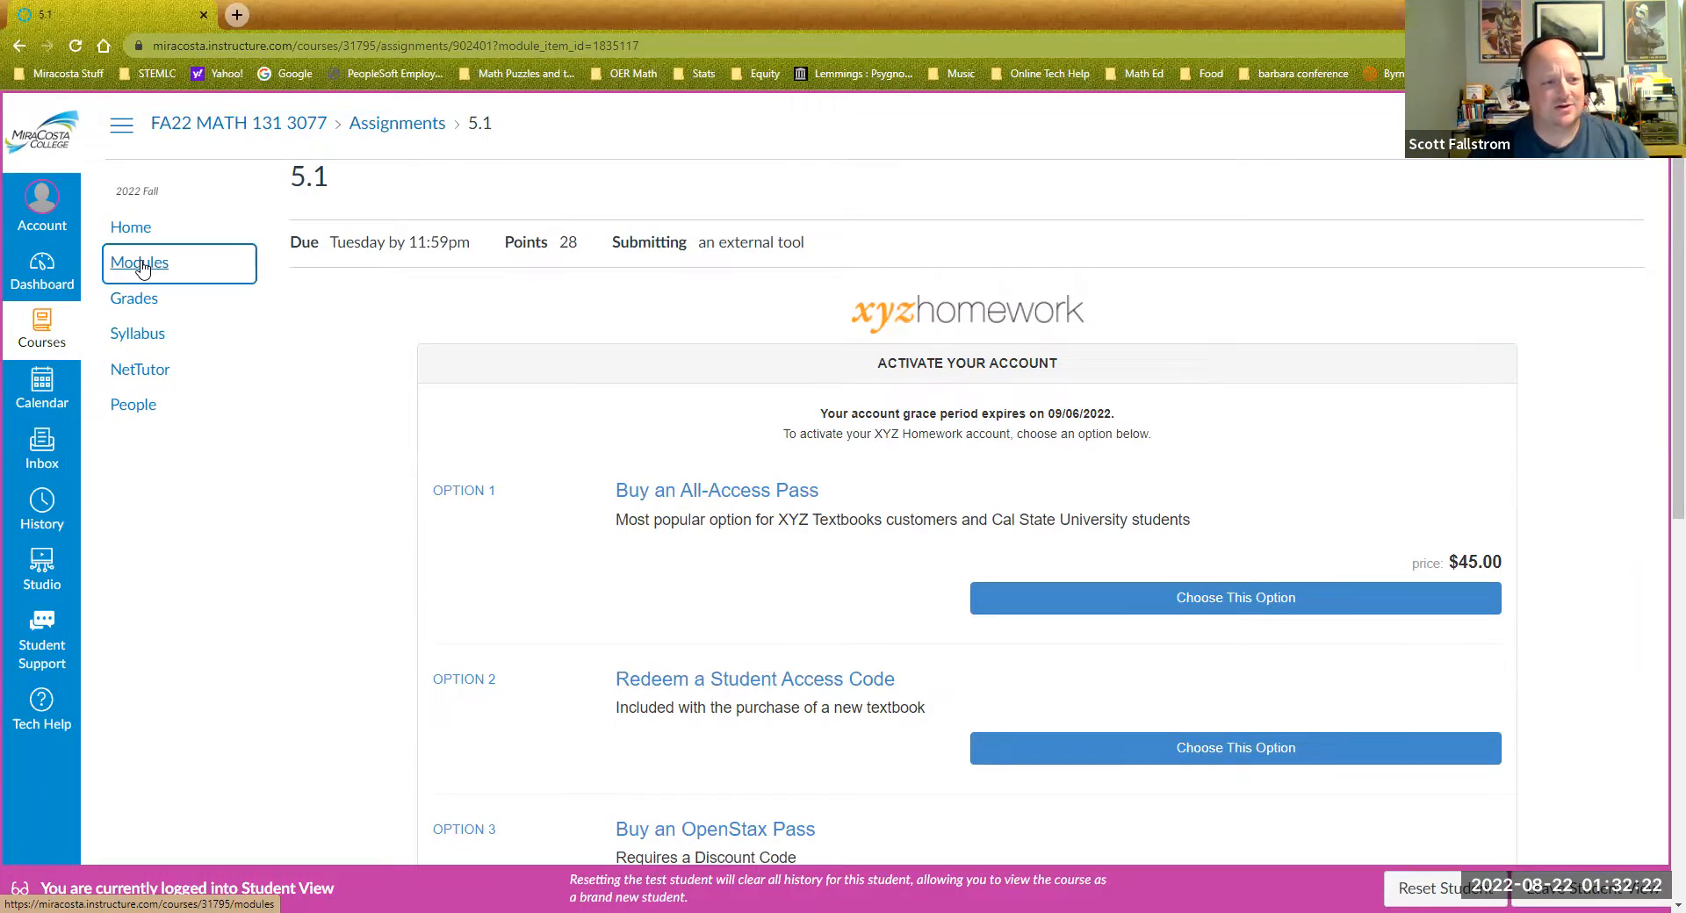
scroll(430, 584, "down", 5)
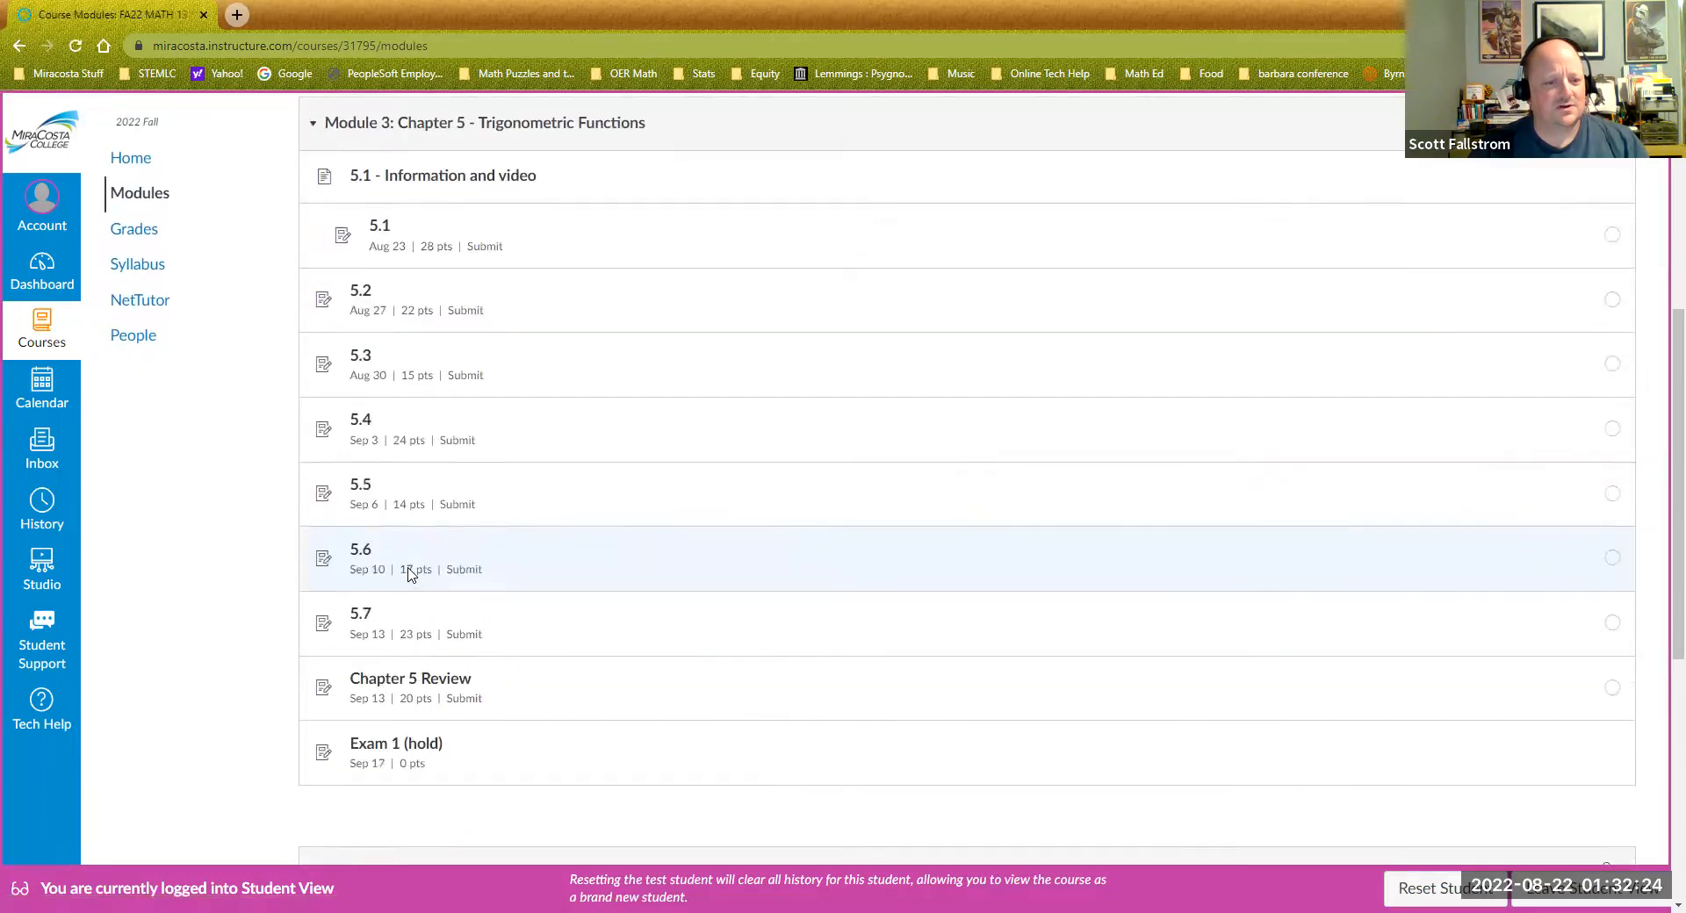
left_click(379, 224)
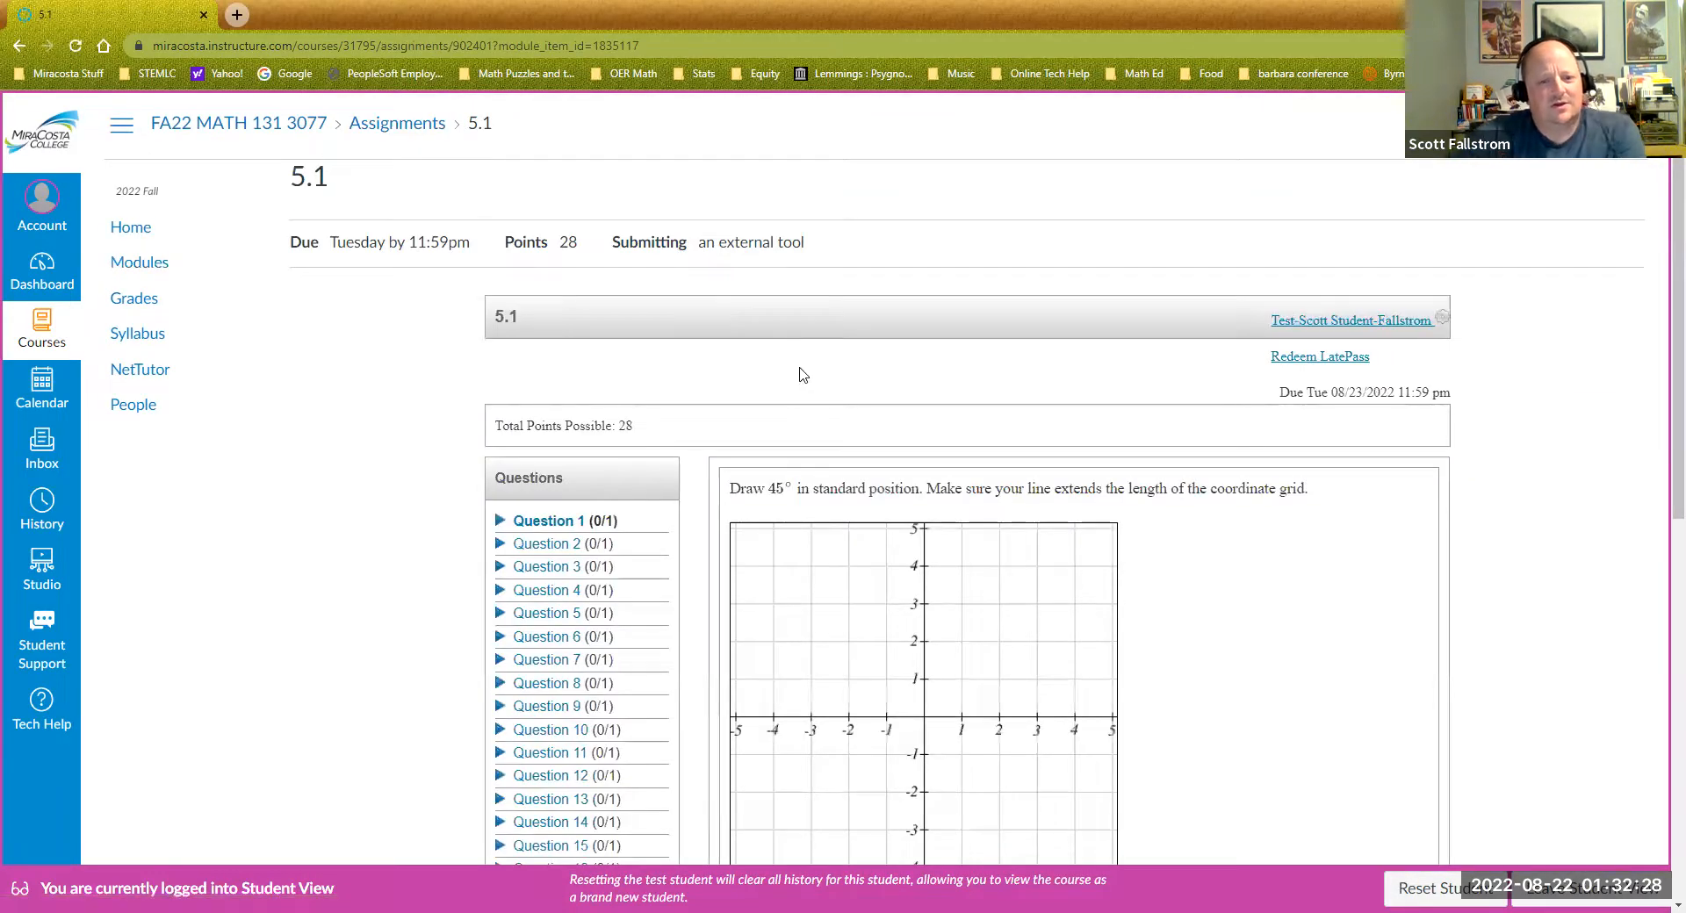
- Look over the angle-drawing tasks and answer fields in Questions 1, 2 and 8 of the 5.1 assignment
scroll(821, 391, "down", 3)
left_click(924, 454)
left_click(1112, 265)
left_click(1132, 248)
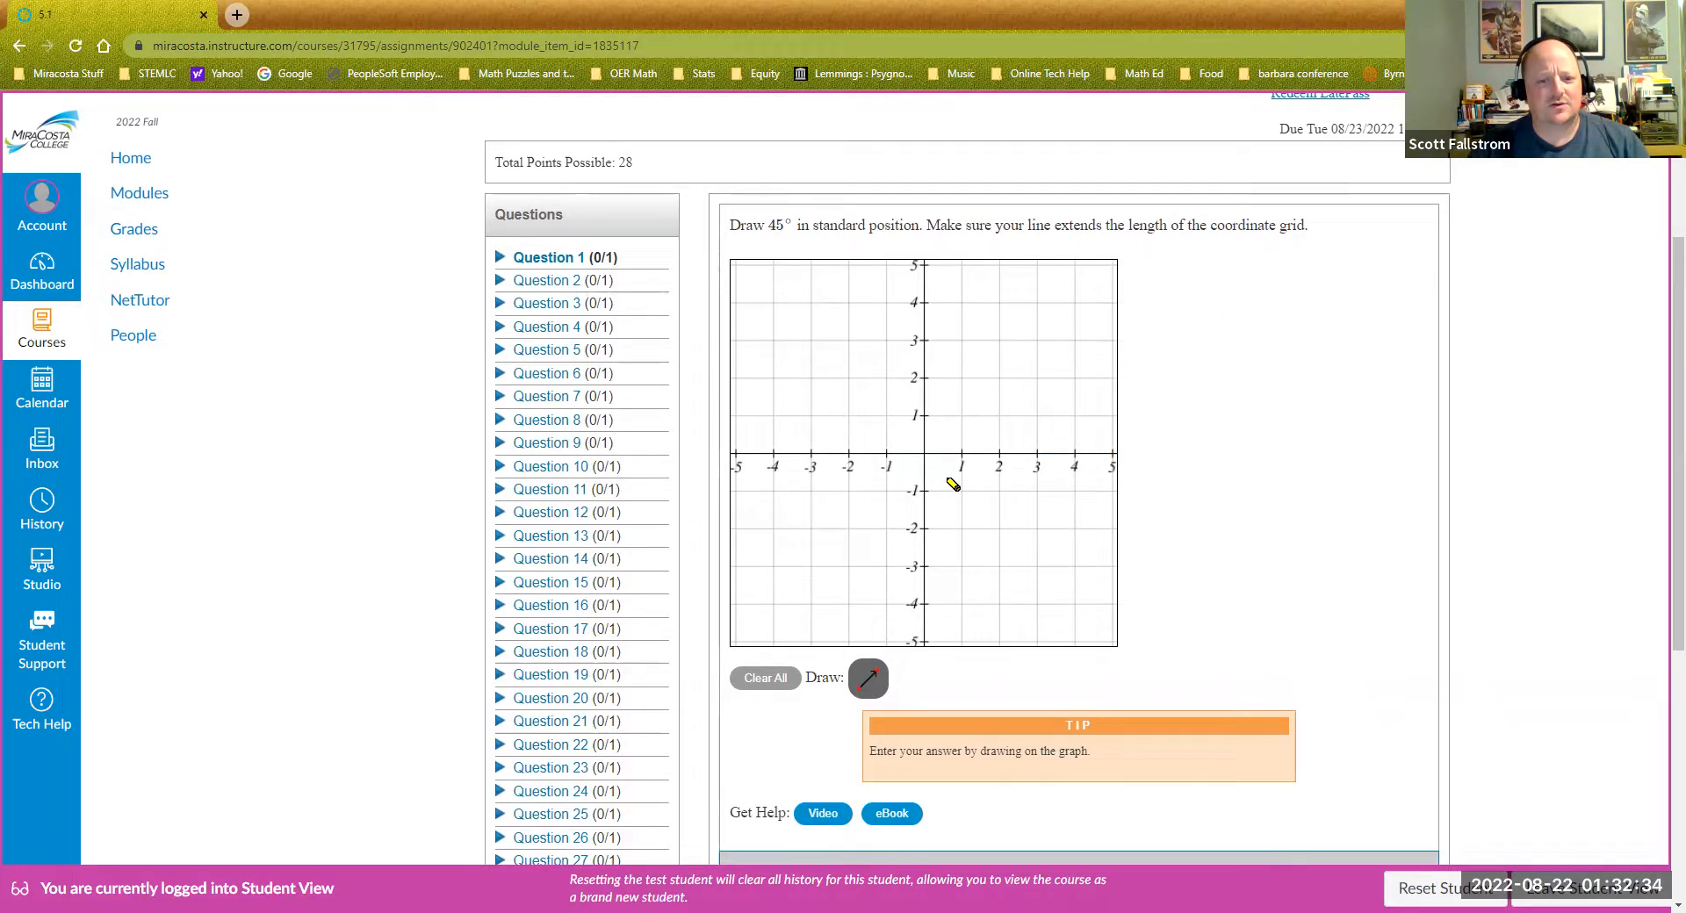
left_click(541, 281)
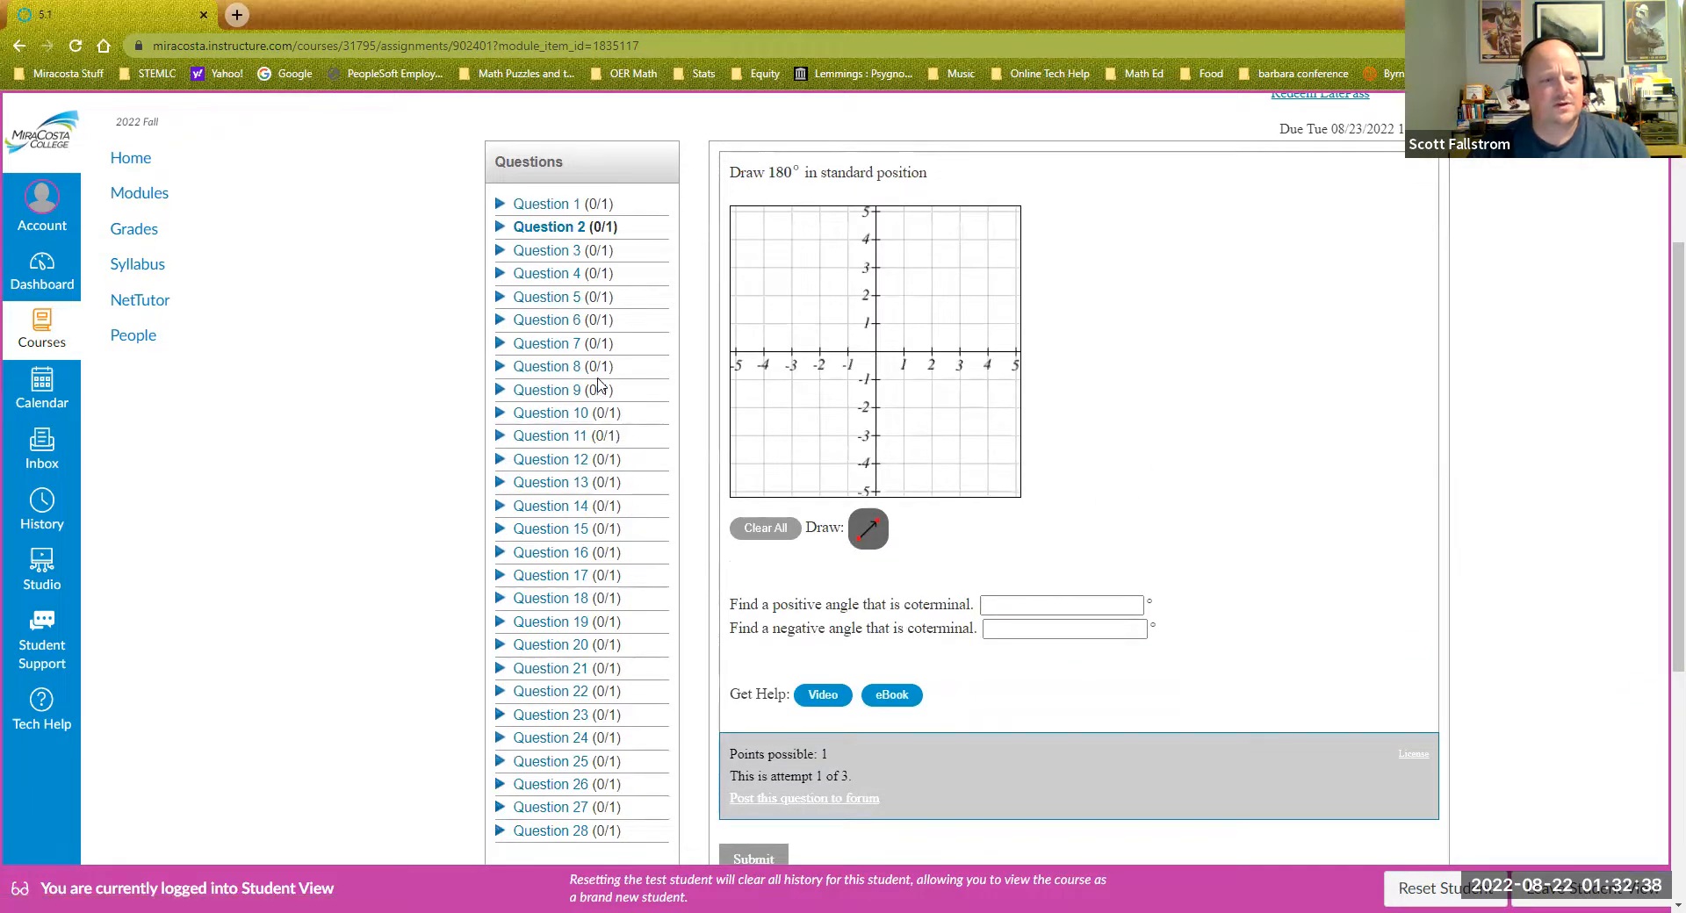
left_click(552, 369)
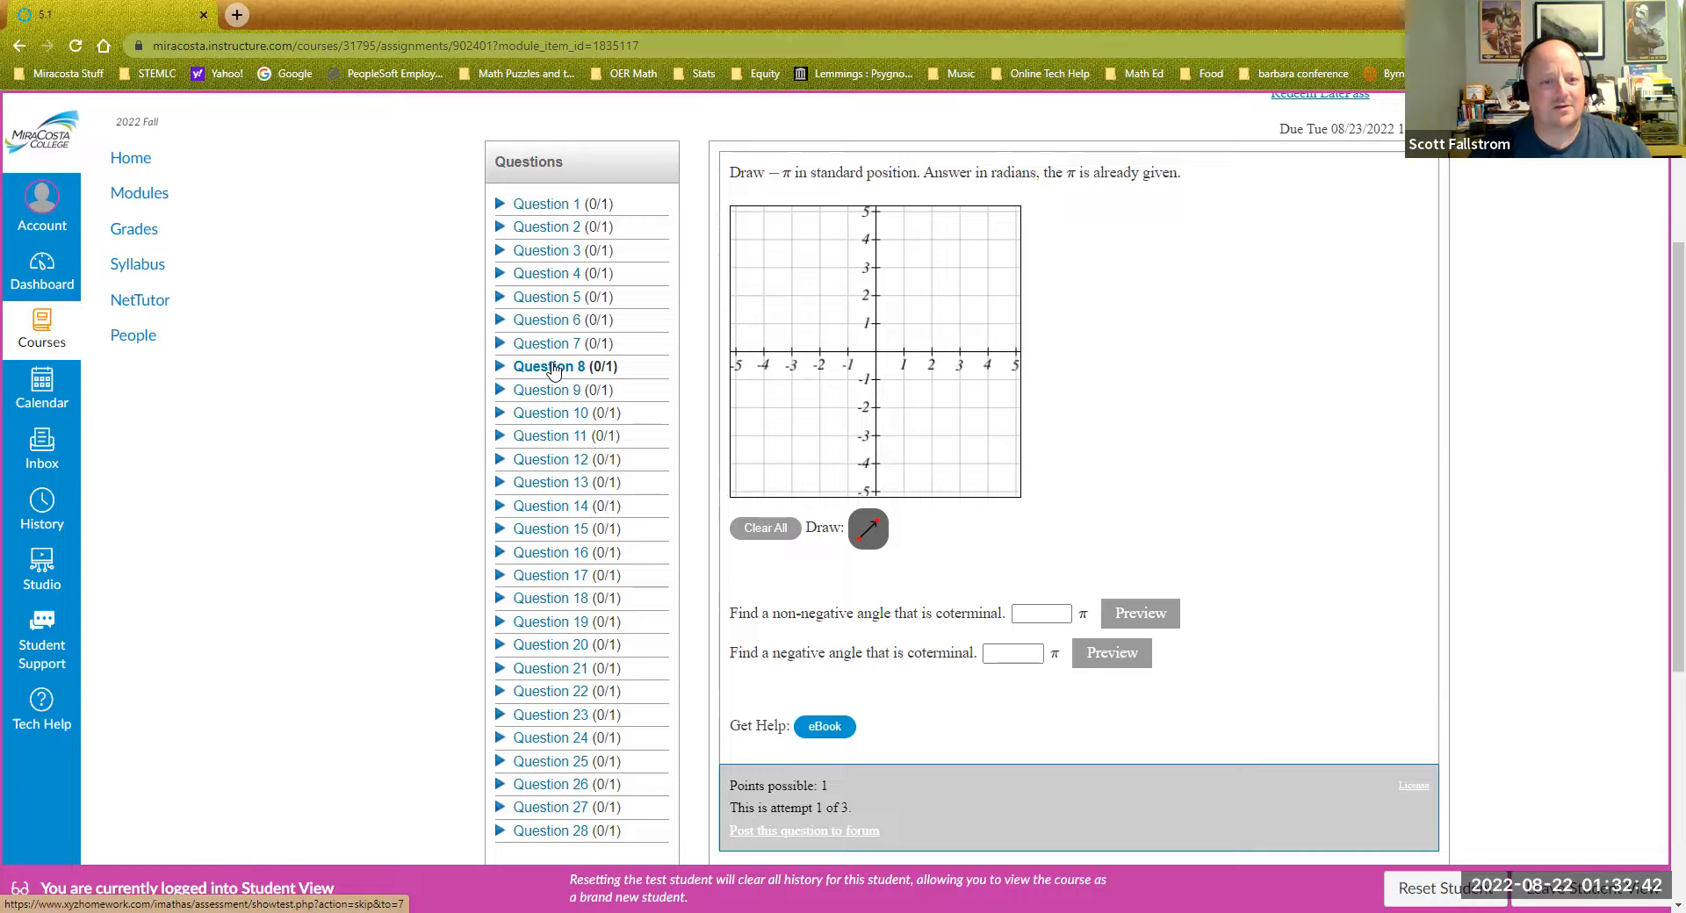
scroll(634, 458, "down", 3)
scroll(634, 553, "up", 3)
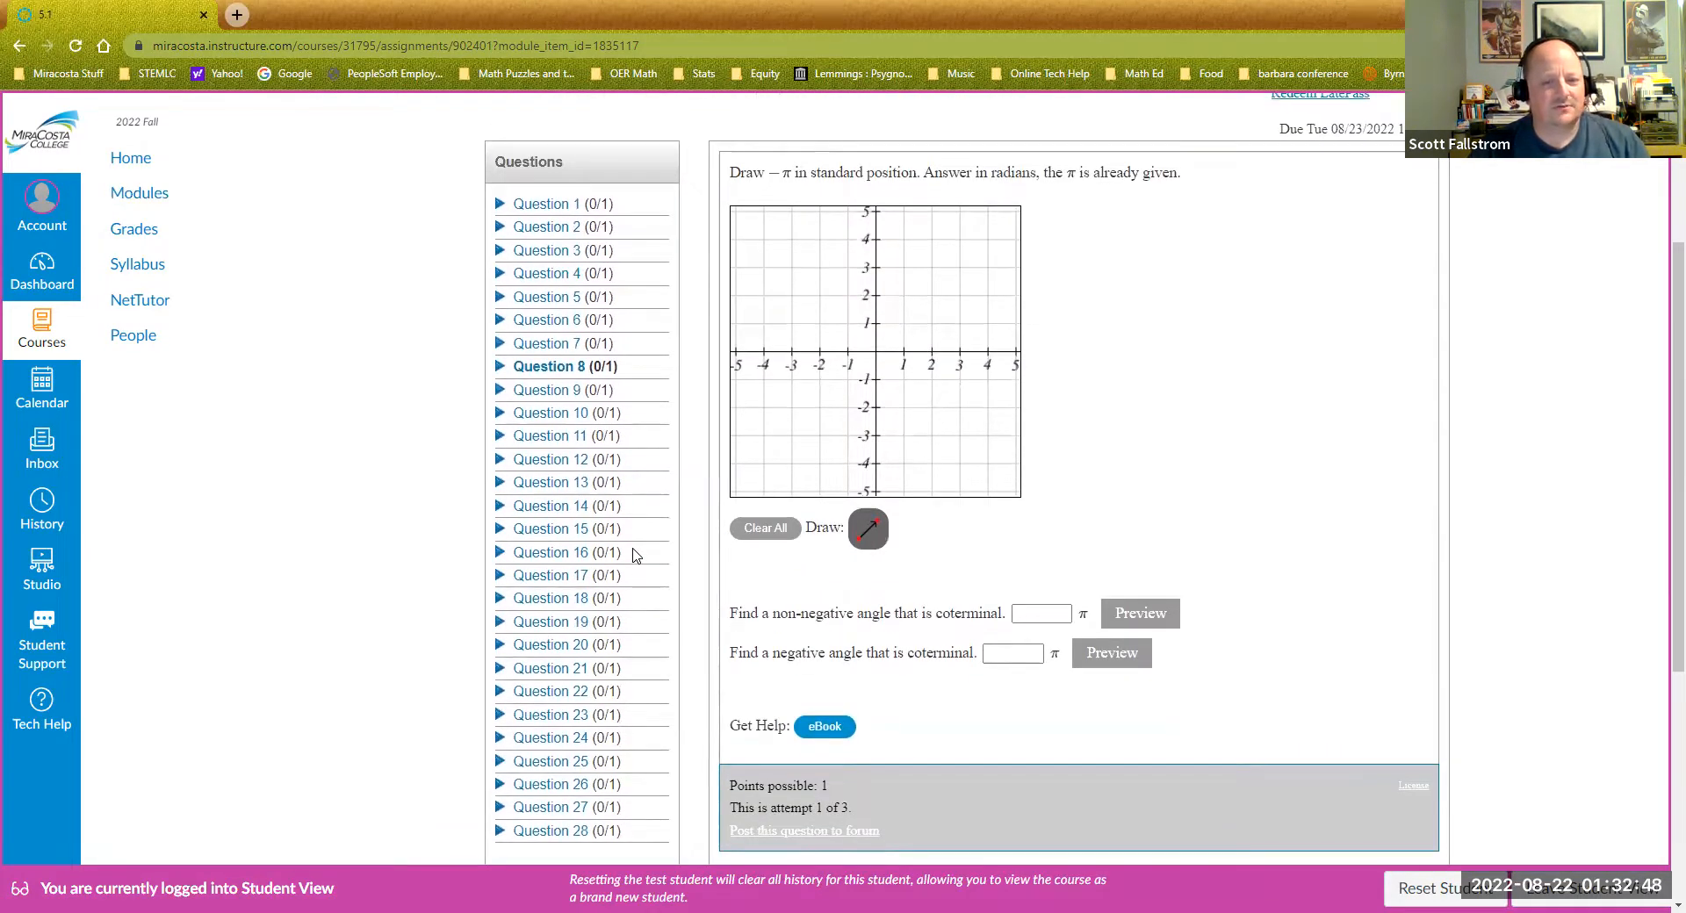
- Browse Questions 6, 17 and 22 to compare the drawing, conversion and word-problem formats
mouse_move(581, 344)
left_mouse_down()
mouse_move(550, 367)
mouse_move(550, 345)
left_mouse_up()
left_click(550, 320)
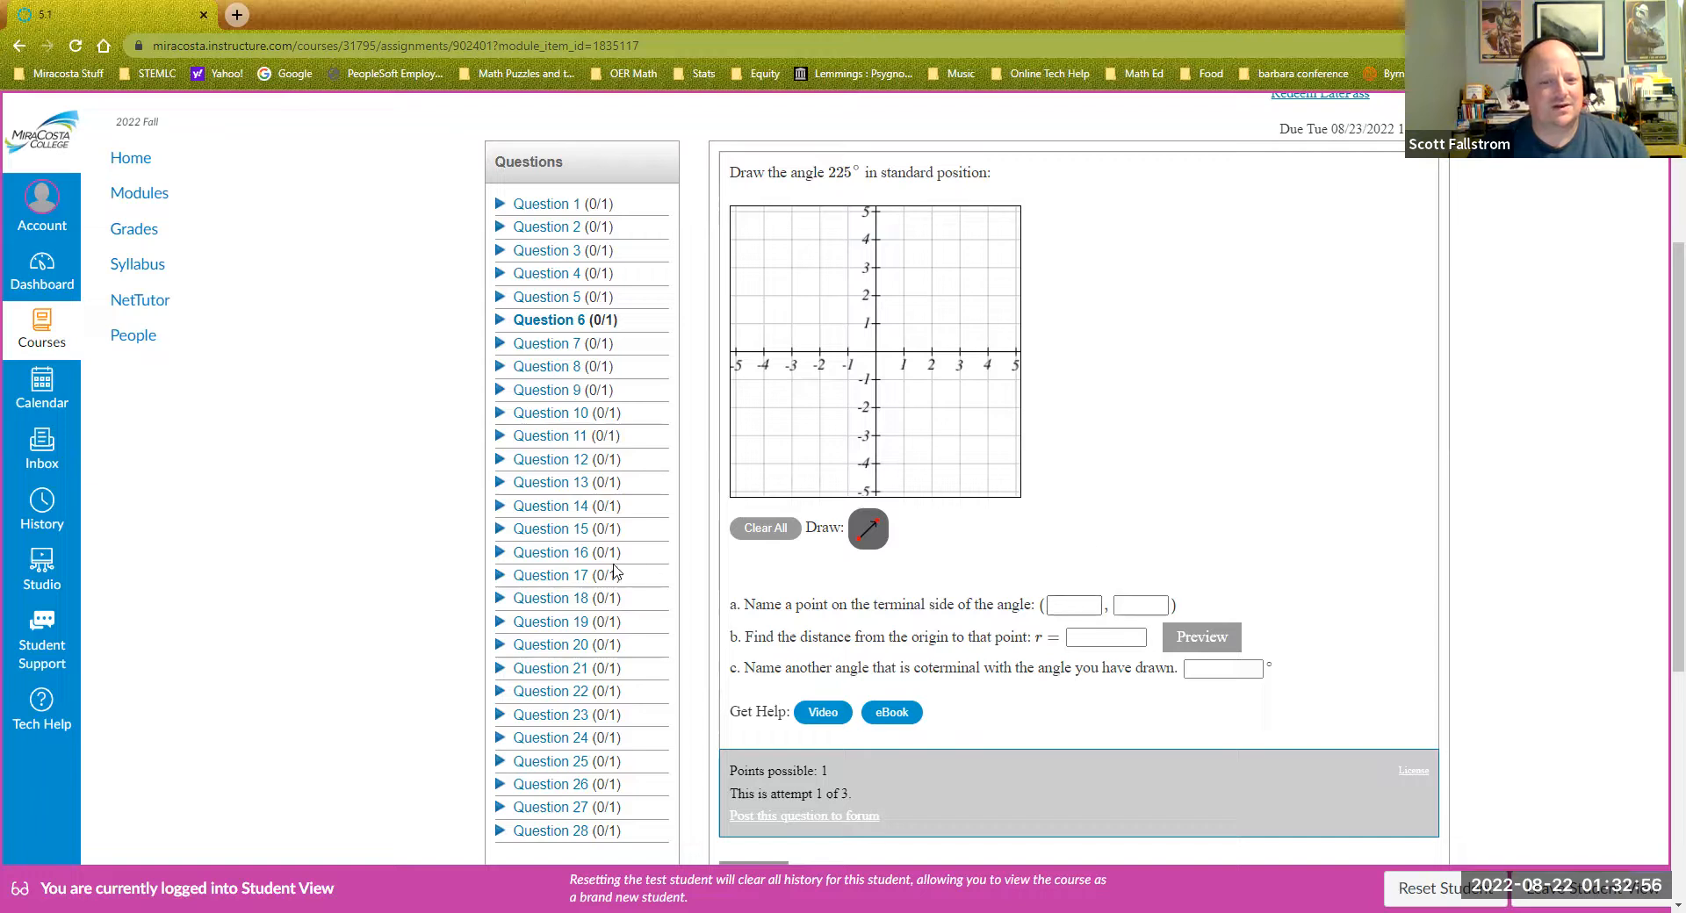
left_click(540, 578)
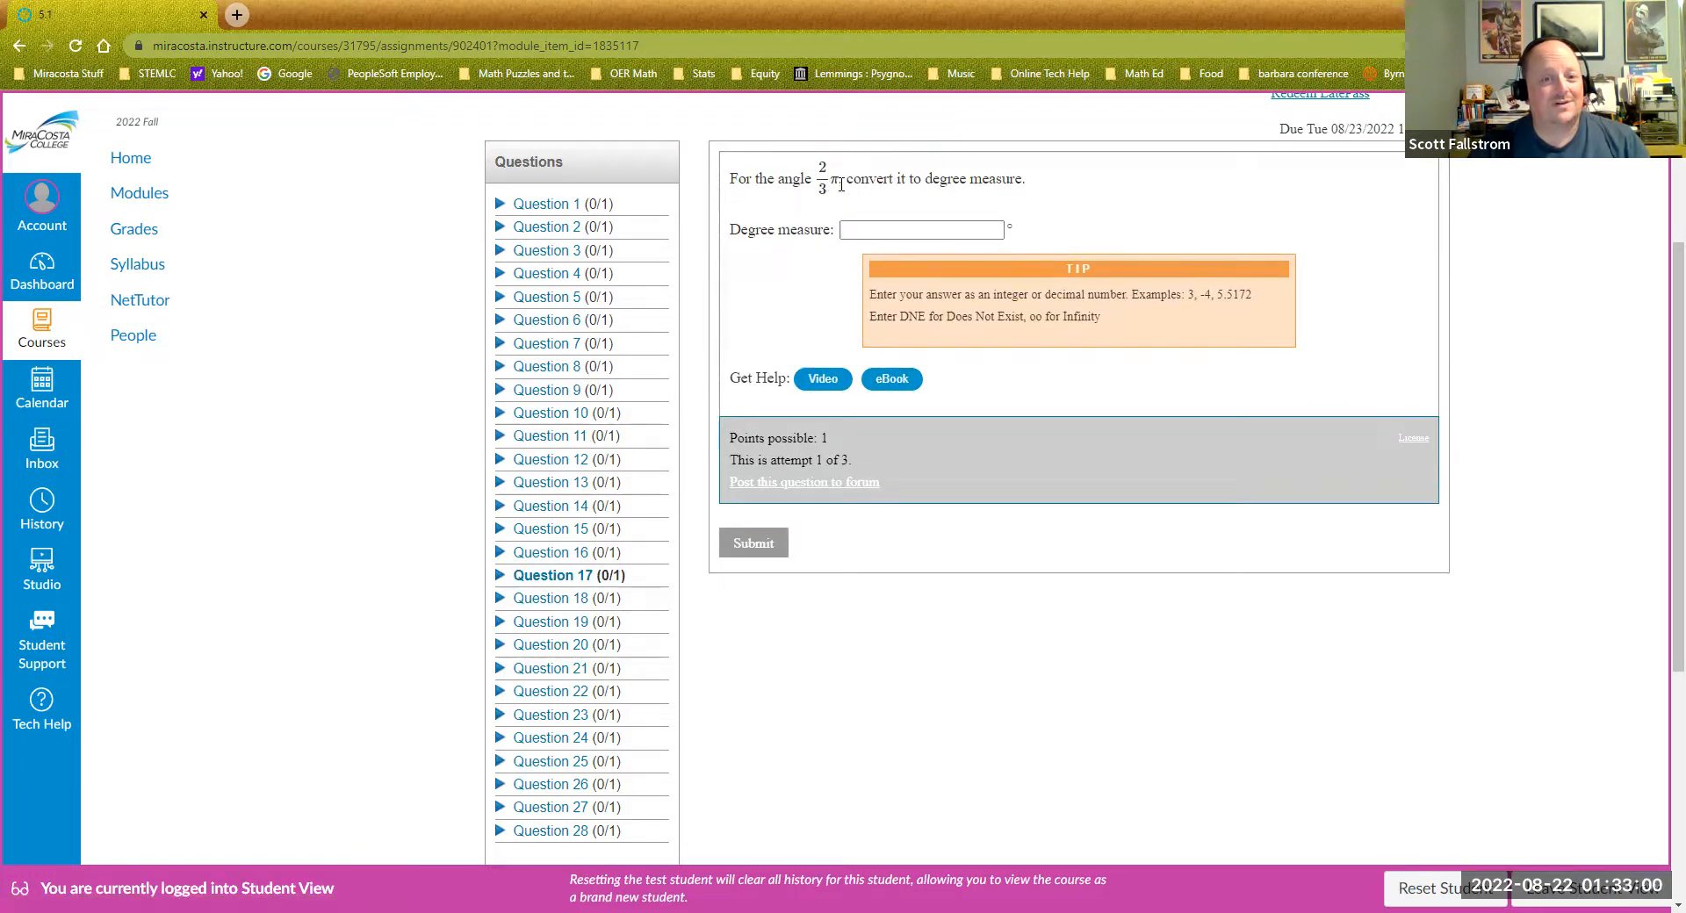
left_click(569, 629)
left_click(551, 692)
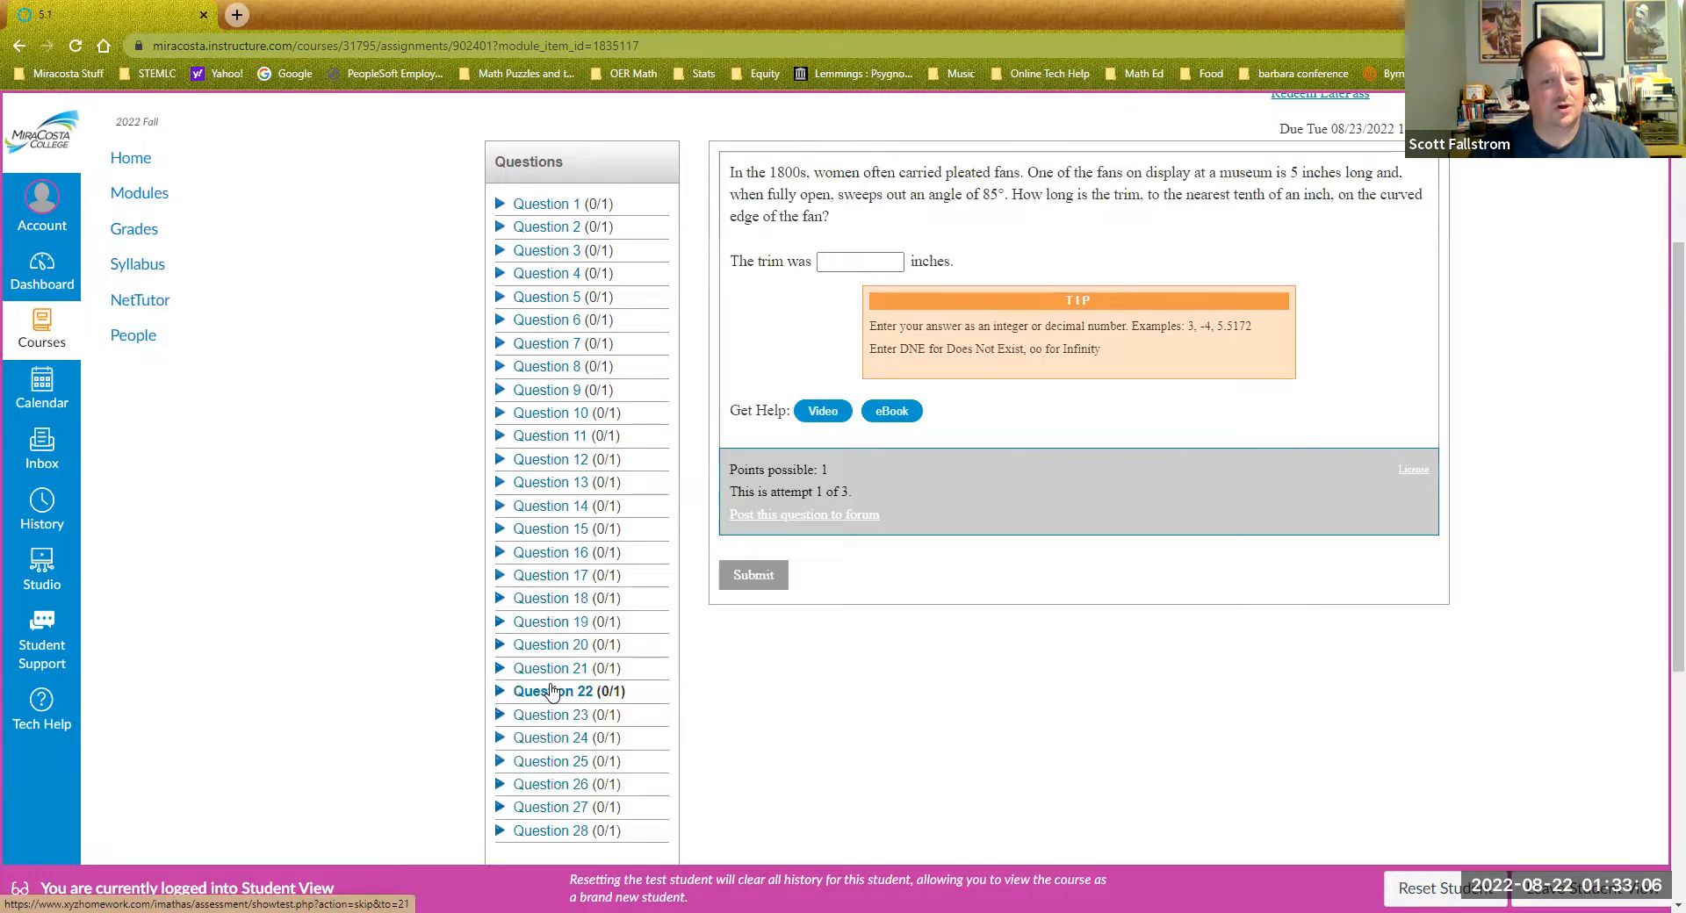
- Open Question 4 and review its graph, help resources, attempt information, forum link and submission area
left_click(564, 279)
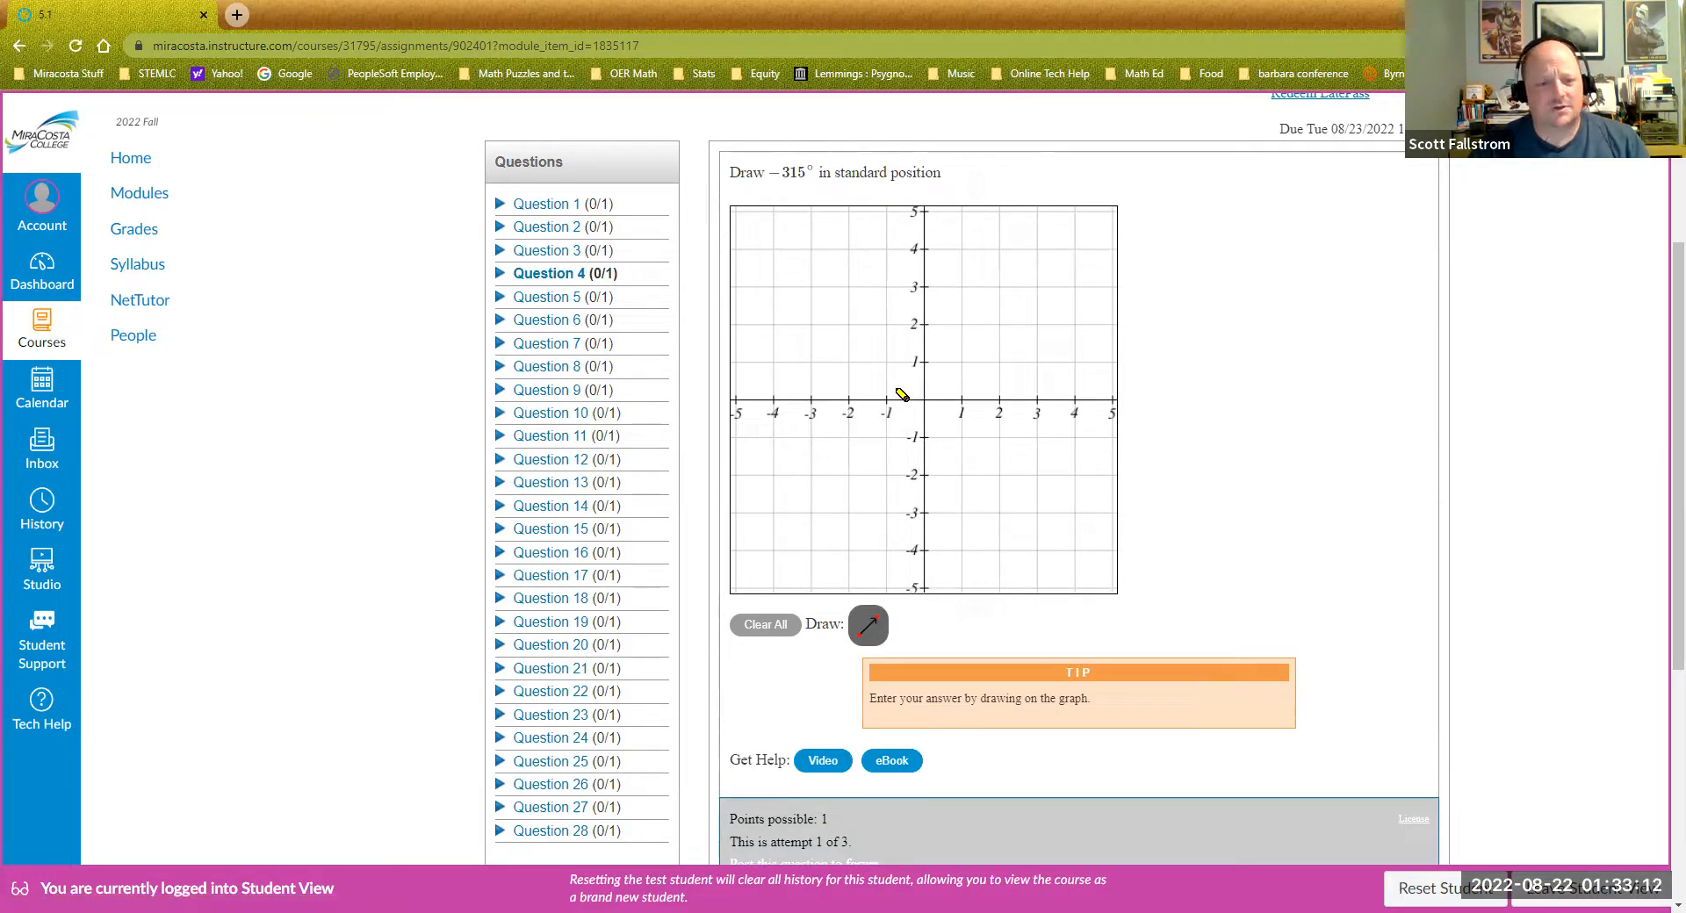
scroll(975, 466, "down", 3)
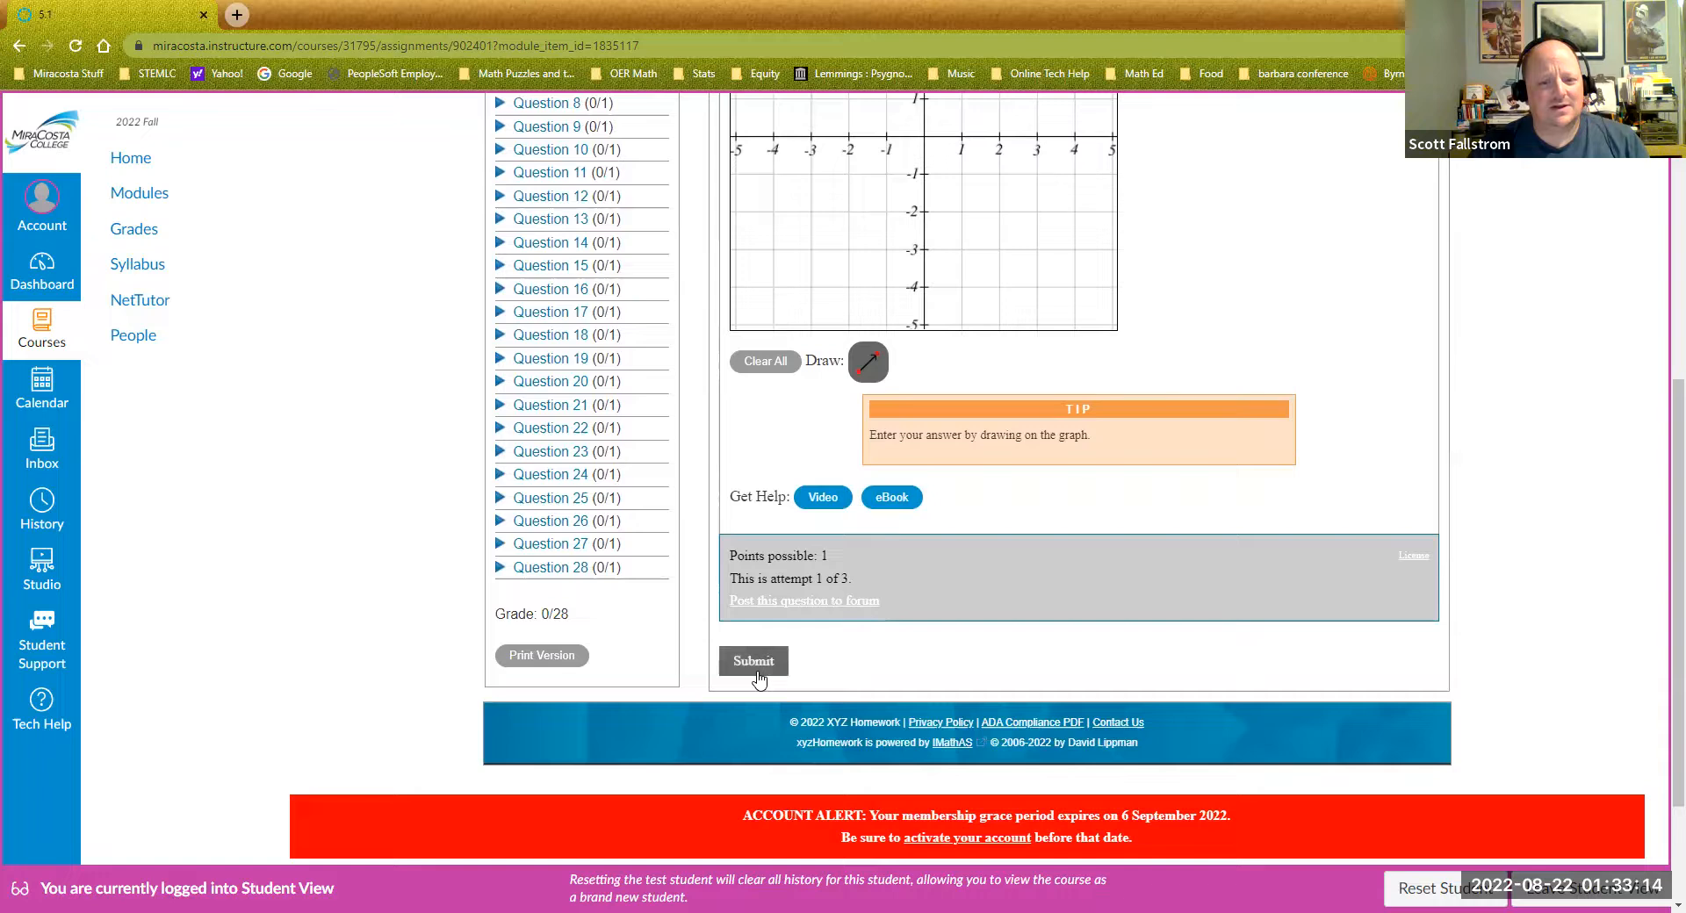
scroll(920, 577, "up", 5)
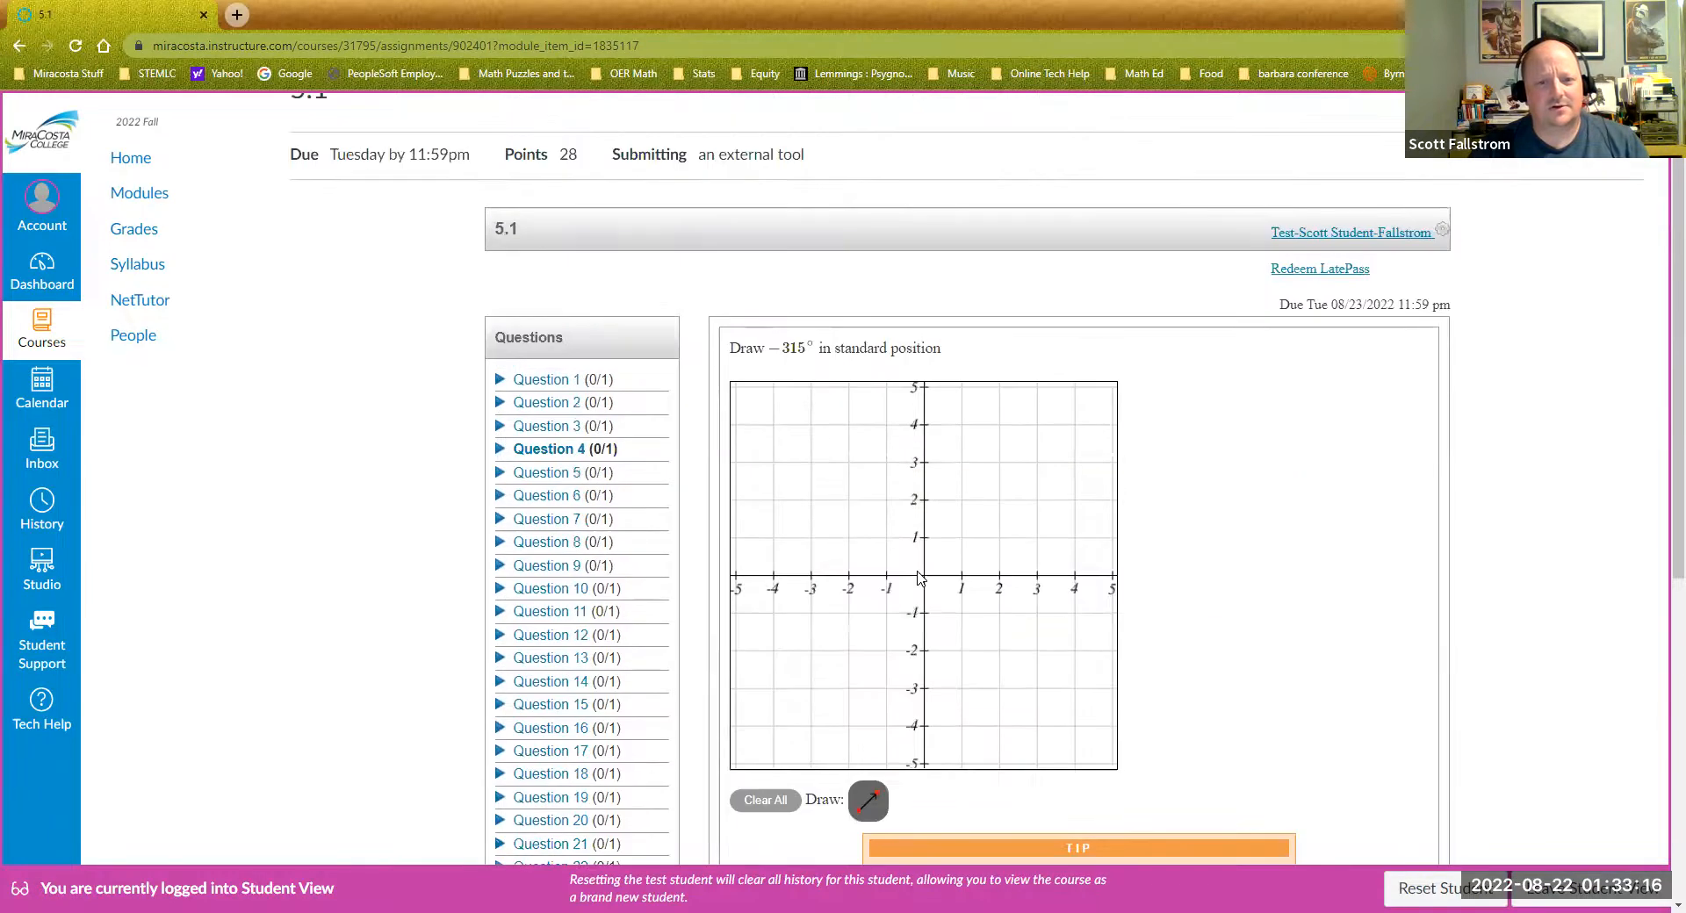
scroll(933, 565, "down", 1)
scroll(934, 564, "down", 4)
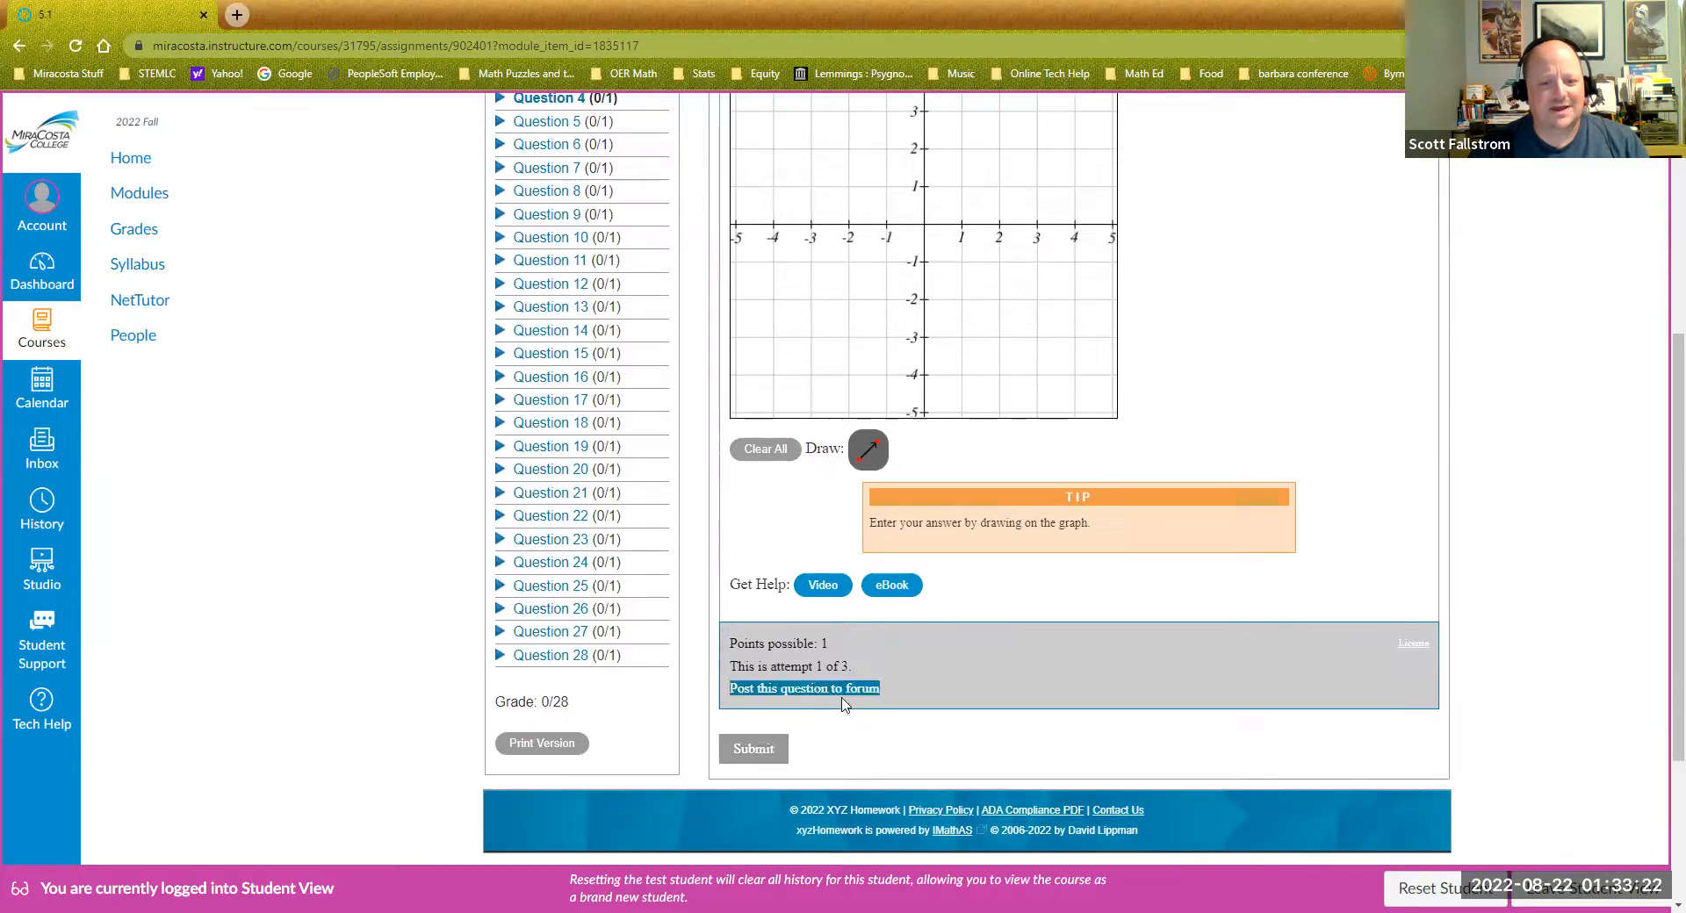
- Answer Question 4 with a ray from the origin to (-2, 2) and submit it
scroll(874, 605, "up", 2)
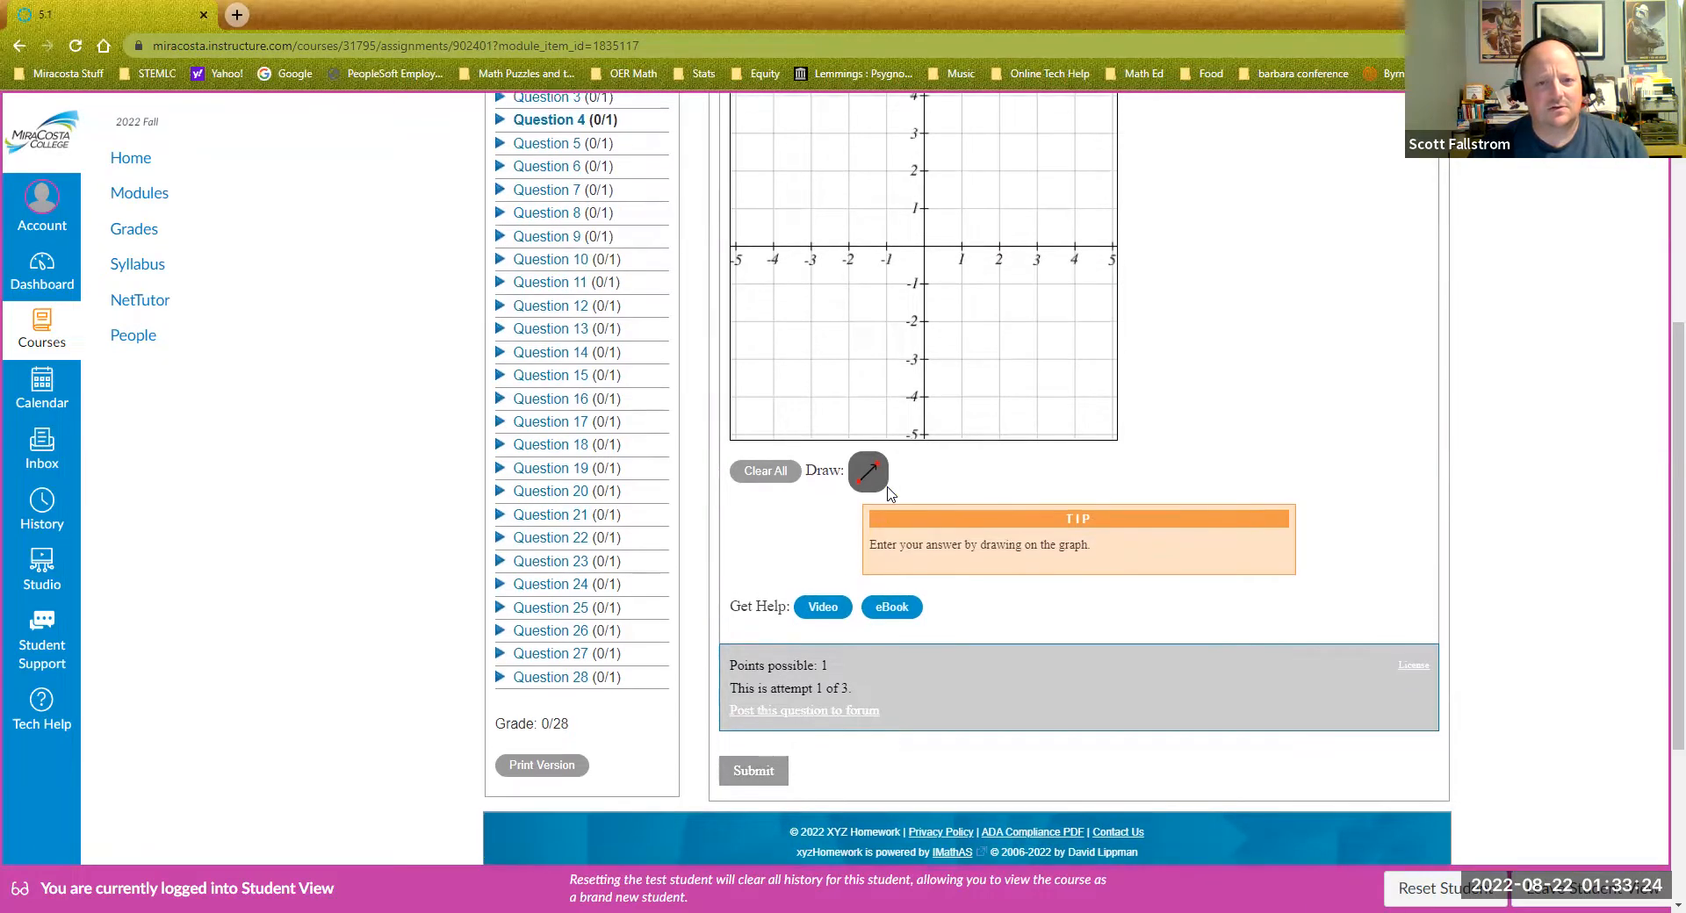
left_click(924, 400)
left_click(886, 362)
left_click_drag(886, 361, 848, 324)
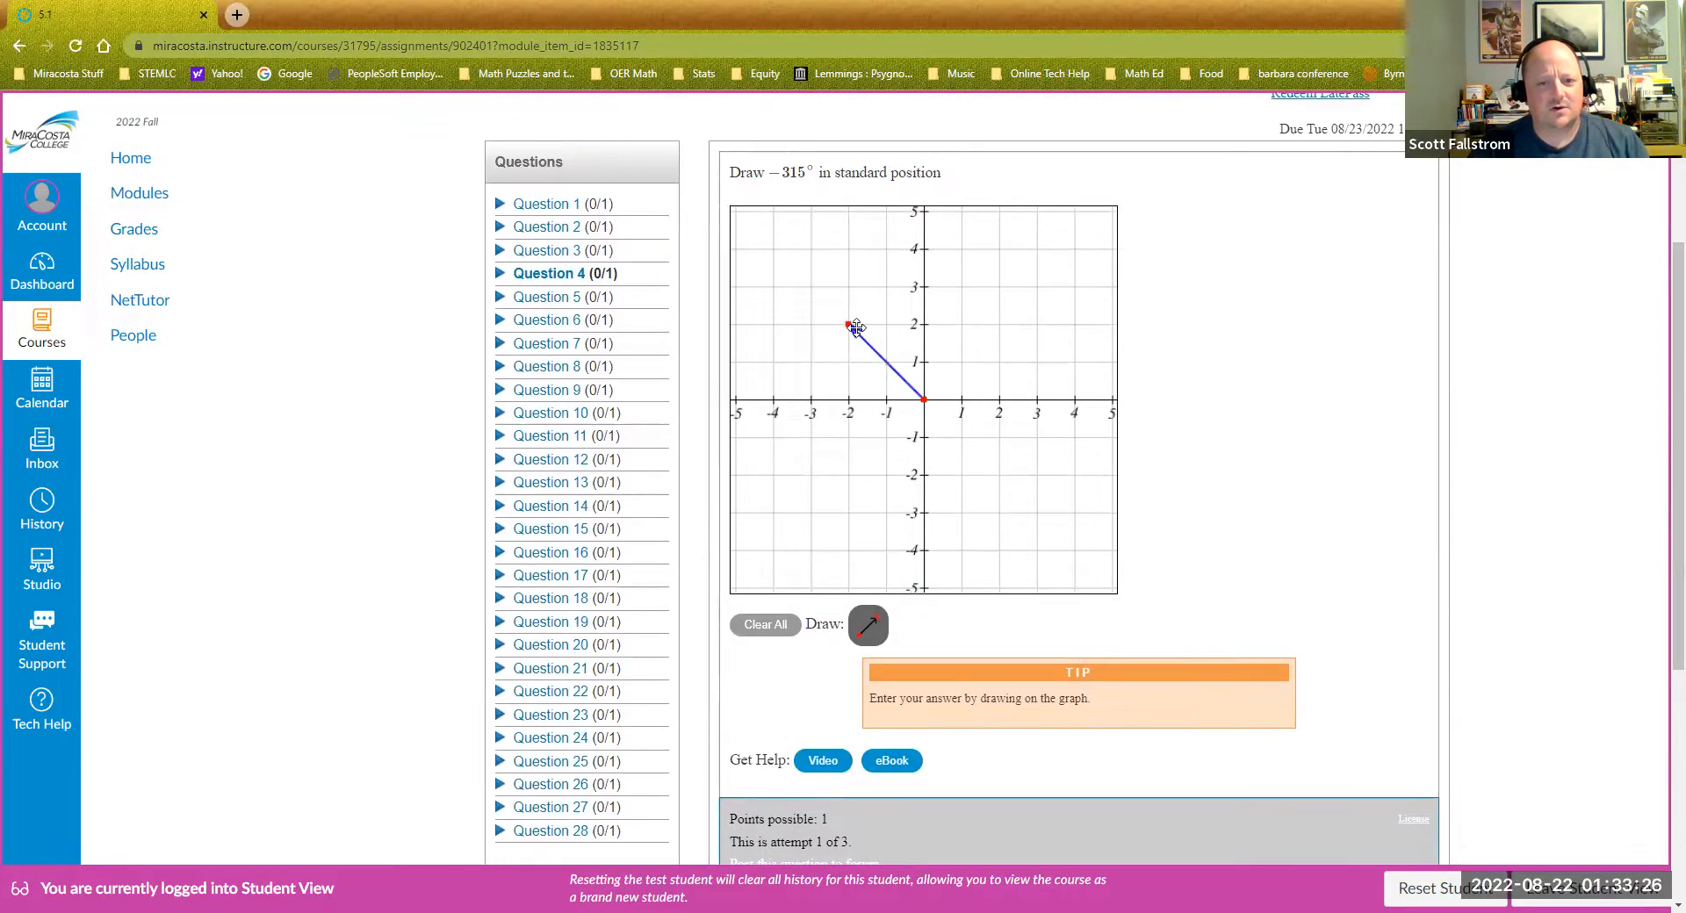
scroll(790, 760, "down", 2)
left_click(755, 749)
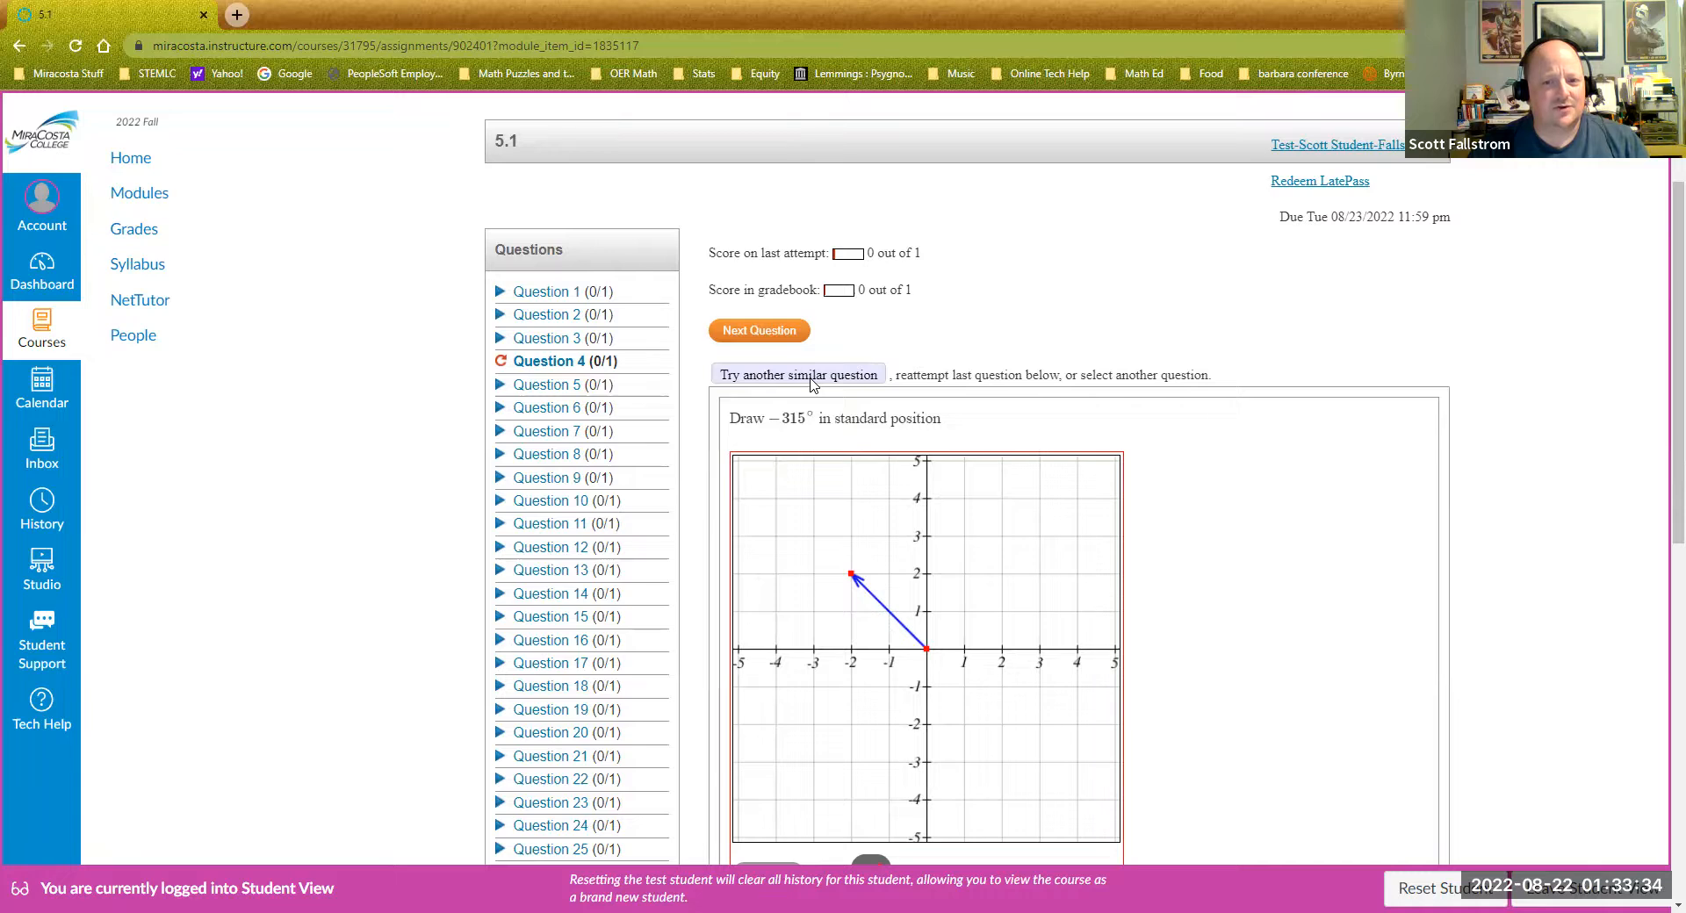
- Examine the feedback on Question 4, including its score, attempt information and retry options
scroll(858, 619, "down", 4)
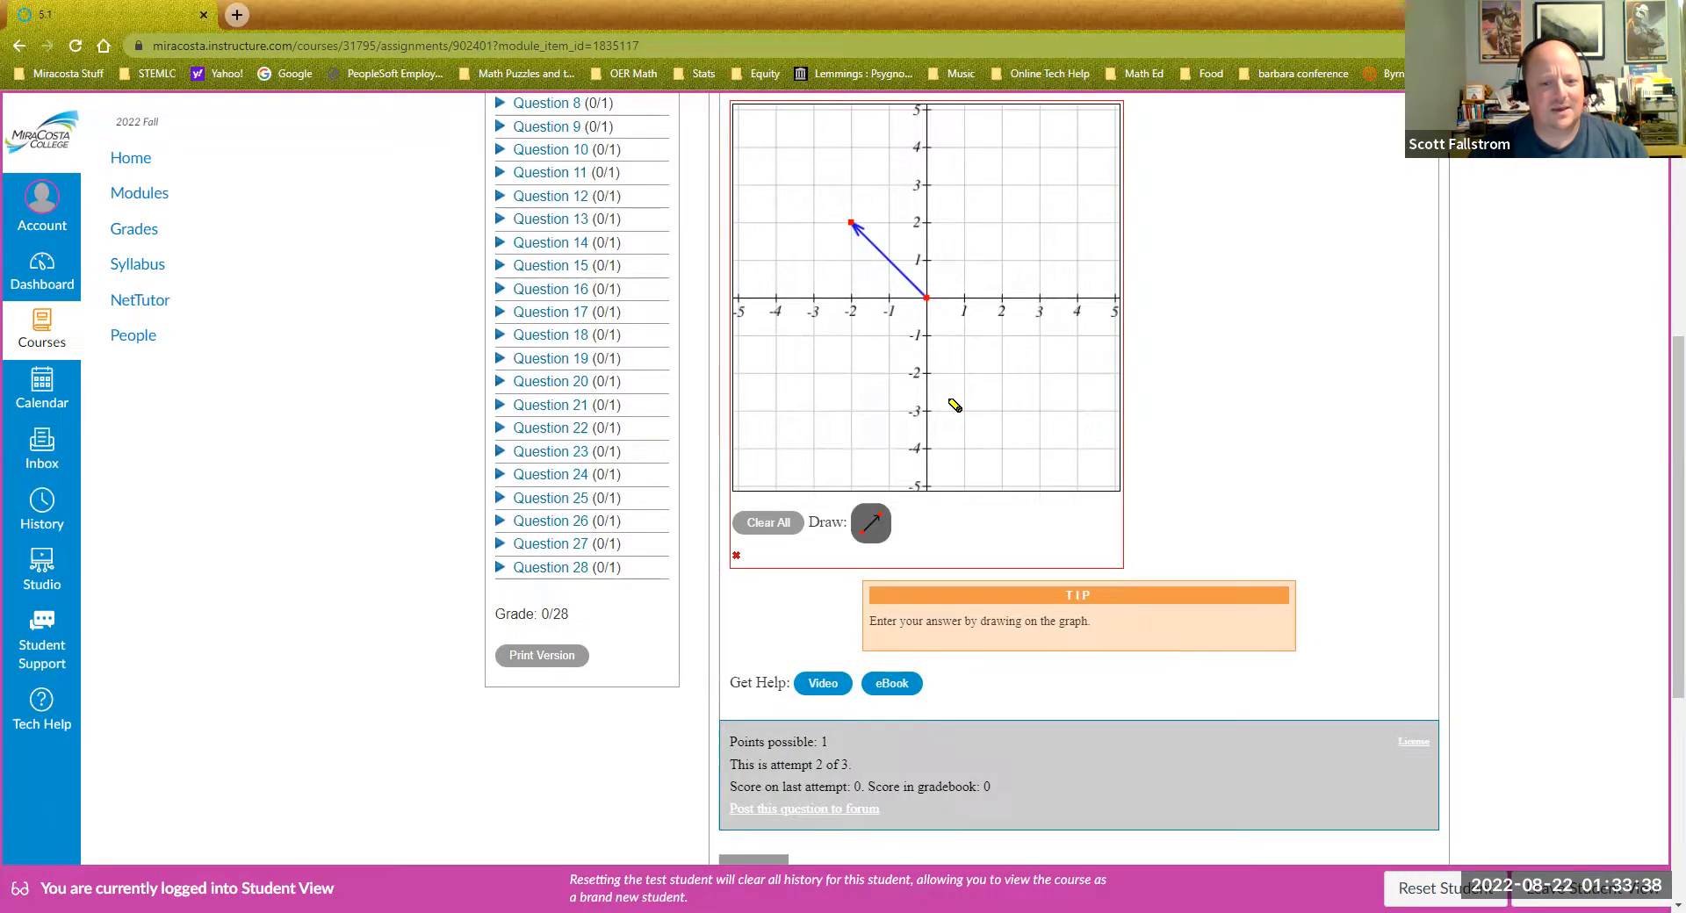
scroll(964, 427, "down", 2)
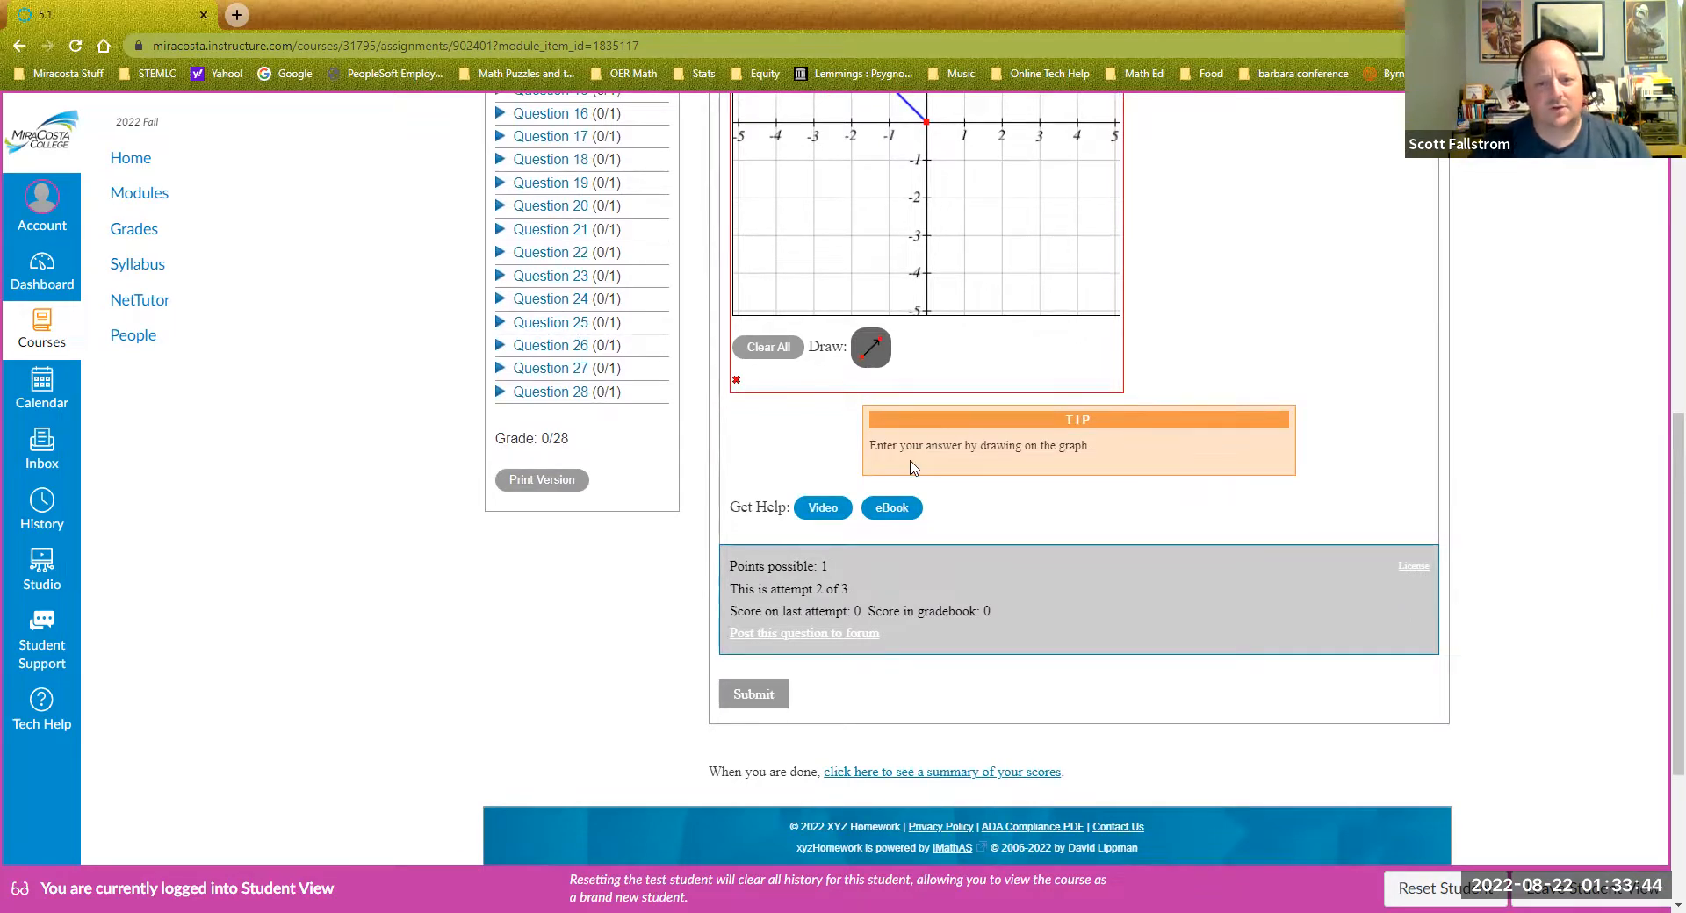
scroll(911, 468, "up", 5)
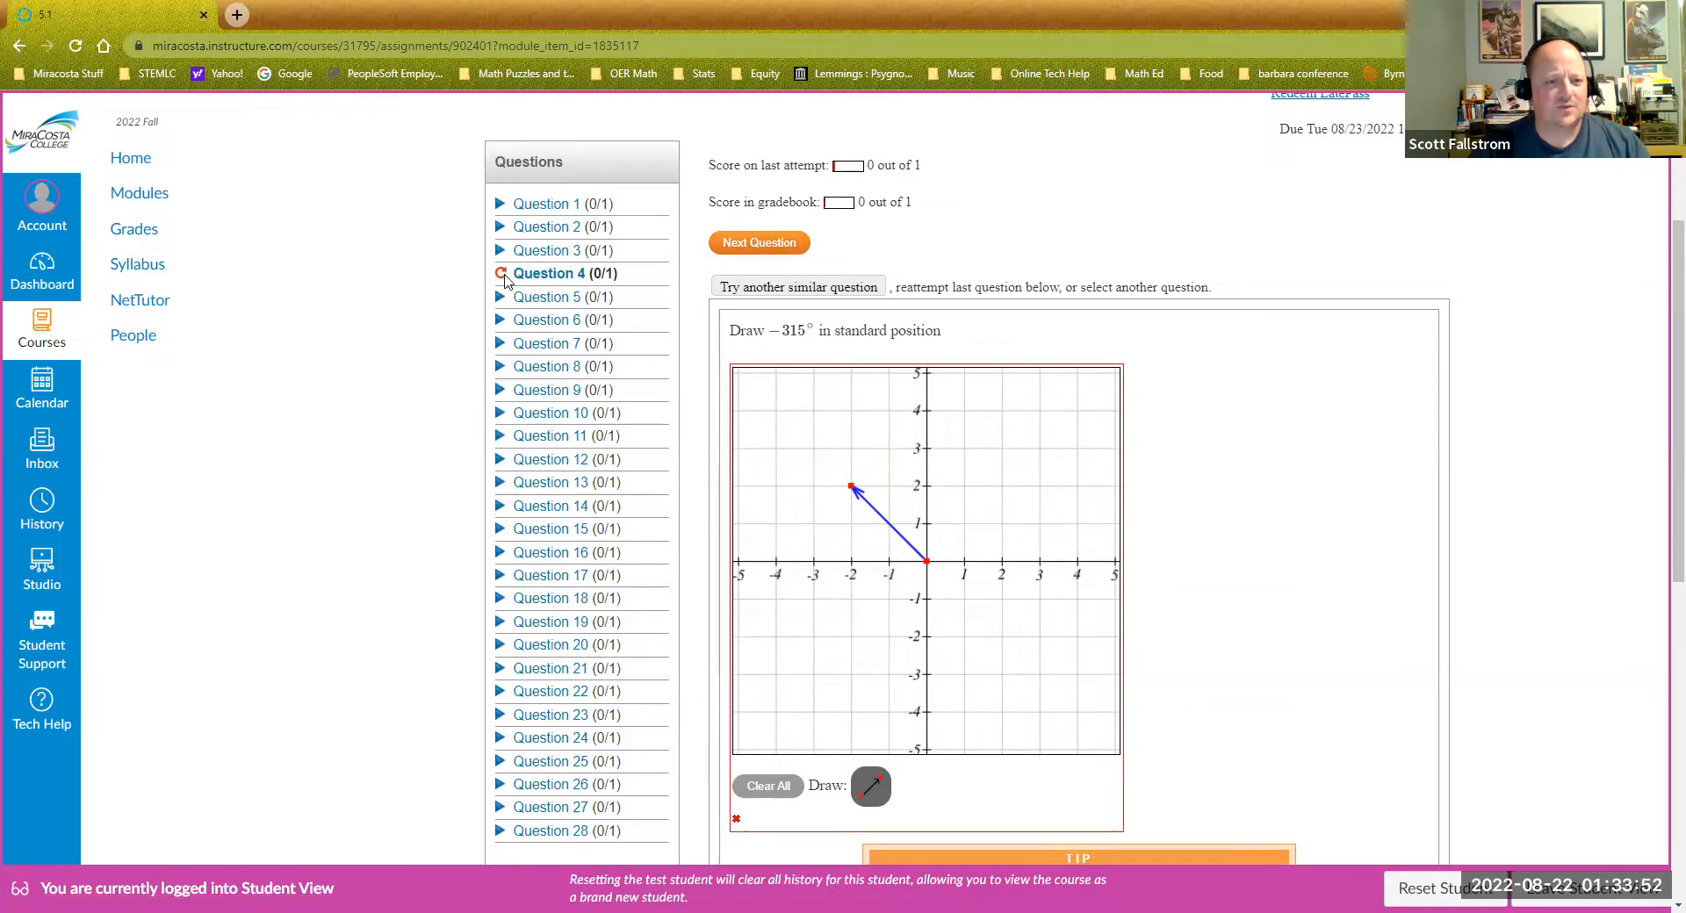
- Answer Question 1 by drawing the 45° ray from the origin to (5, 5), and submit it
left_click(545, 203)
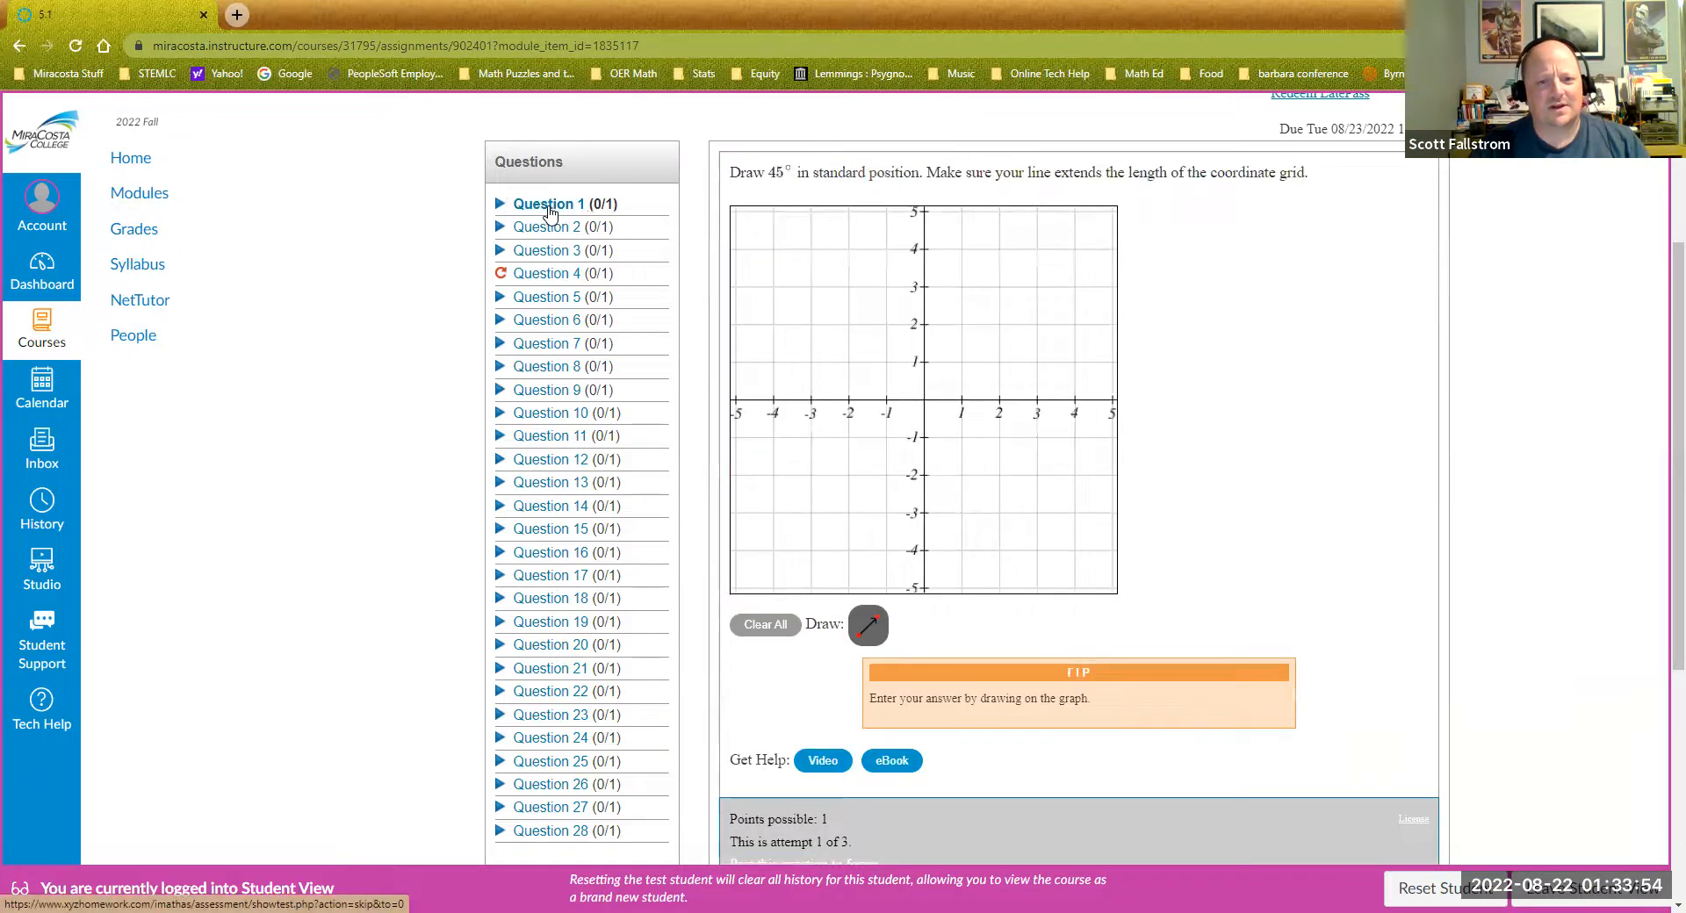
left_click(923, 399)
left_click(1112, 214)
scroll(791, 729, "down", 2)
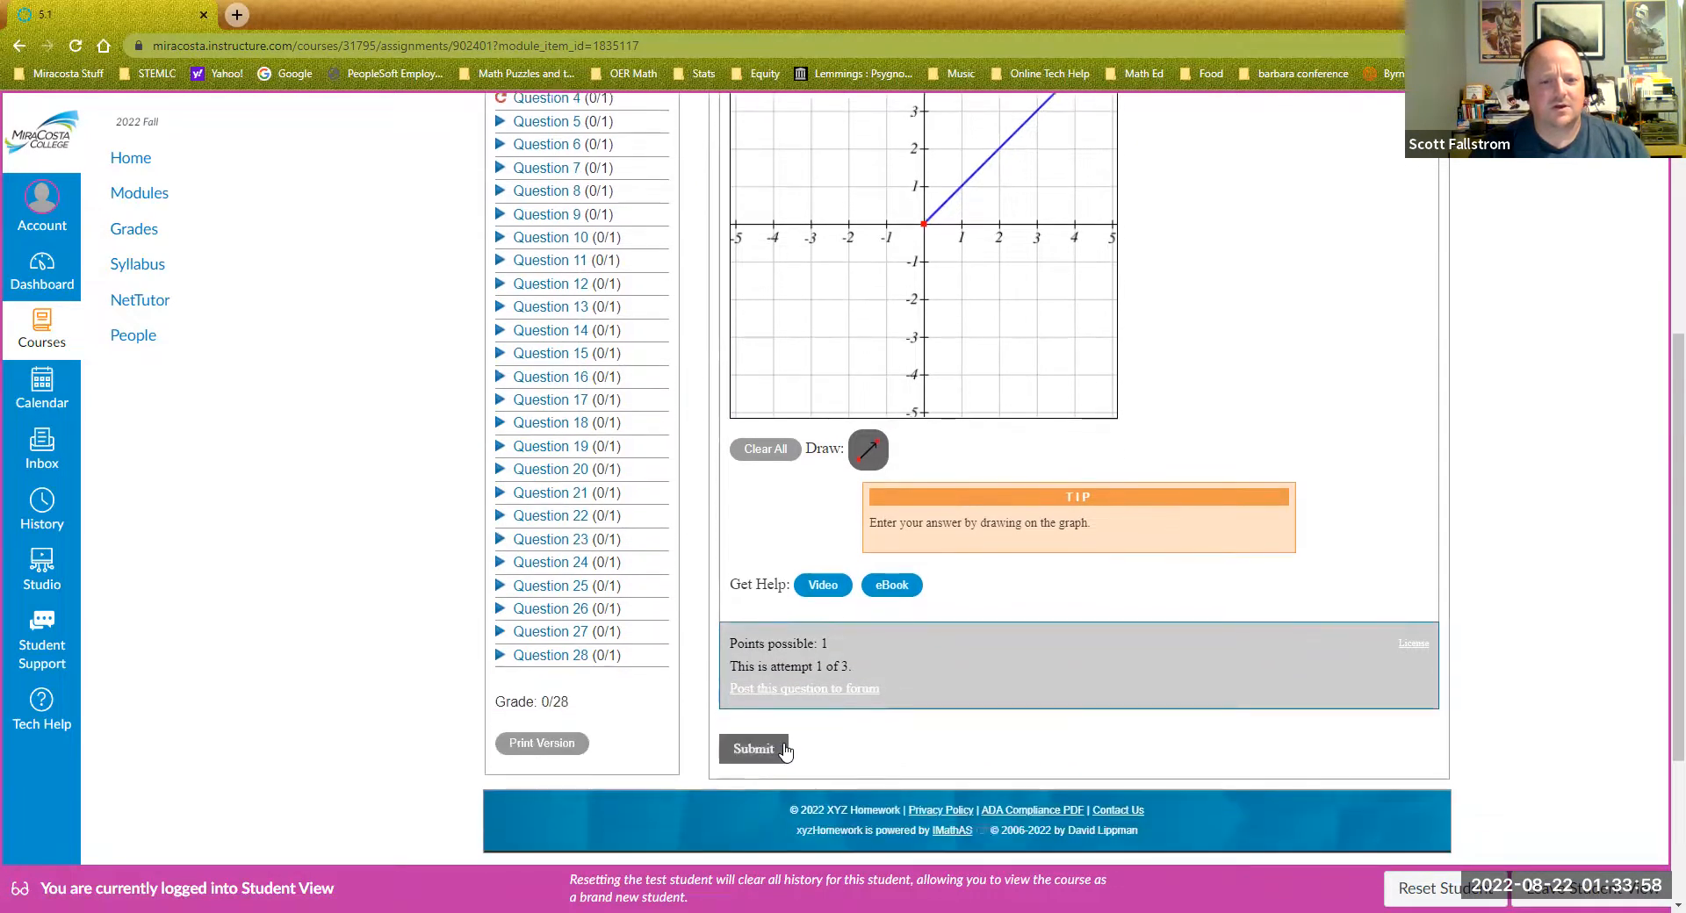
left_click(753, 749)
scroll(1054, 654, "up", 2)
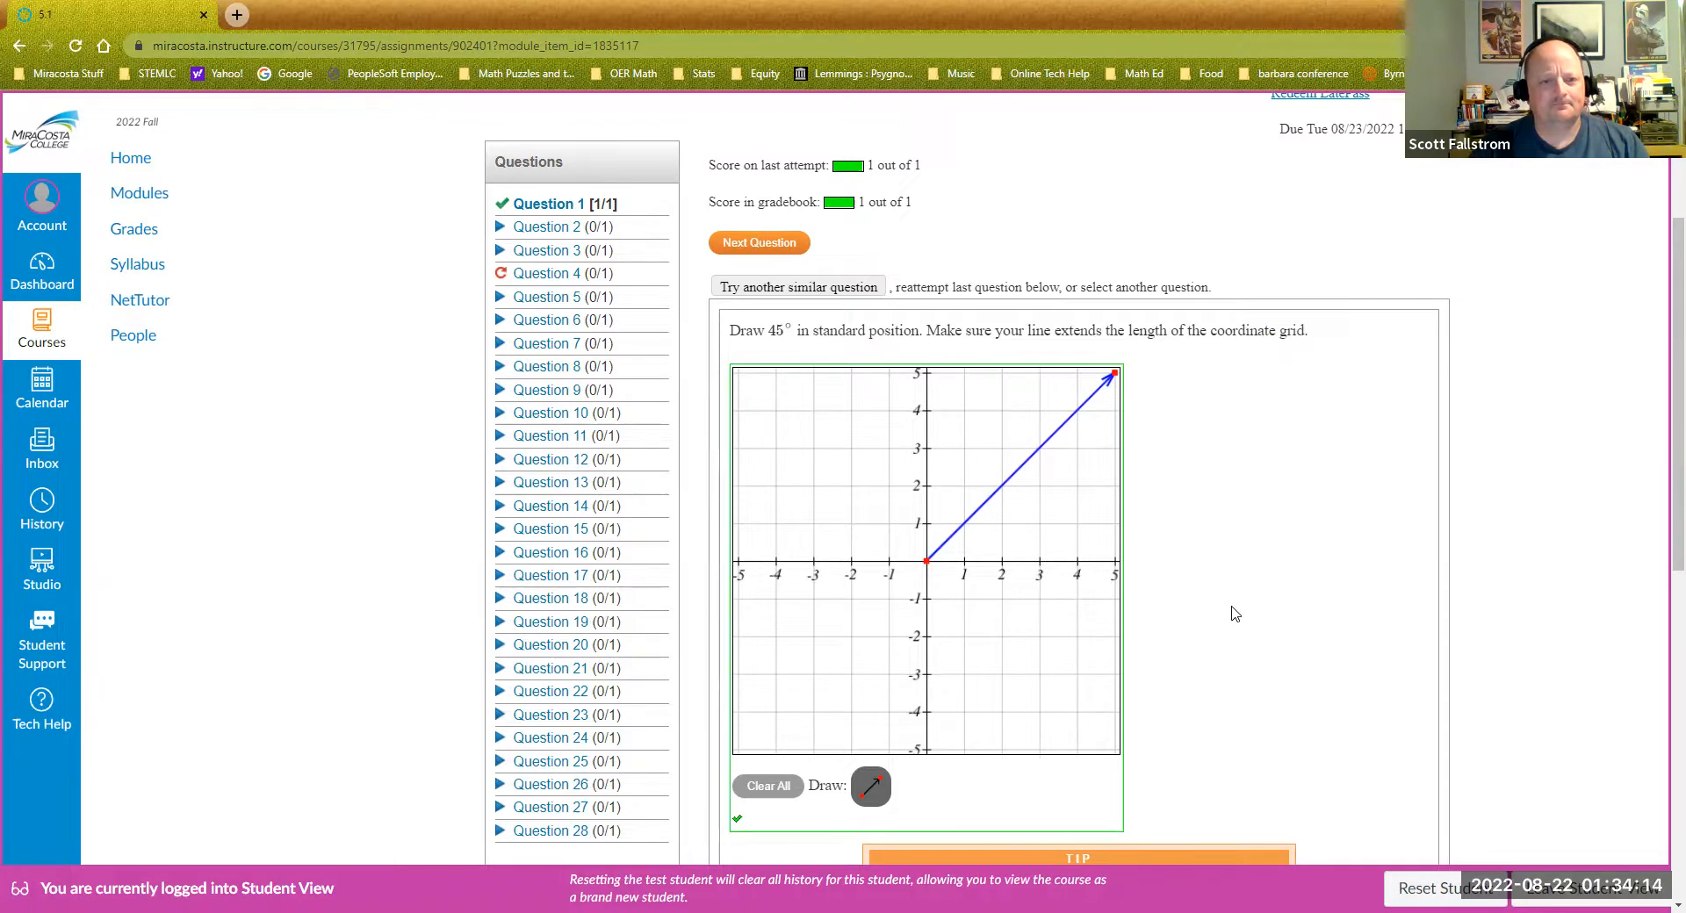
- Return to the course modules and check the completion marks in Module 3 and the prerequisites of the remaining modules
scroll(1235, 614, "up", 3)
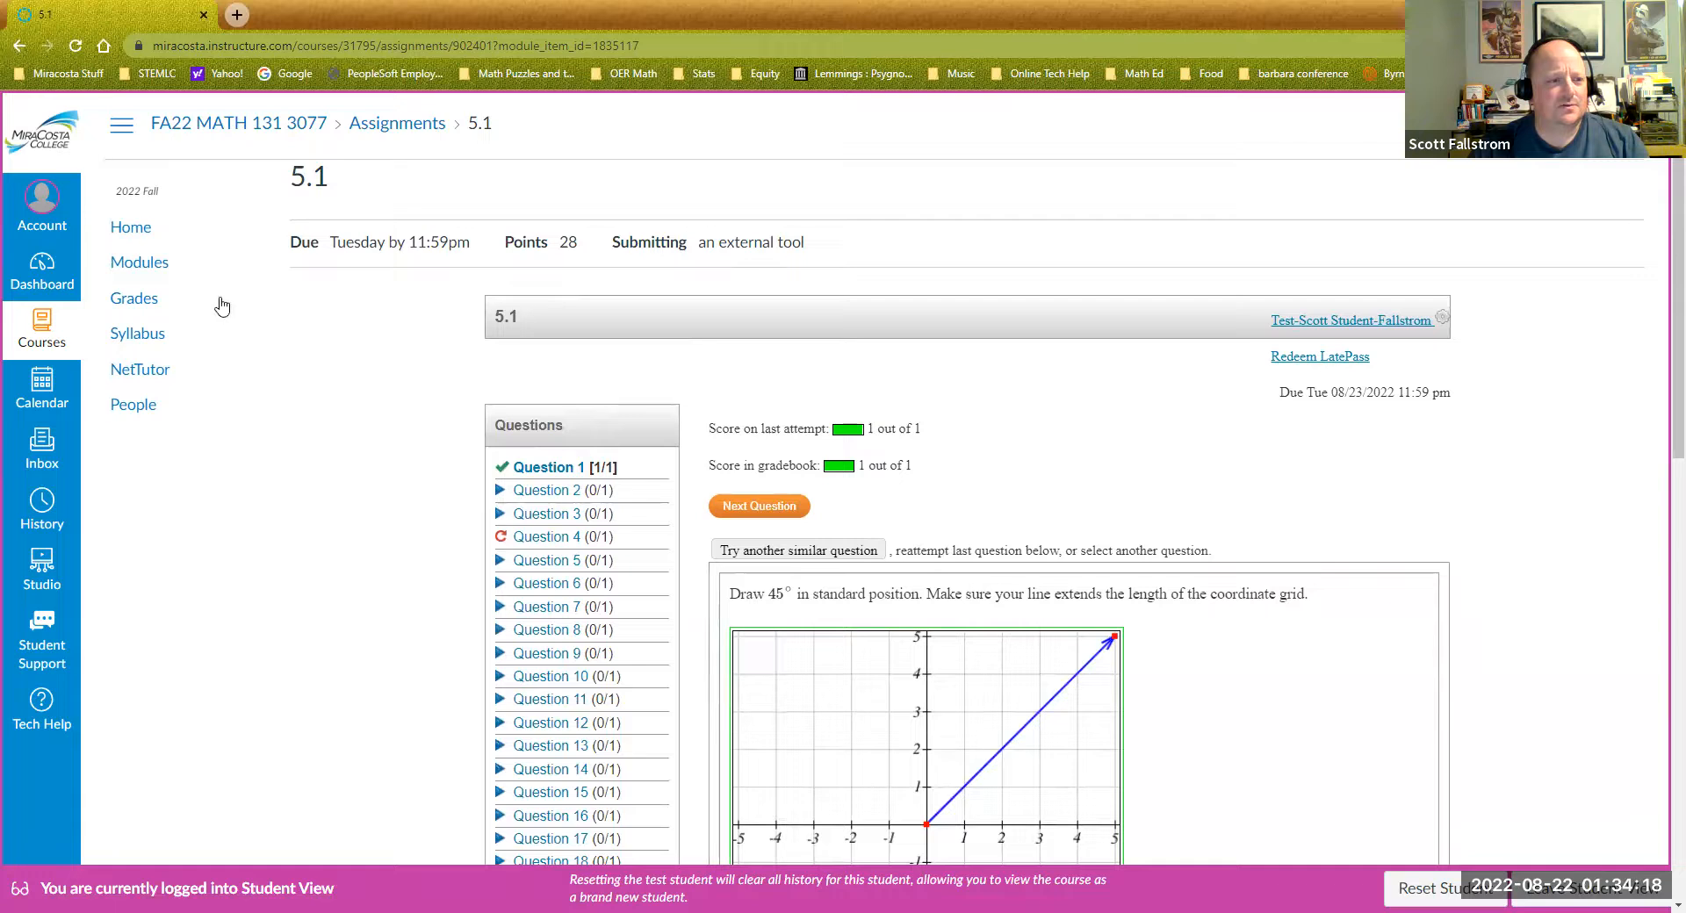
left_click(162, 263)
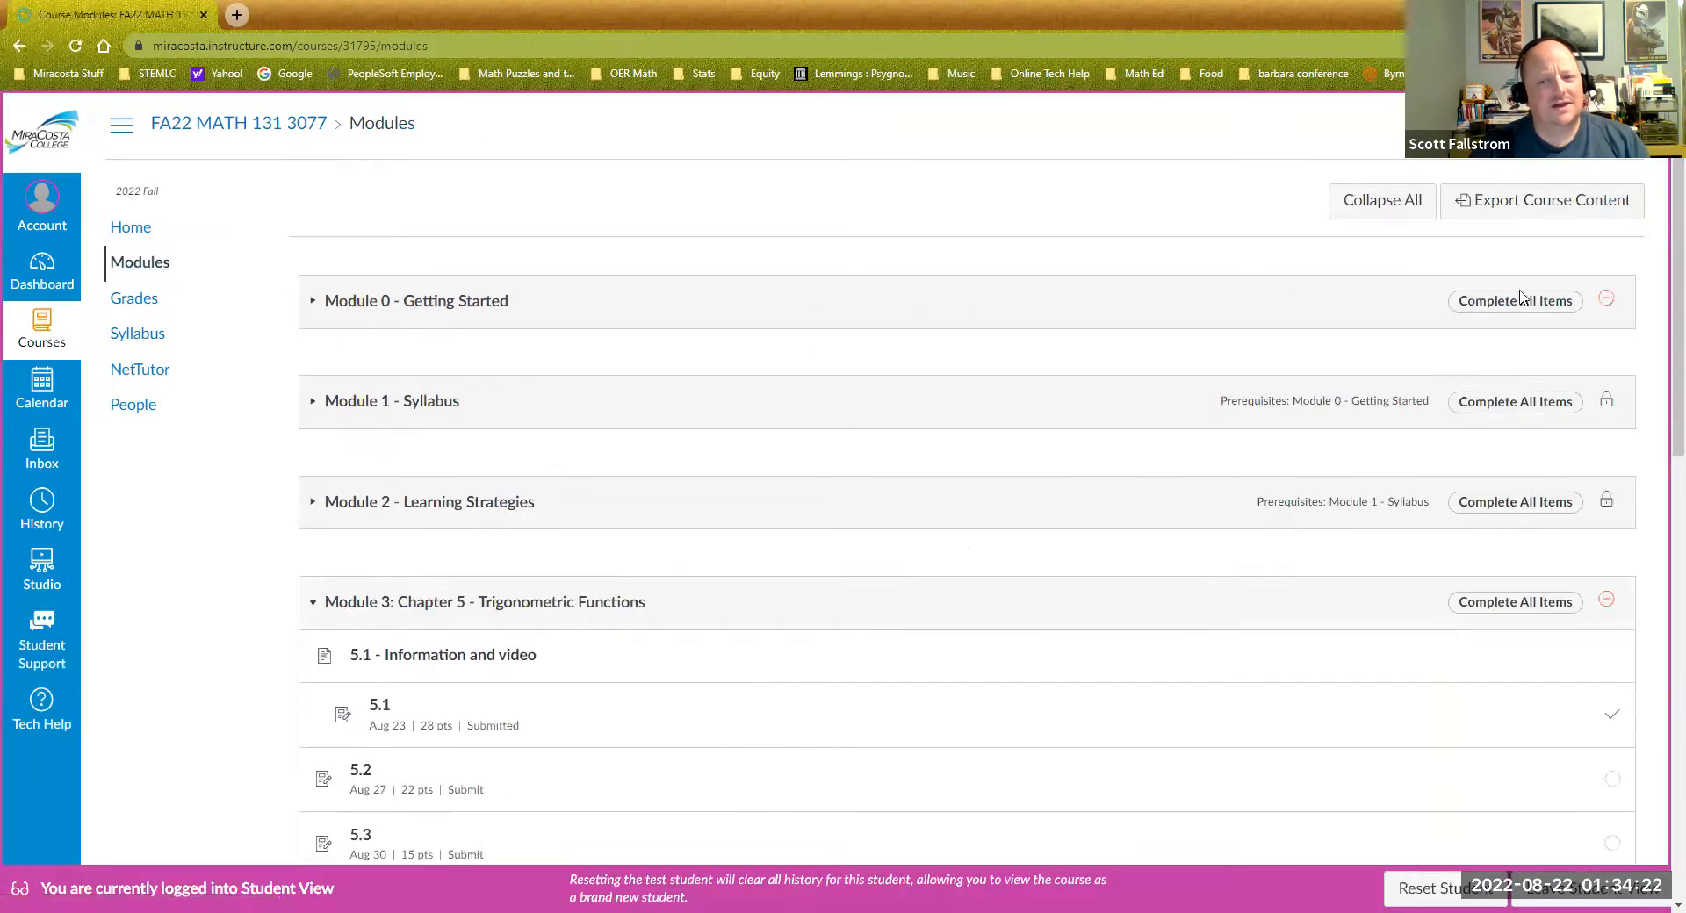
scroll(1660, 303, "down", 5)
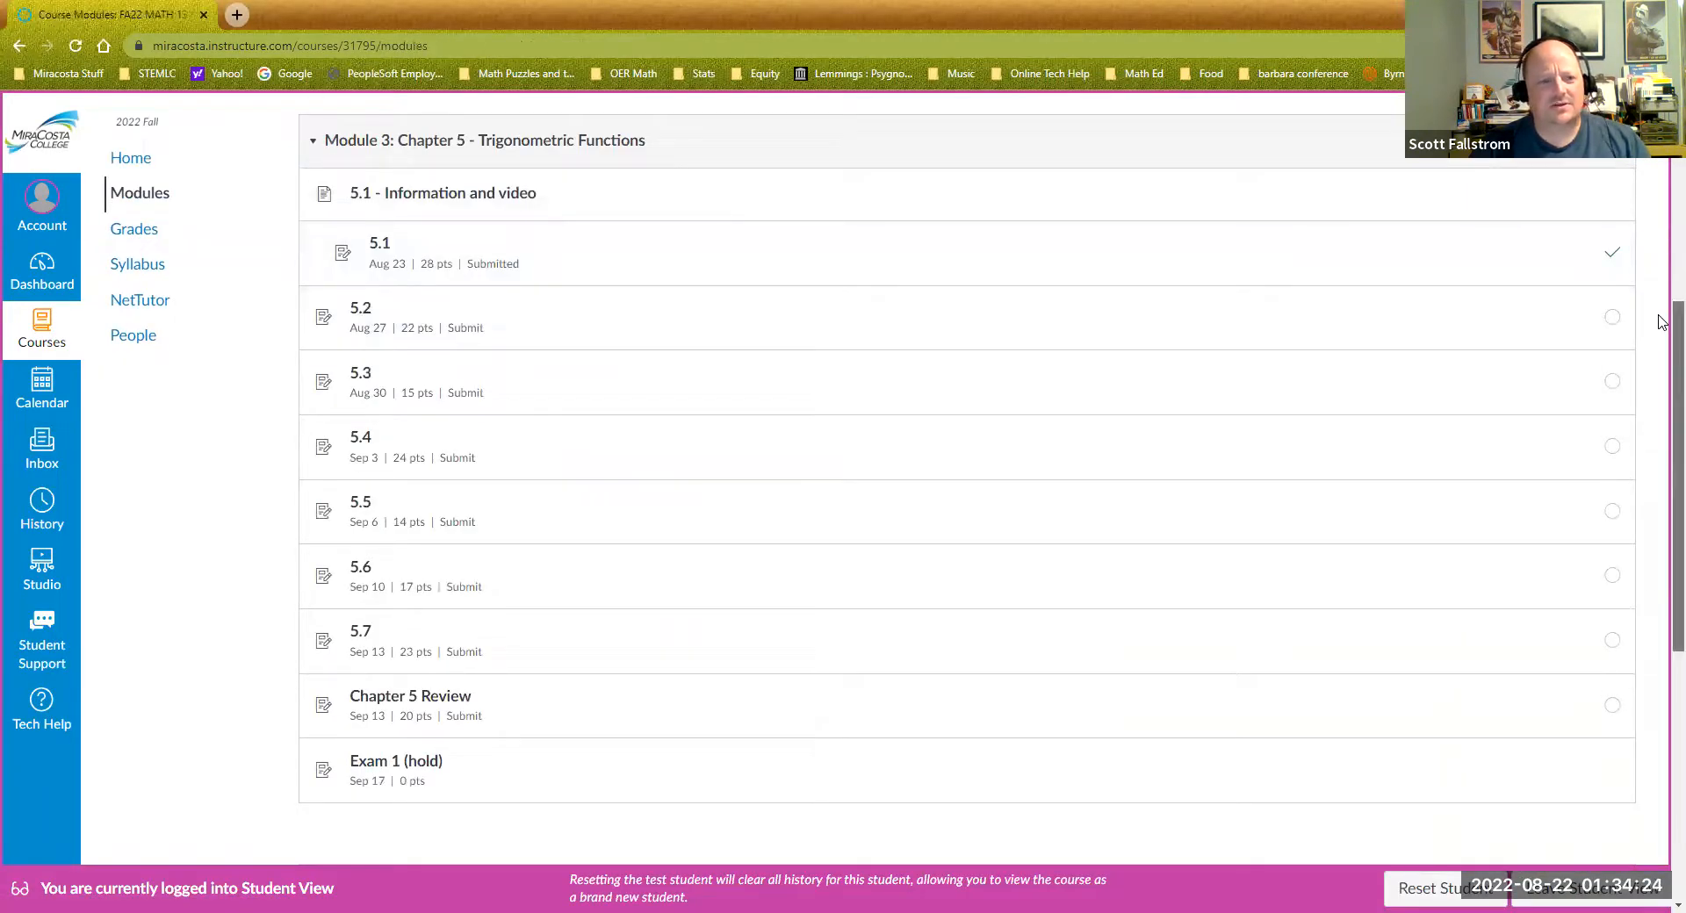
scroll(1659, 320, "up", 3)
scroll(1659, 527, "down", 8)
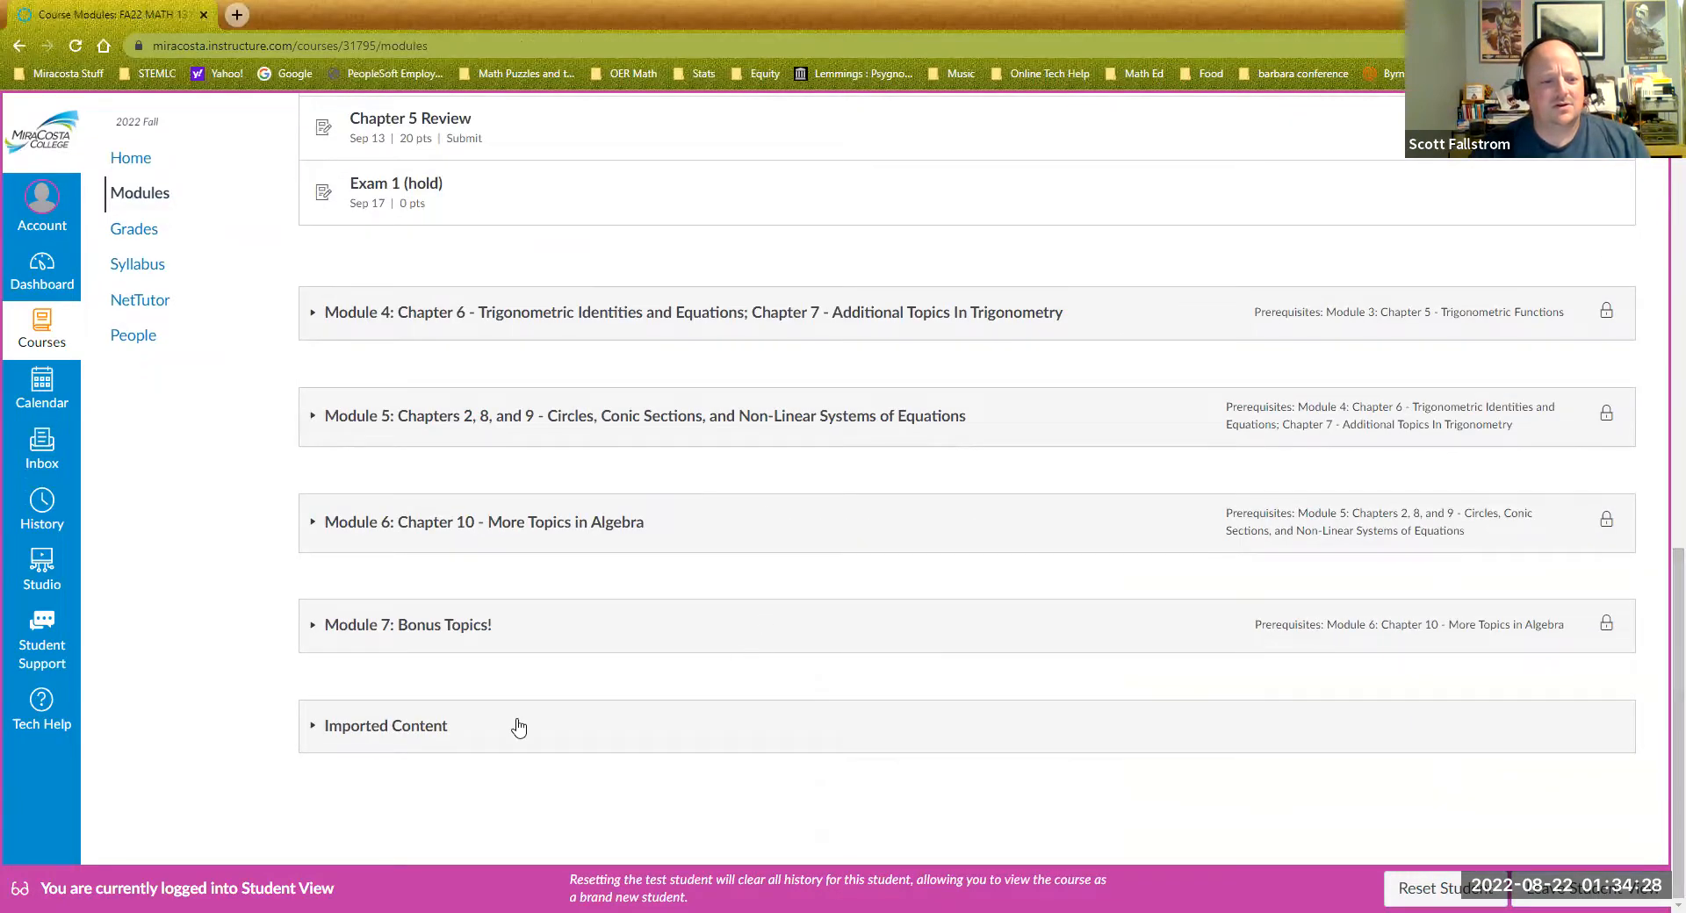
- Expand the Imported Content module and open its eBook item
left_click(392, 726)
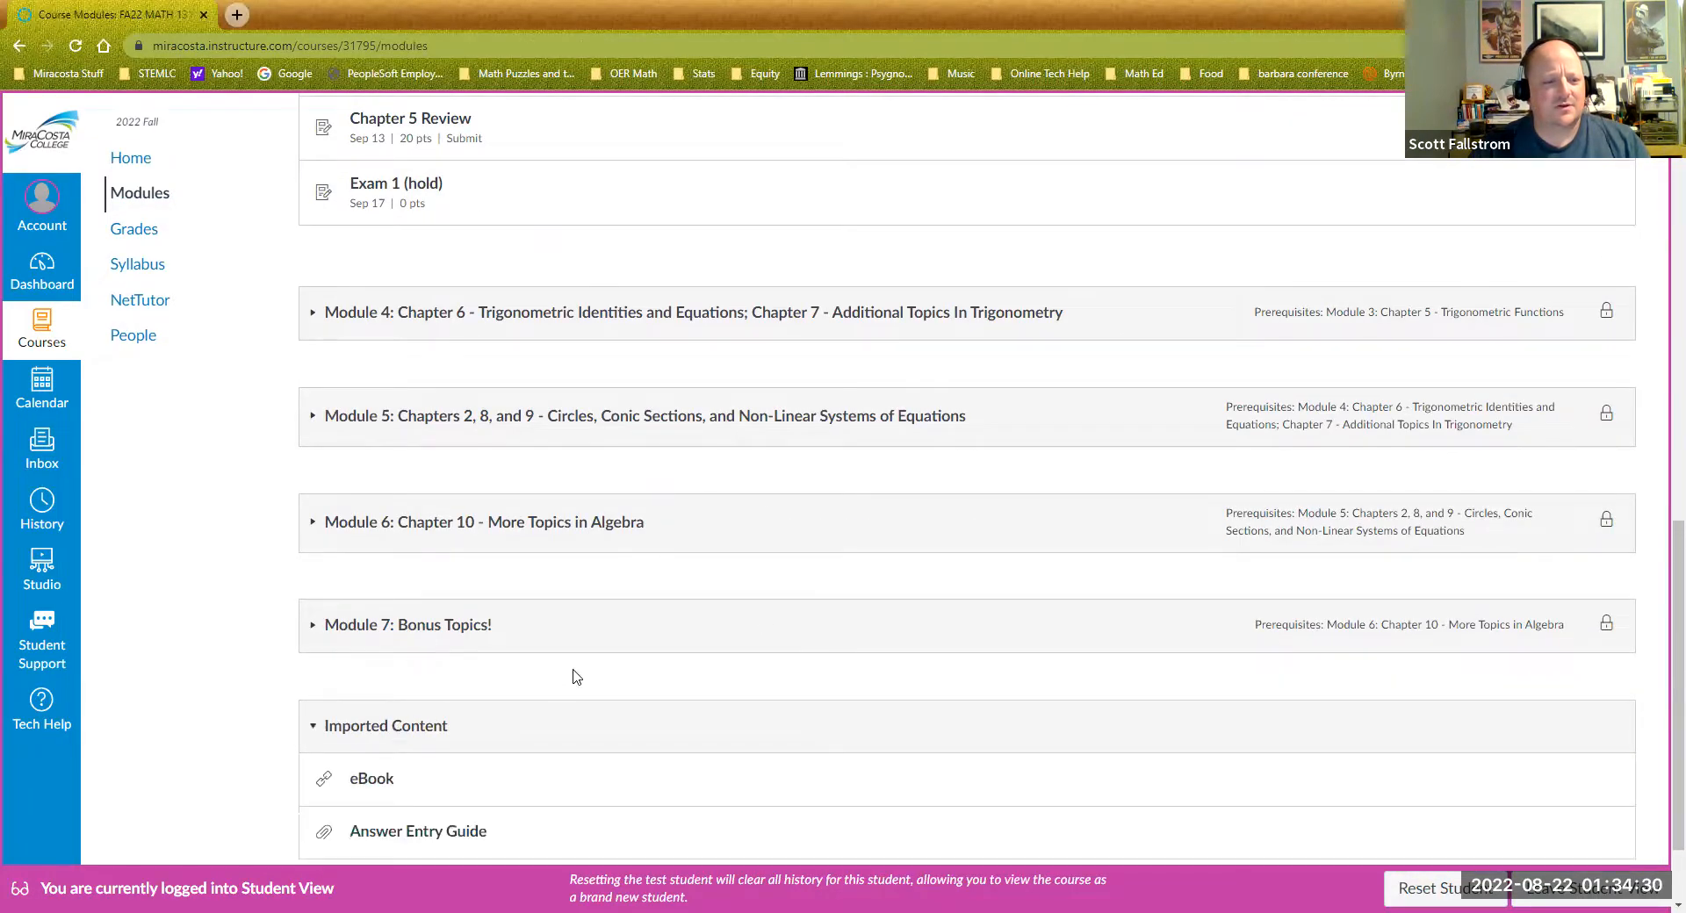
scroll(576, 672, "down", 2)
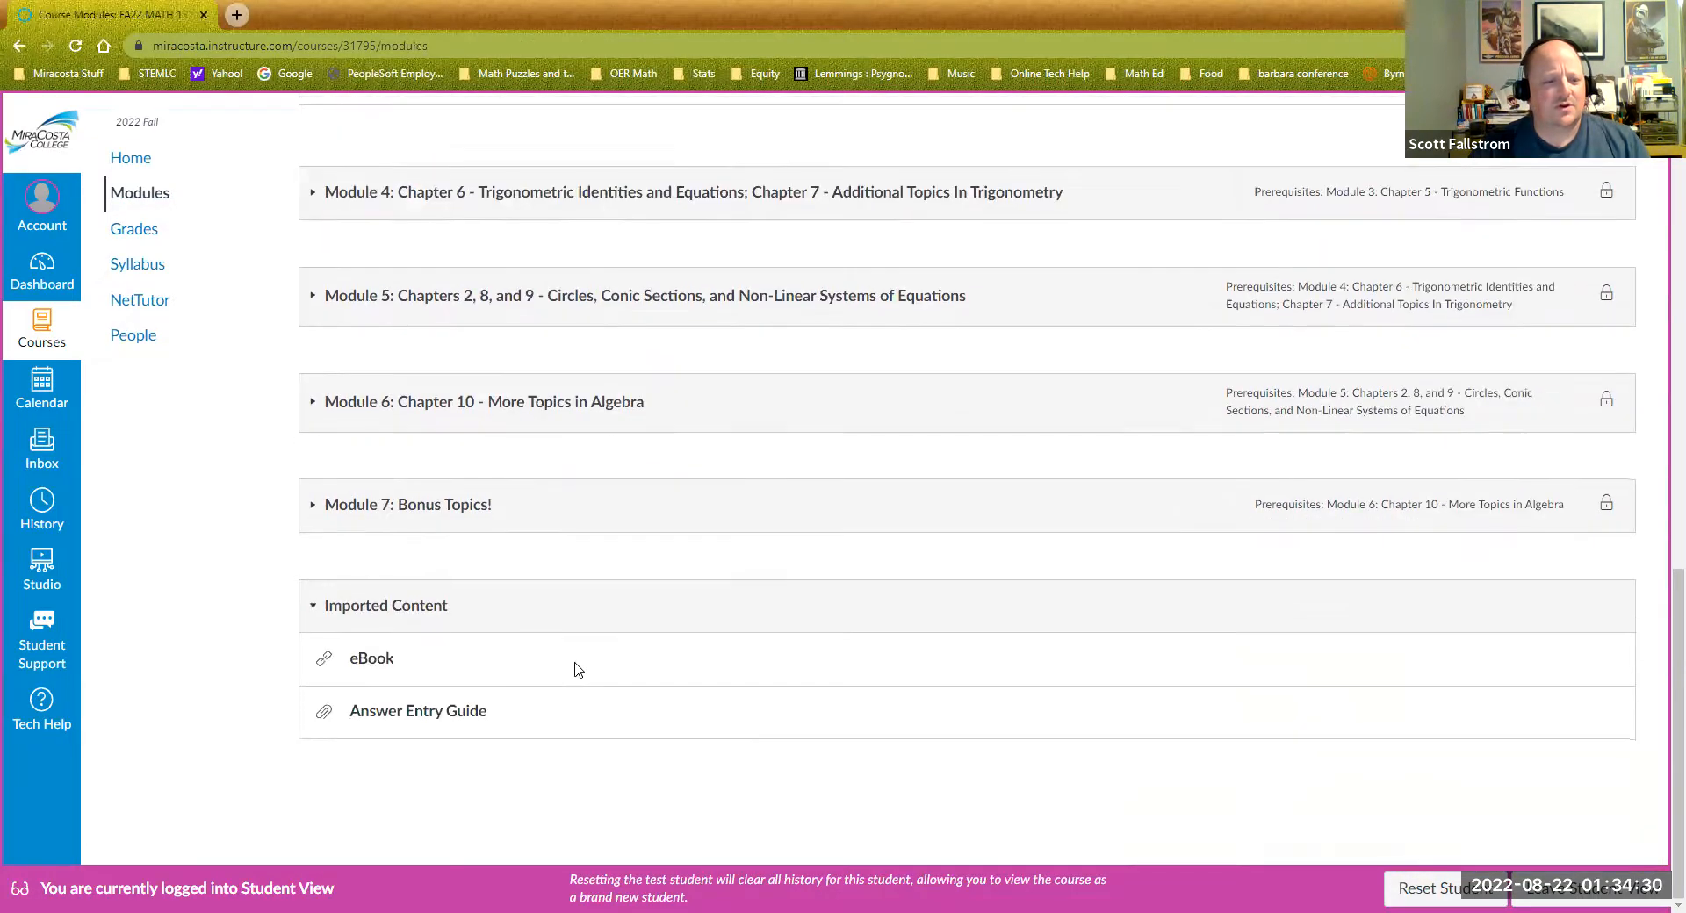
left_click(371, 661)
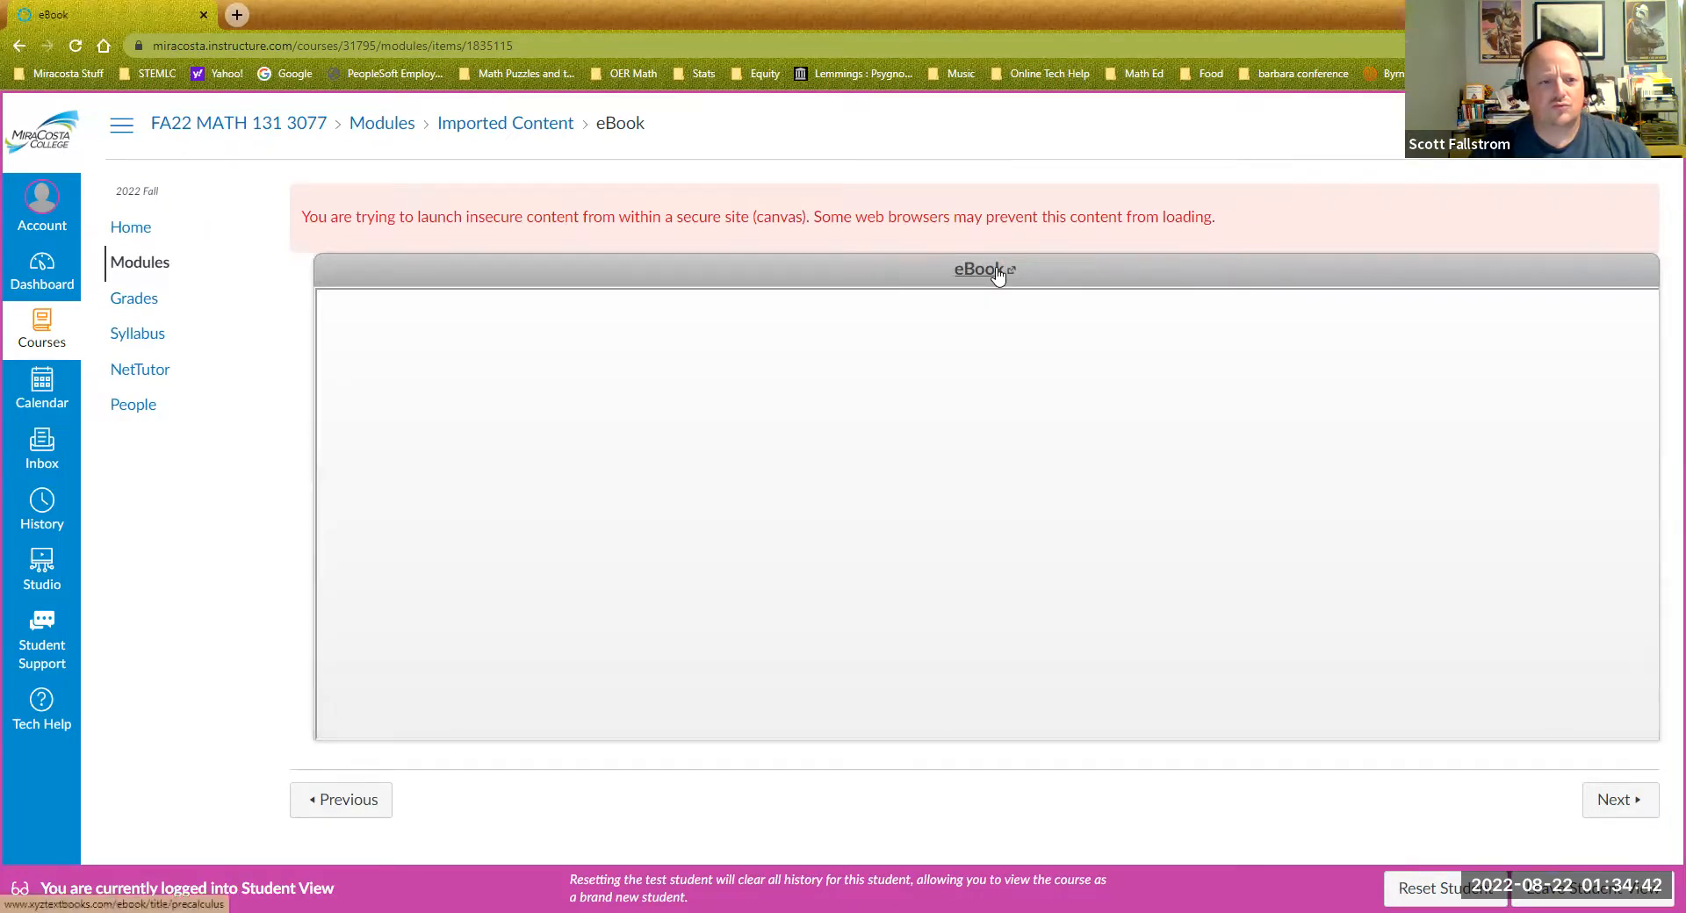
- Launch the eBook in its own tab and try to open section 5.1, Angles and Their Measure, from the contents
left_click(979, 269)
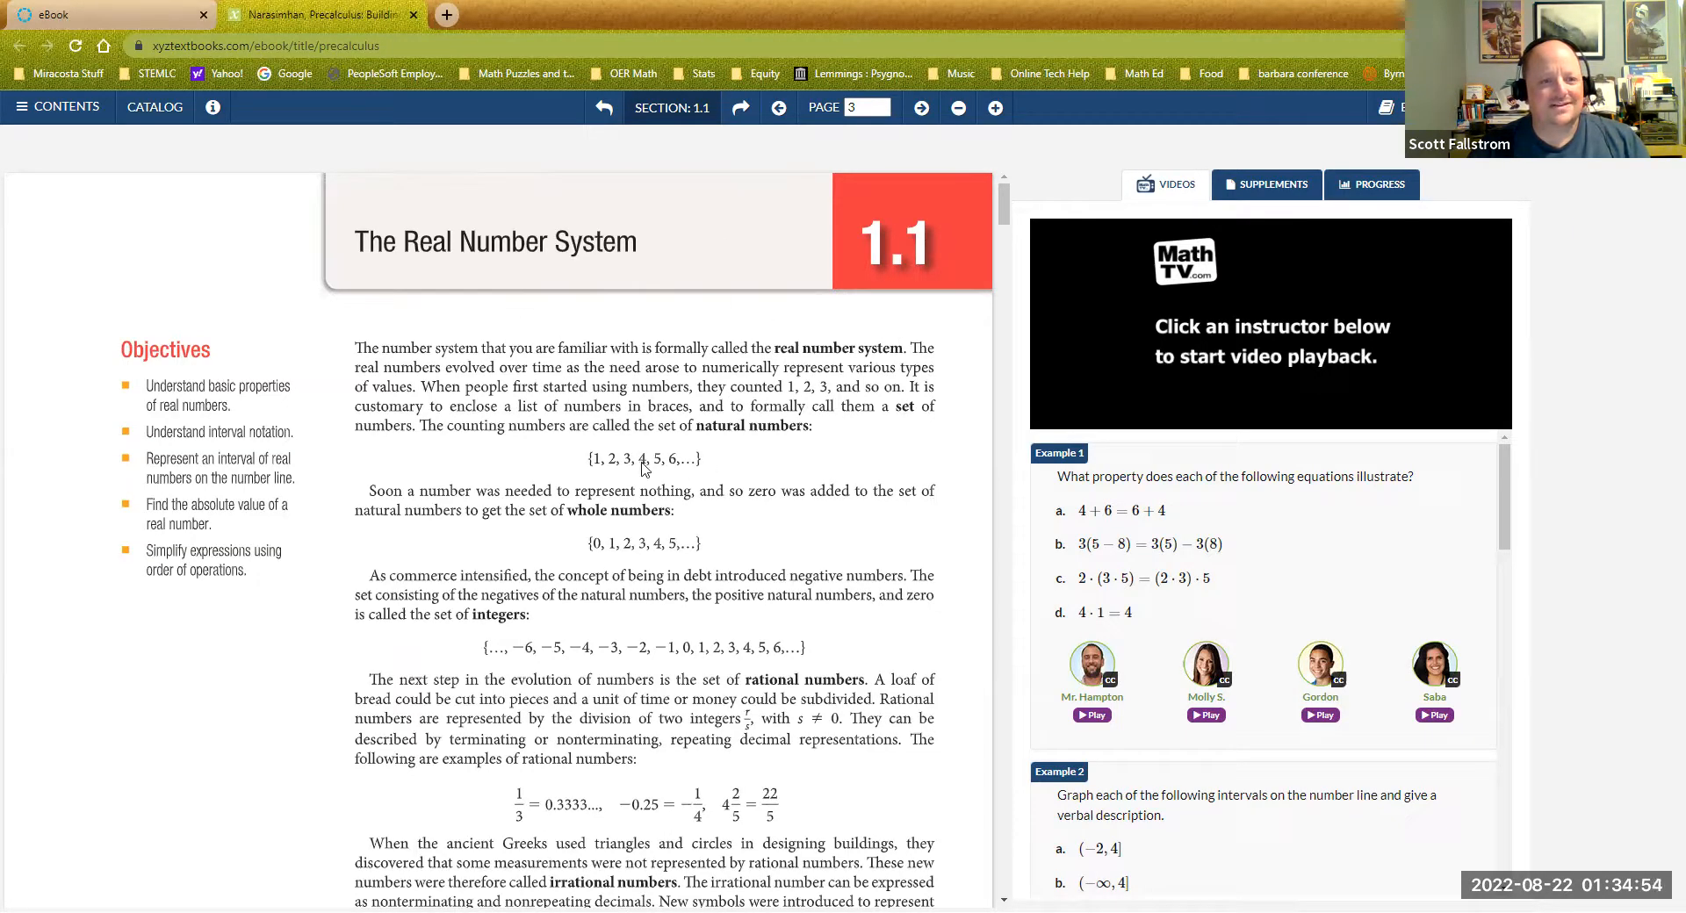
left_click(22, 113)
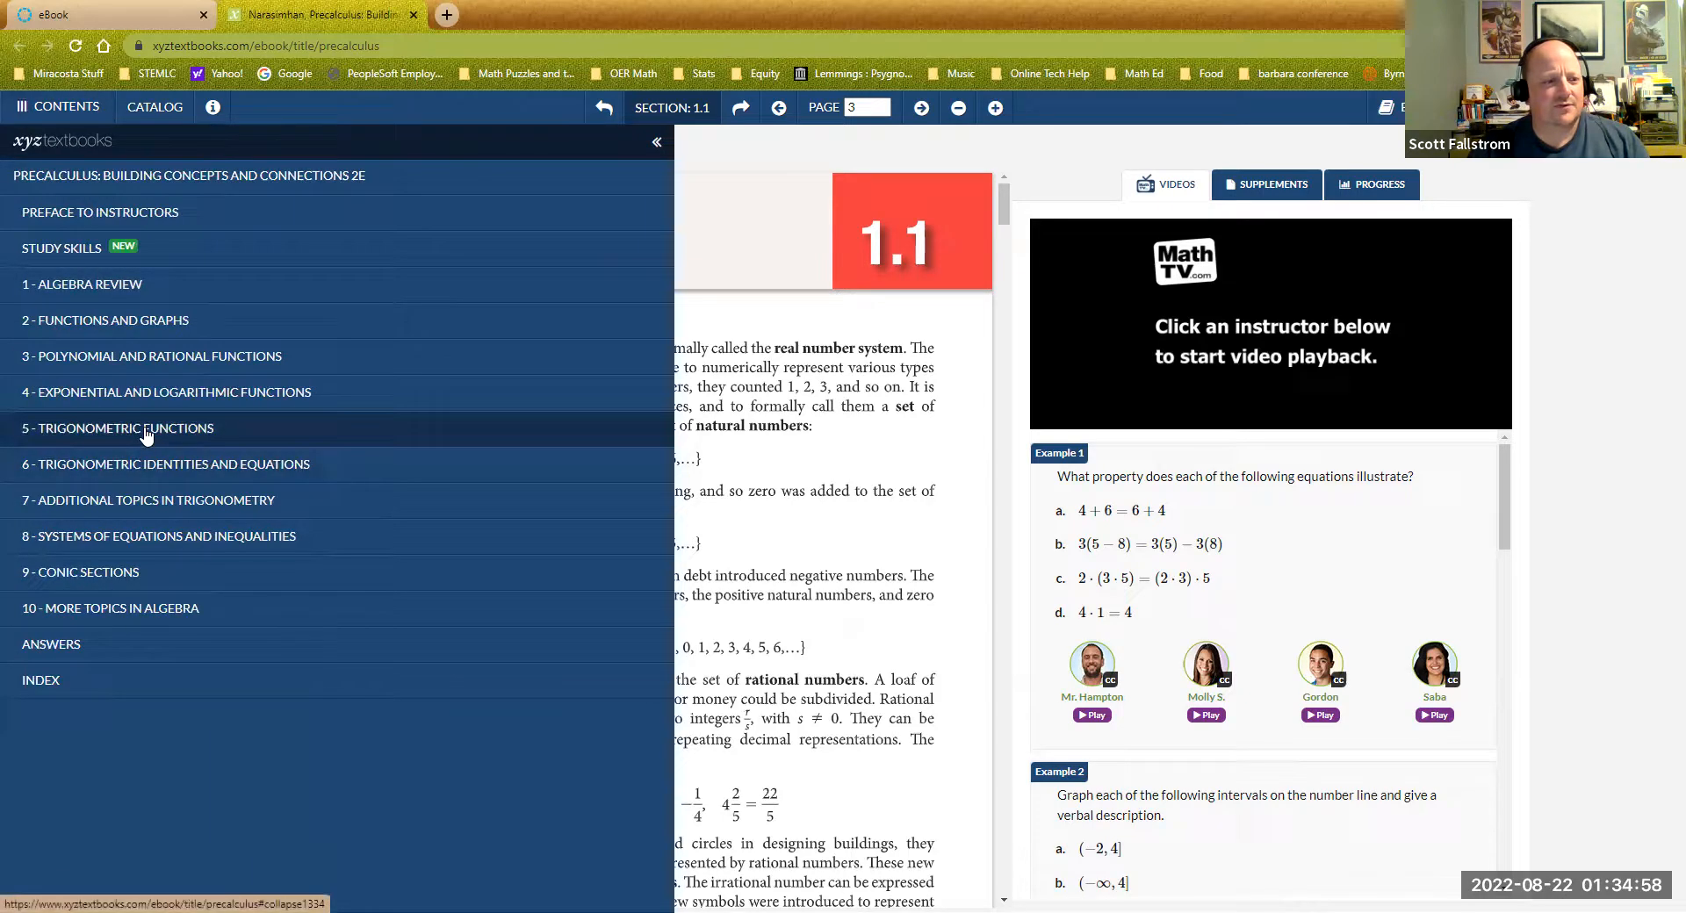
left_click(145, 430)
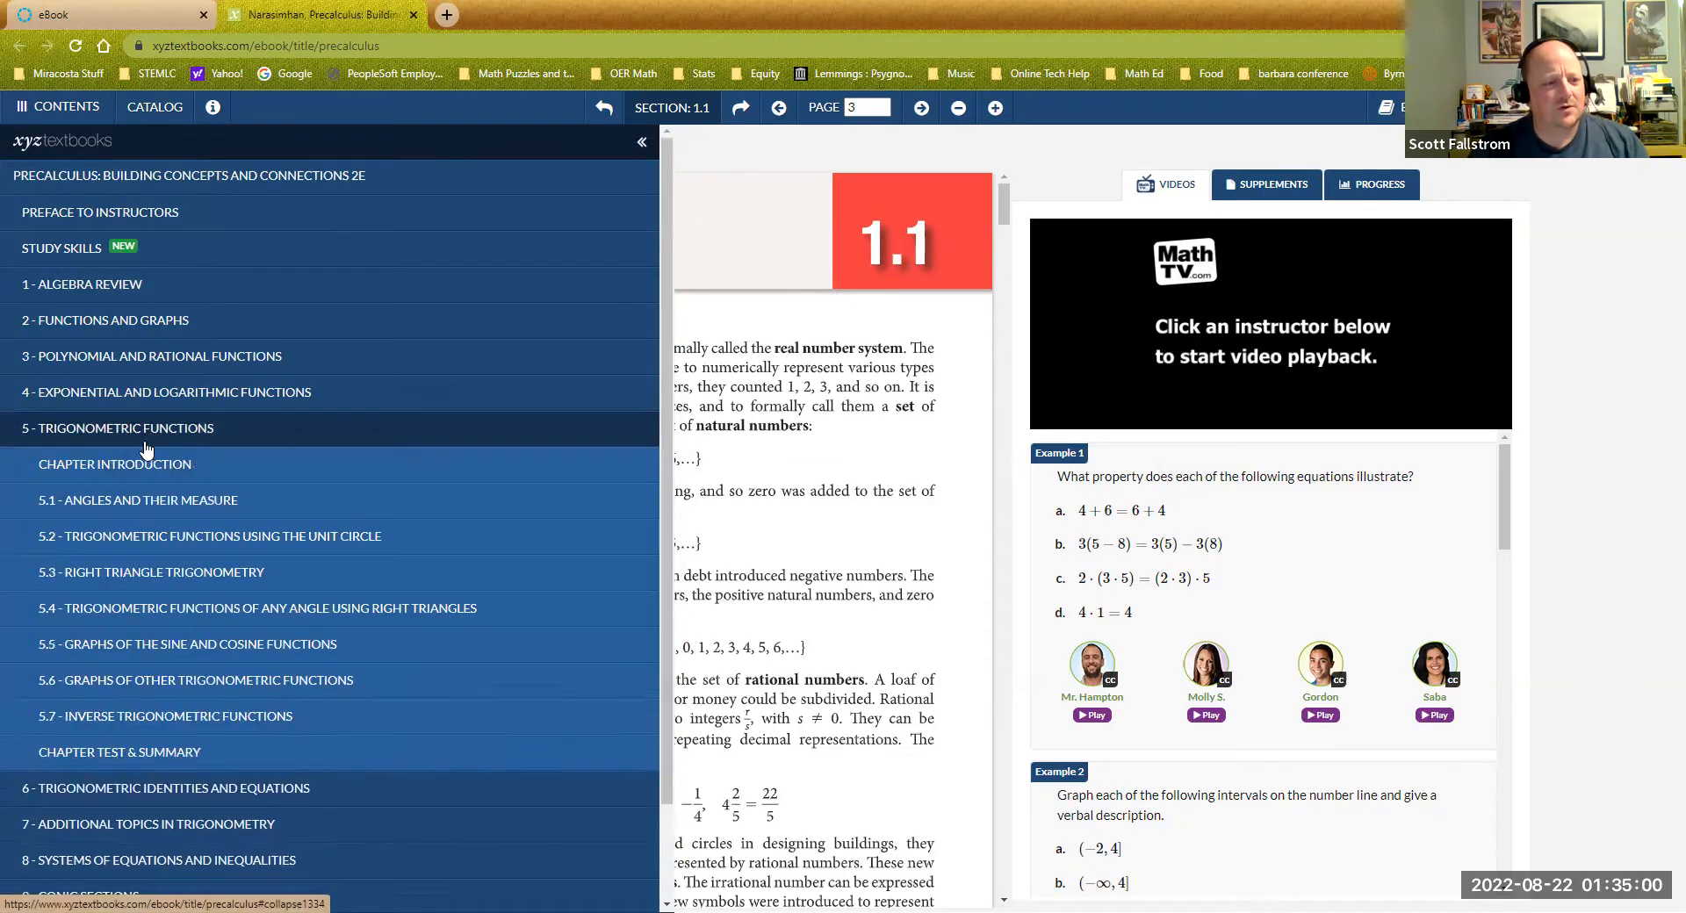
left_click(157, 501)
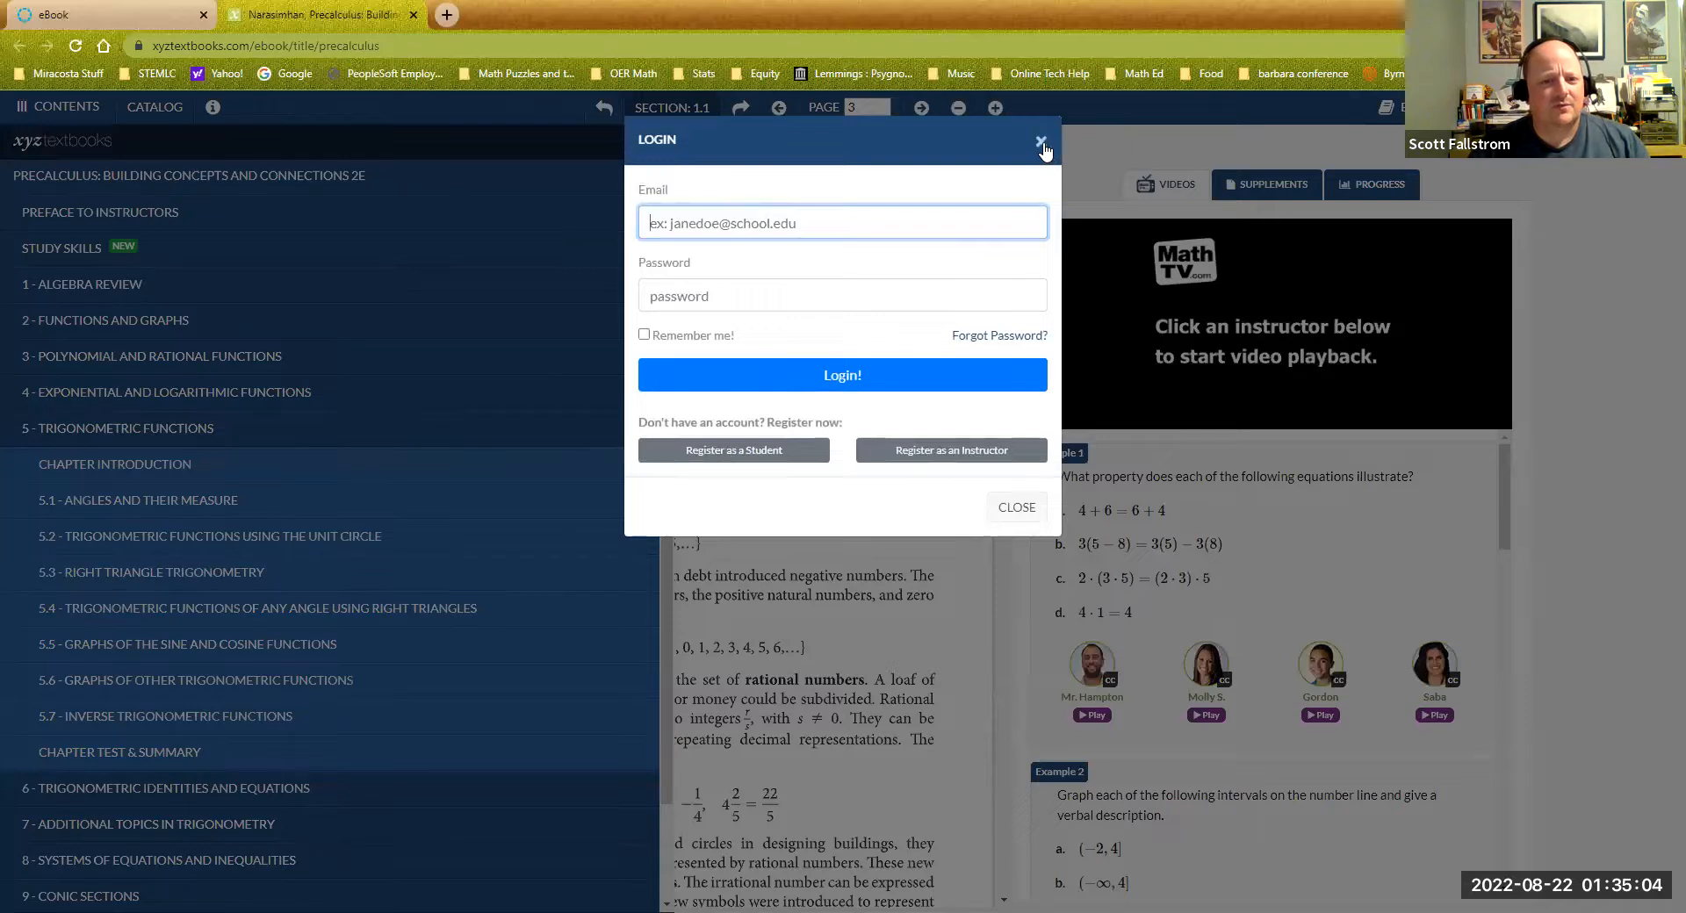
left_click(1041, 142)
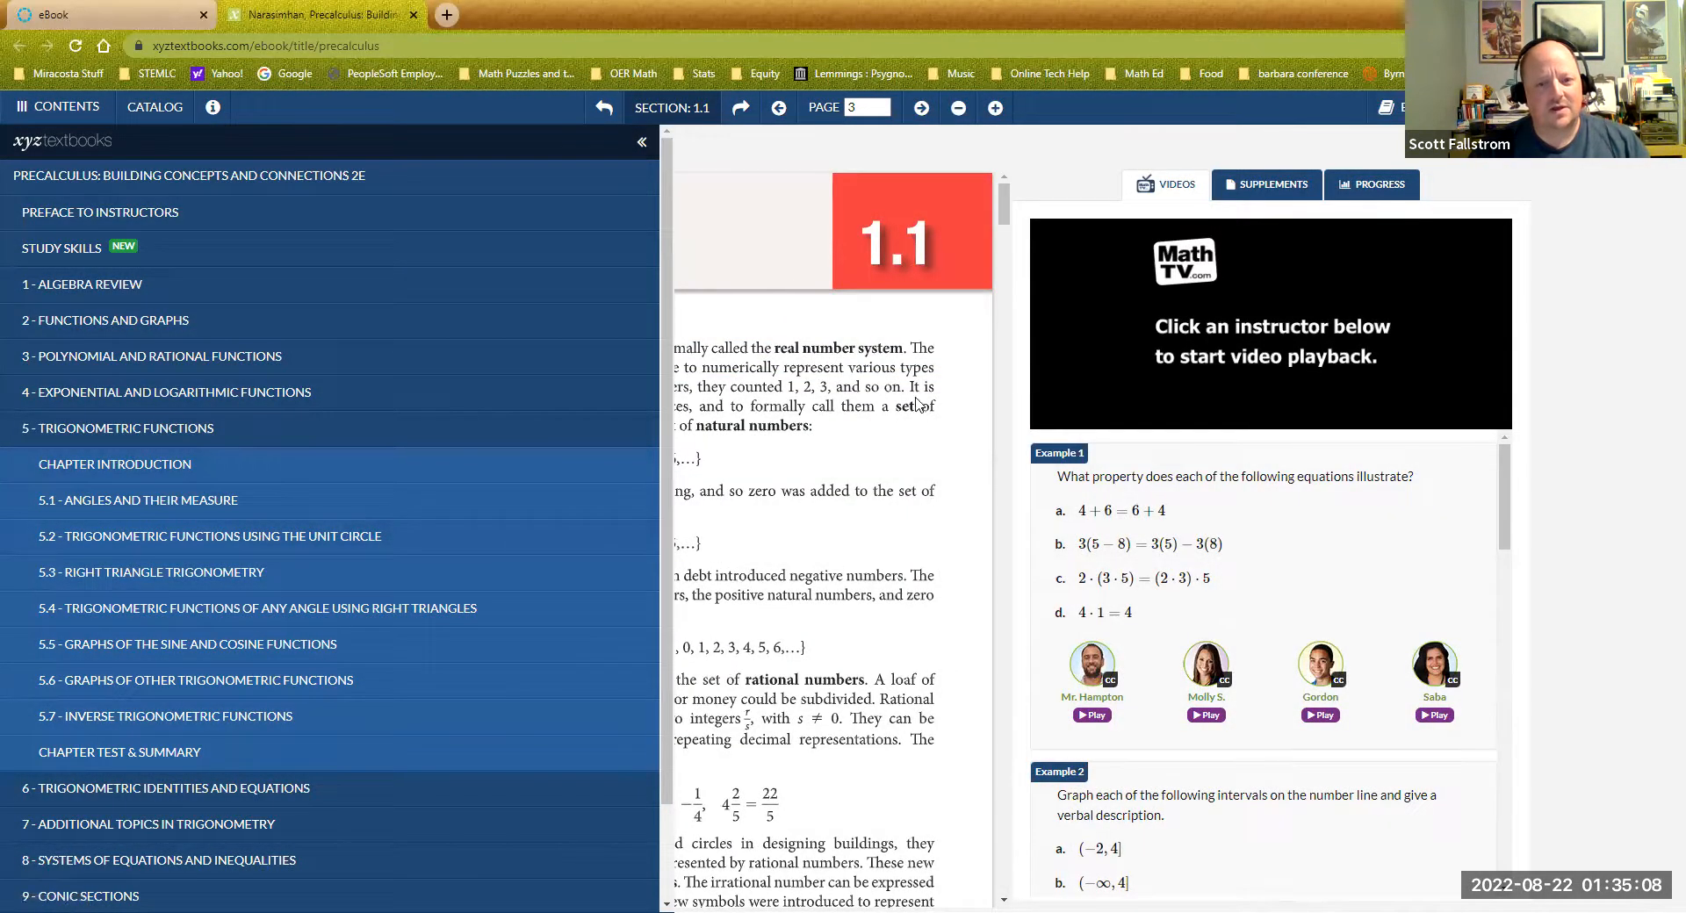
left_click(776, 226)
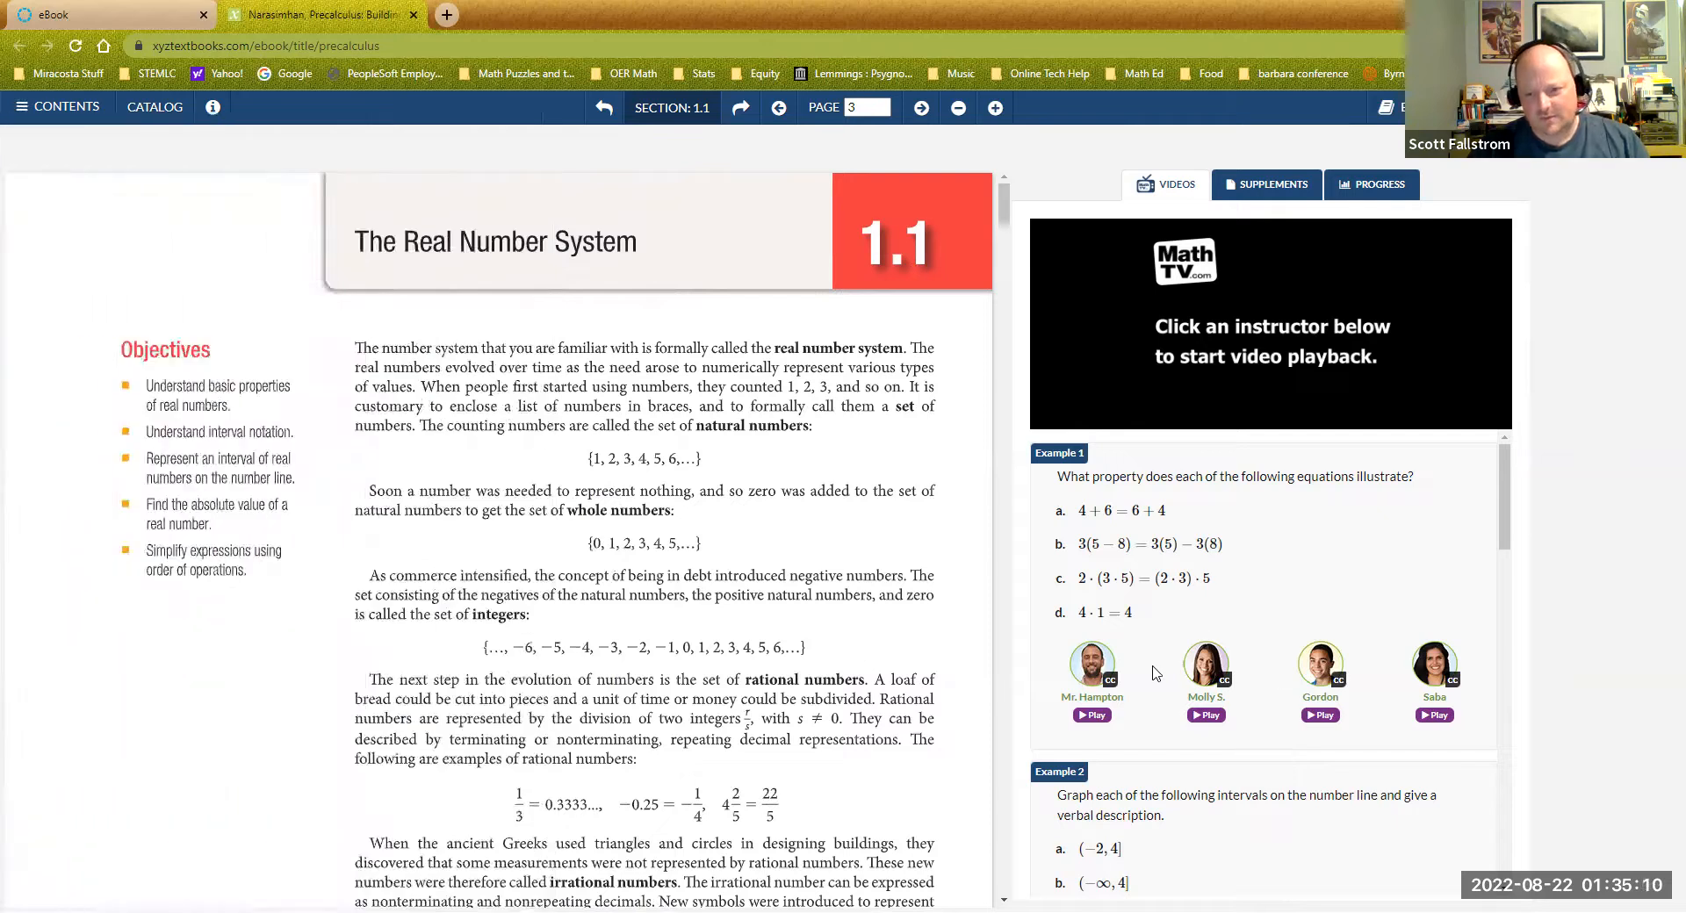
- Look through section 1.1, The Real Number System, from its opening page to Example 6 on page 8
scroll(777, 571, "down", 3)
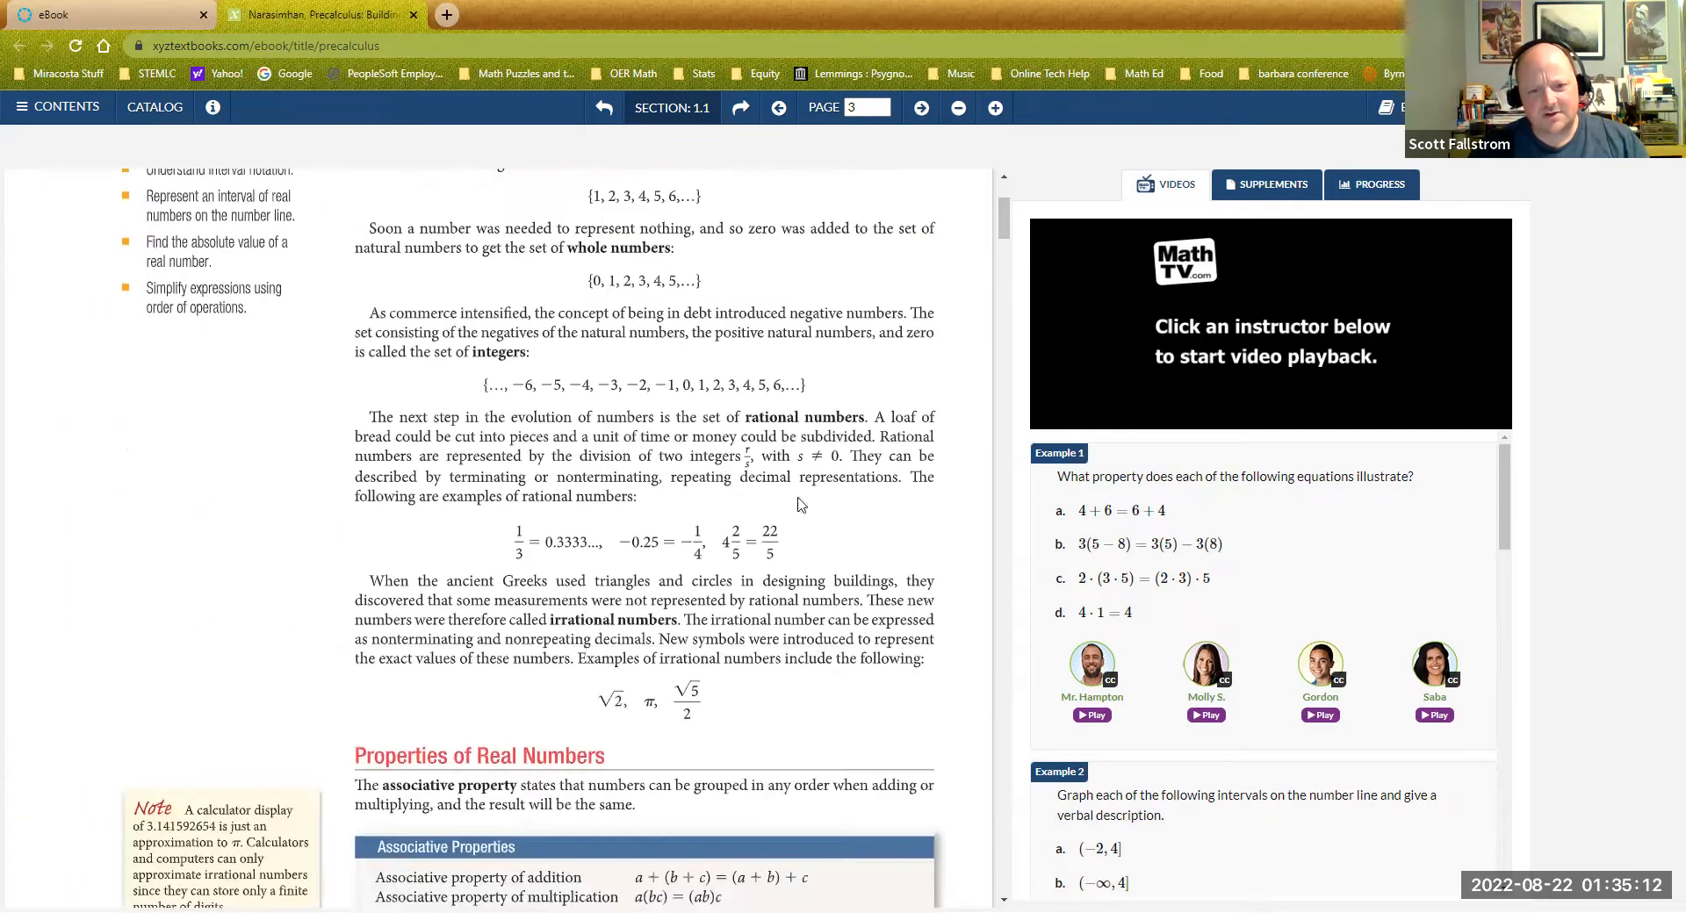
scroll(647, 630, "down", 10)
scroll(647, 631, "down", 6)
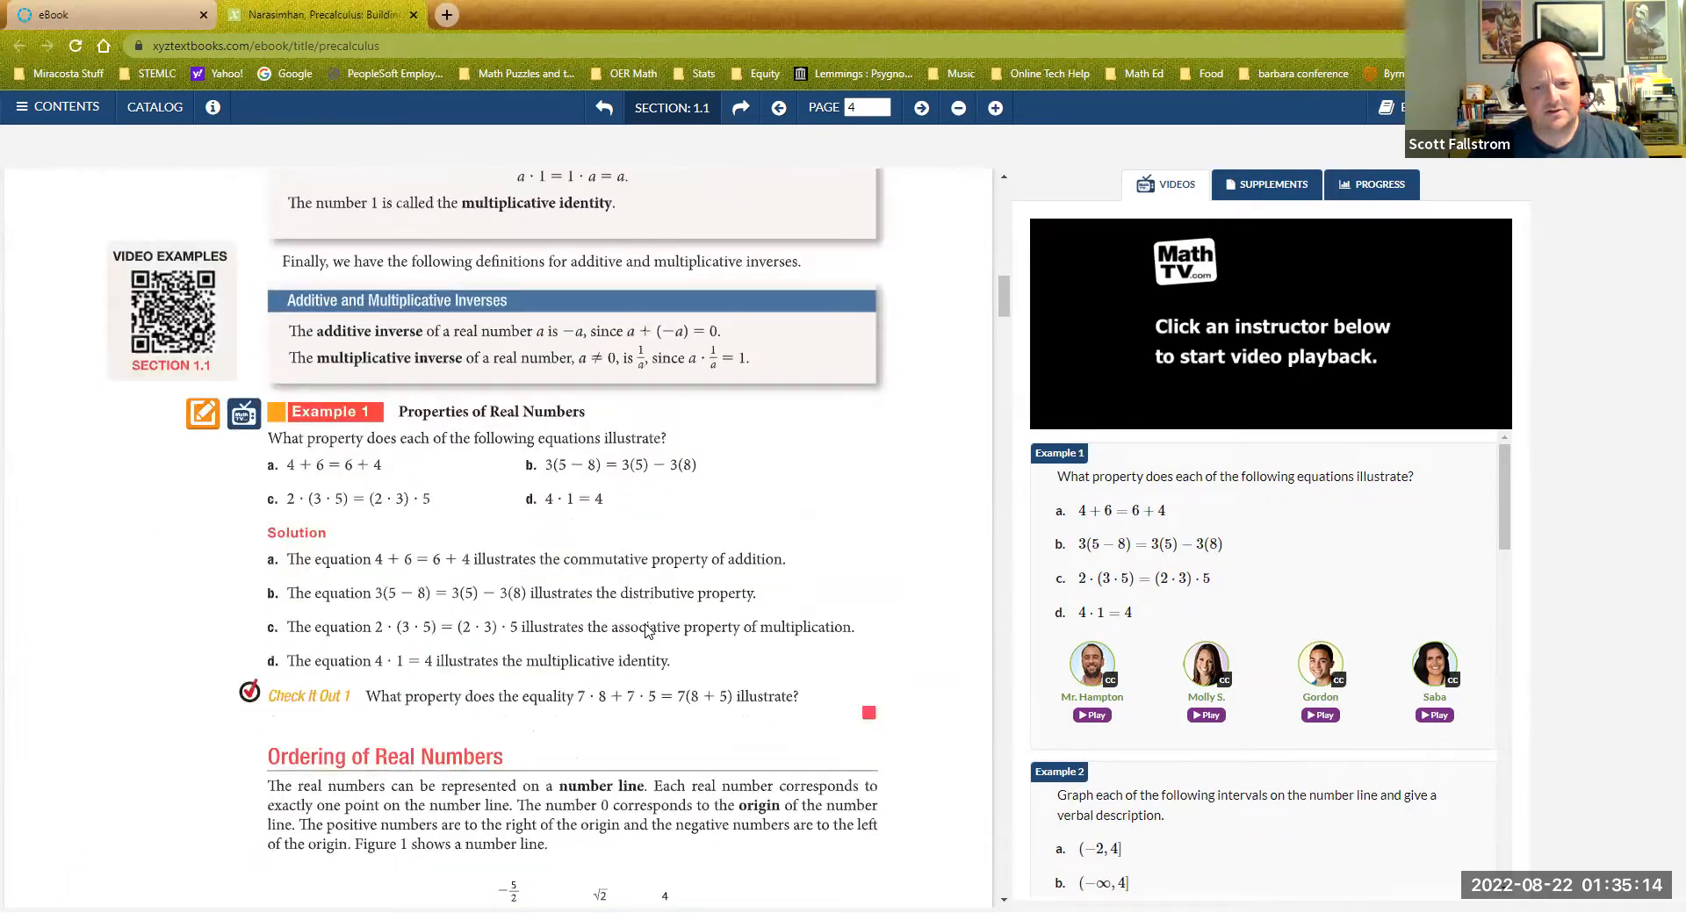
scroll(1202, 584, "down", 3)
scroll(1087, 544, "up", 3)
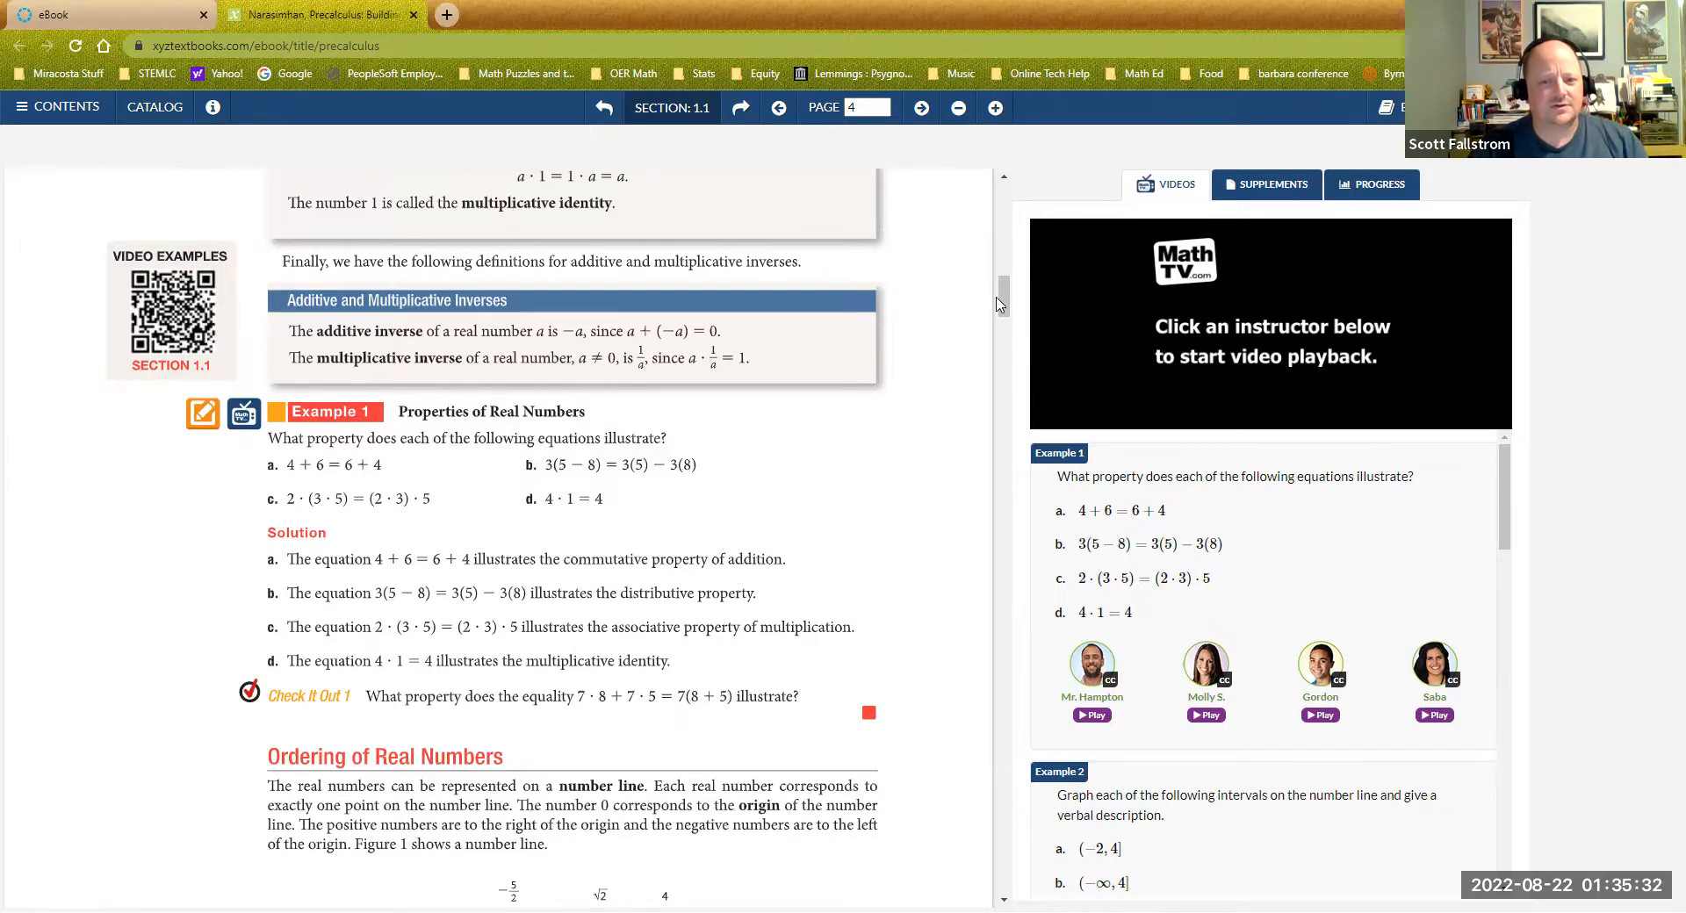
left_click_drag(1004, 303, 1005, 594)
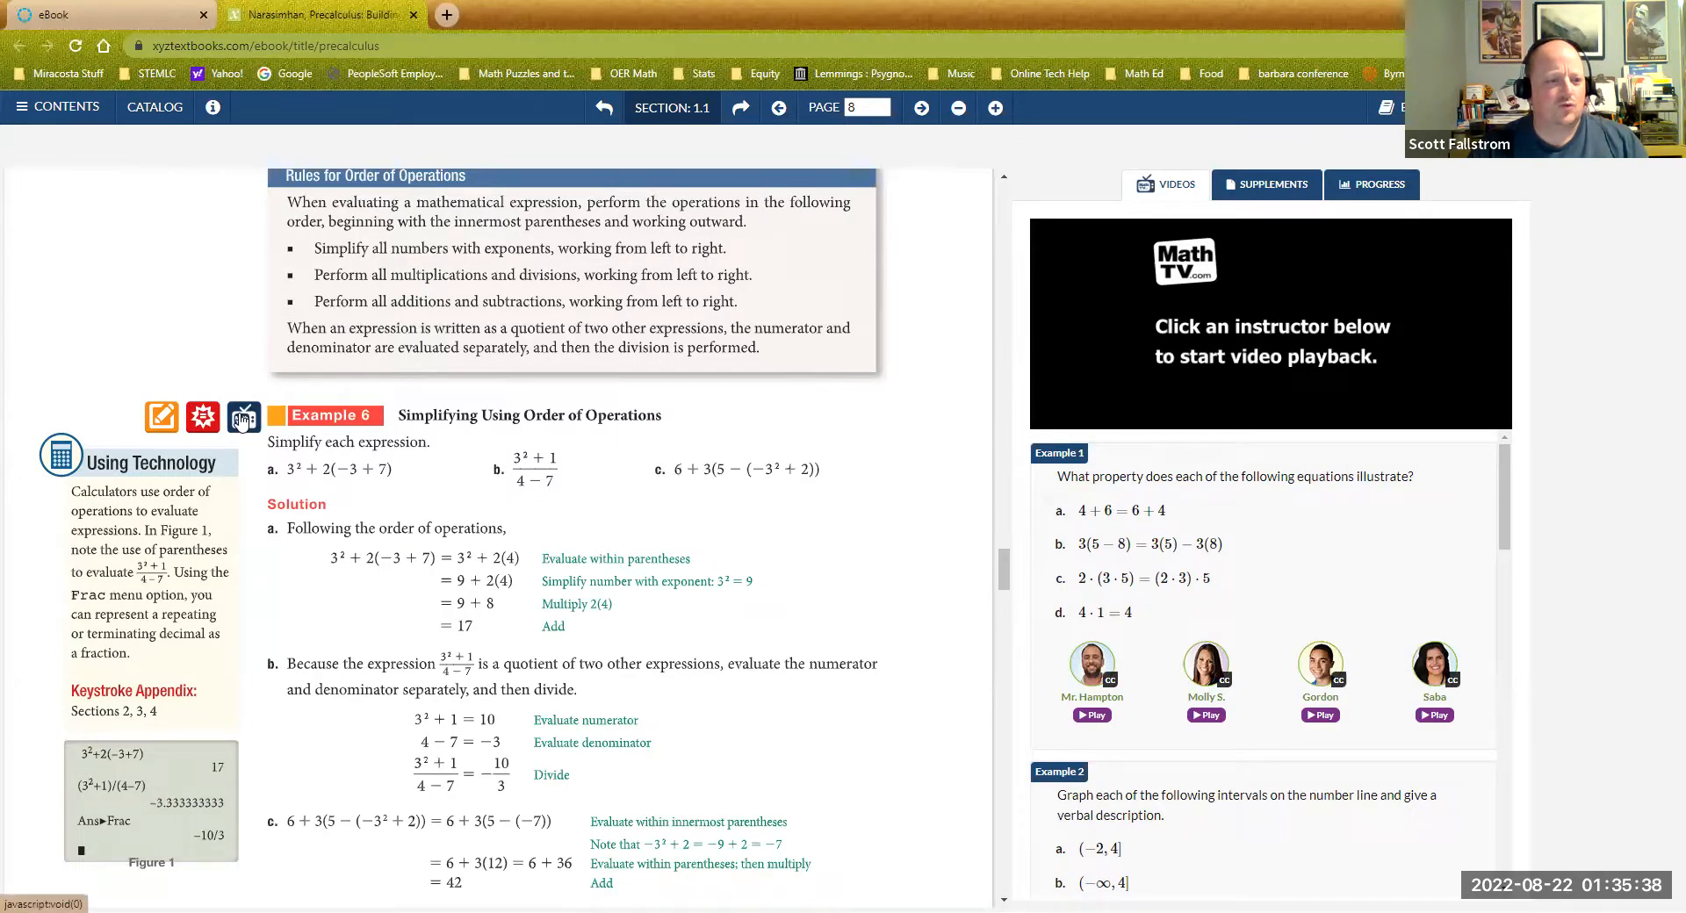
- Play the third instructor's video for Example 6, pause it, and check its closed-caption control
scroll(1218, 595, "down", 5)
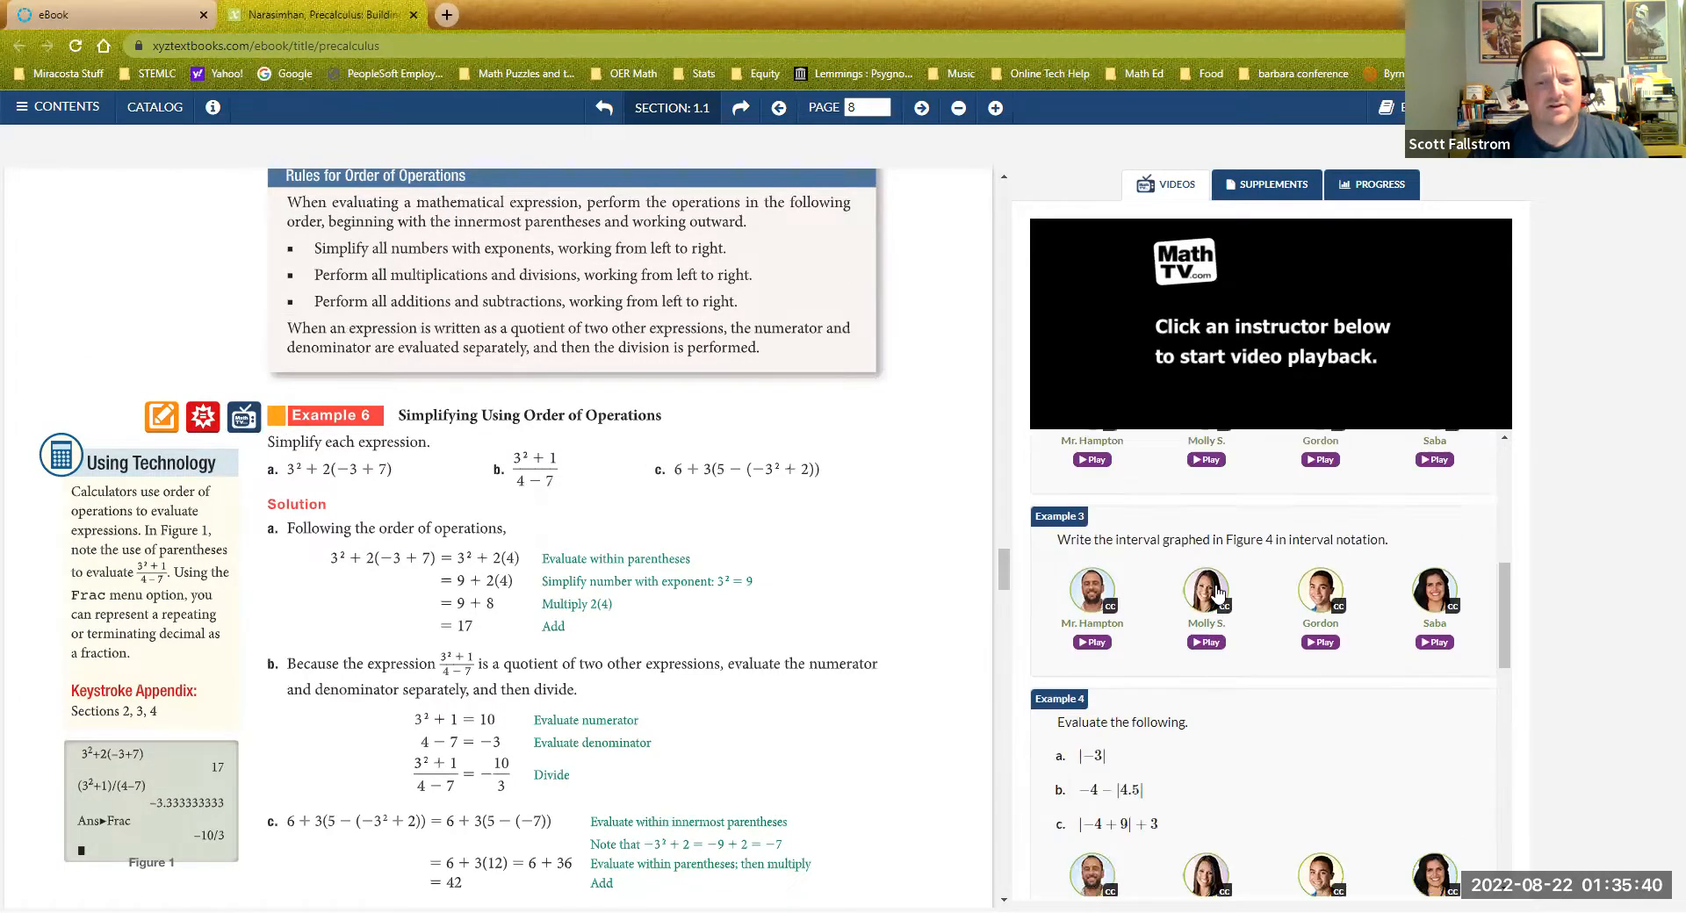
scroll(1218, 595, "down", 6)
scroll(1218, 595, "up", 1)
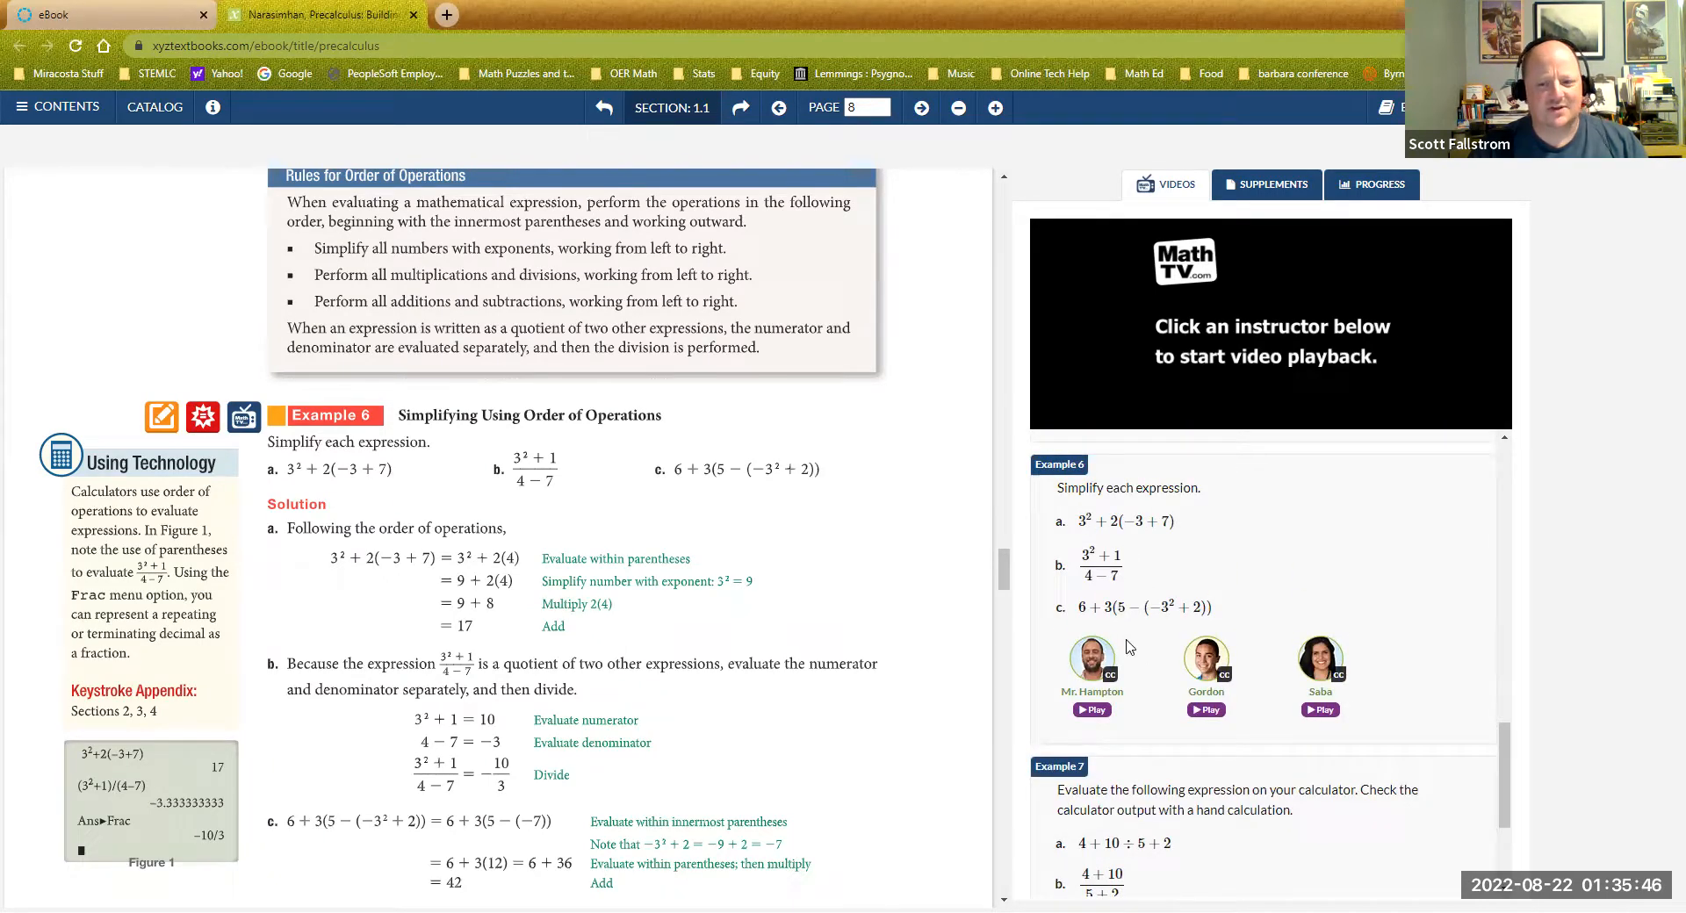
left_click(1324, 664)
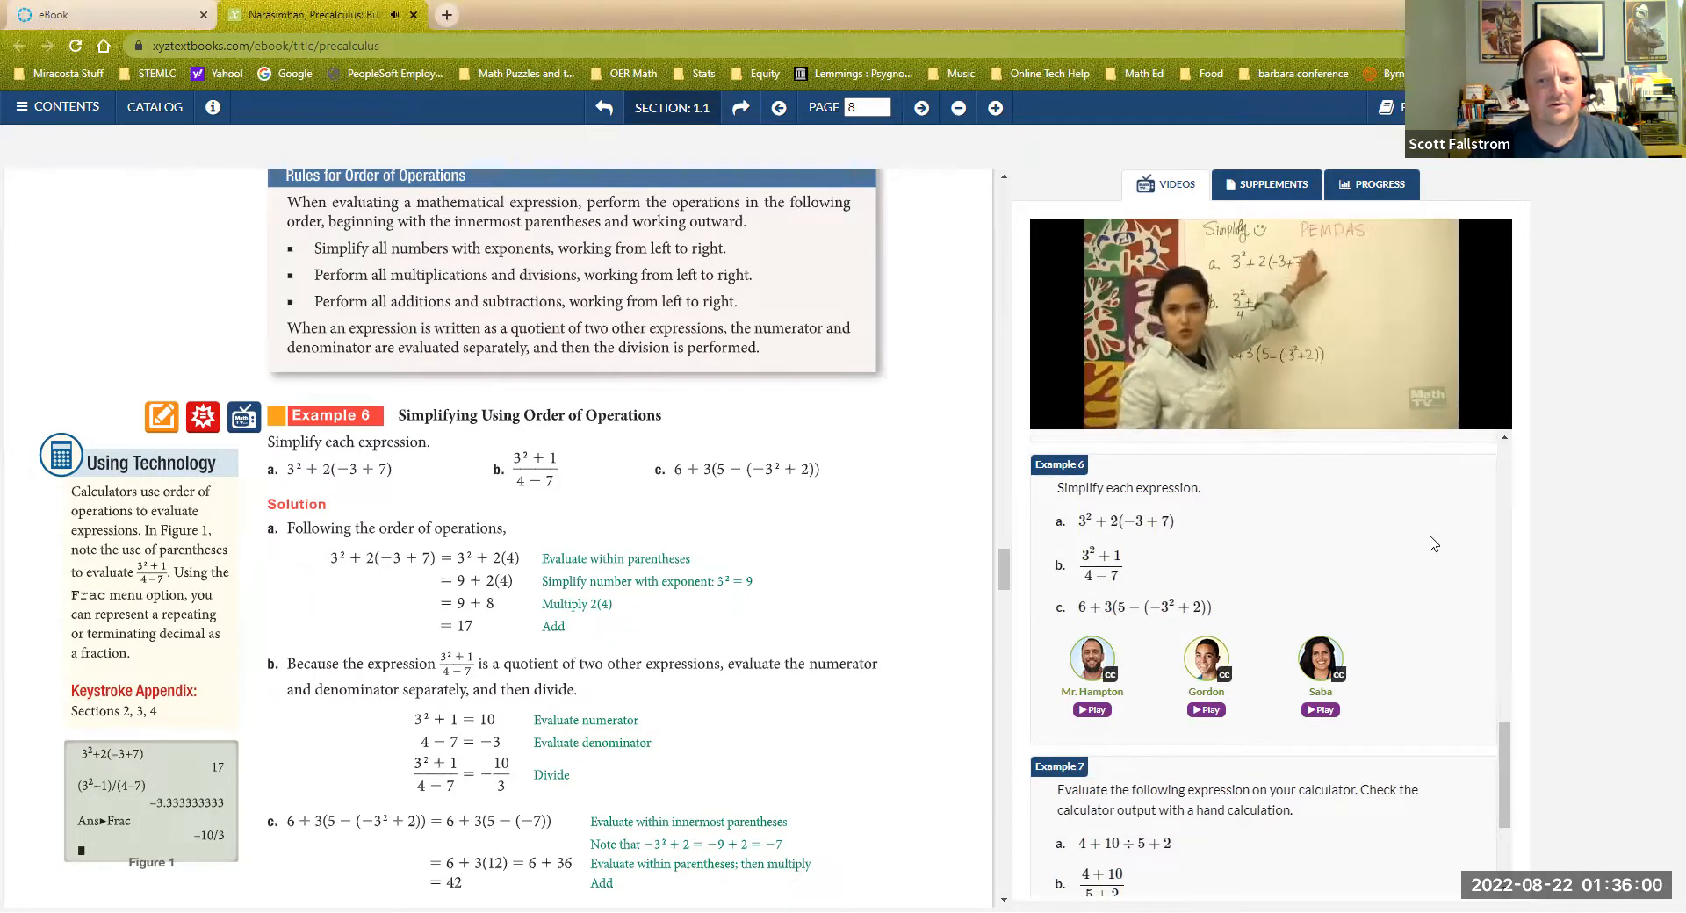
mouse_move(1053, 426)
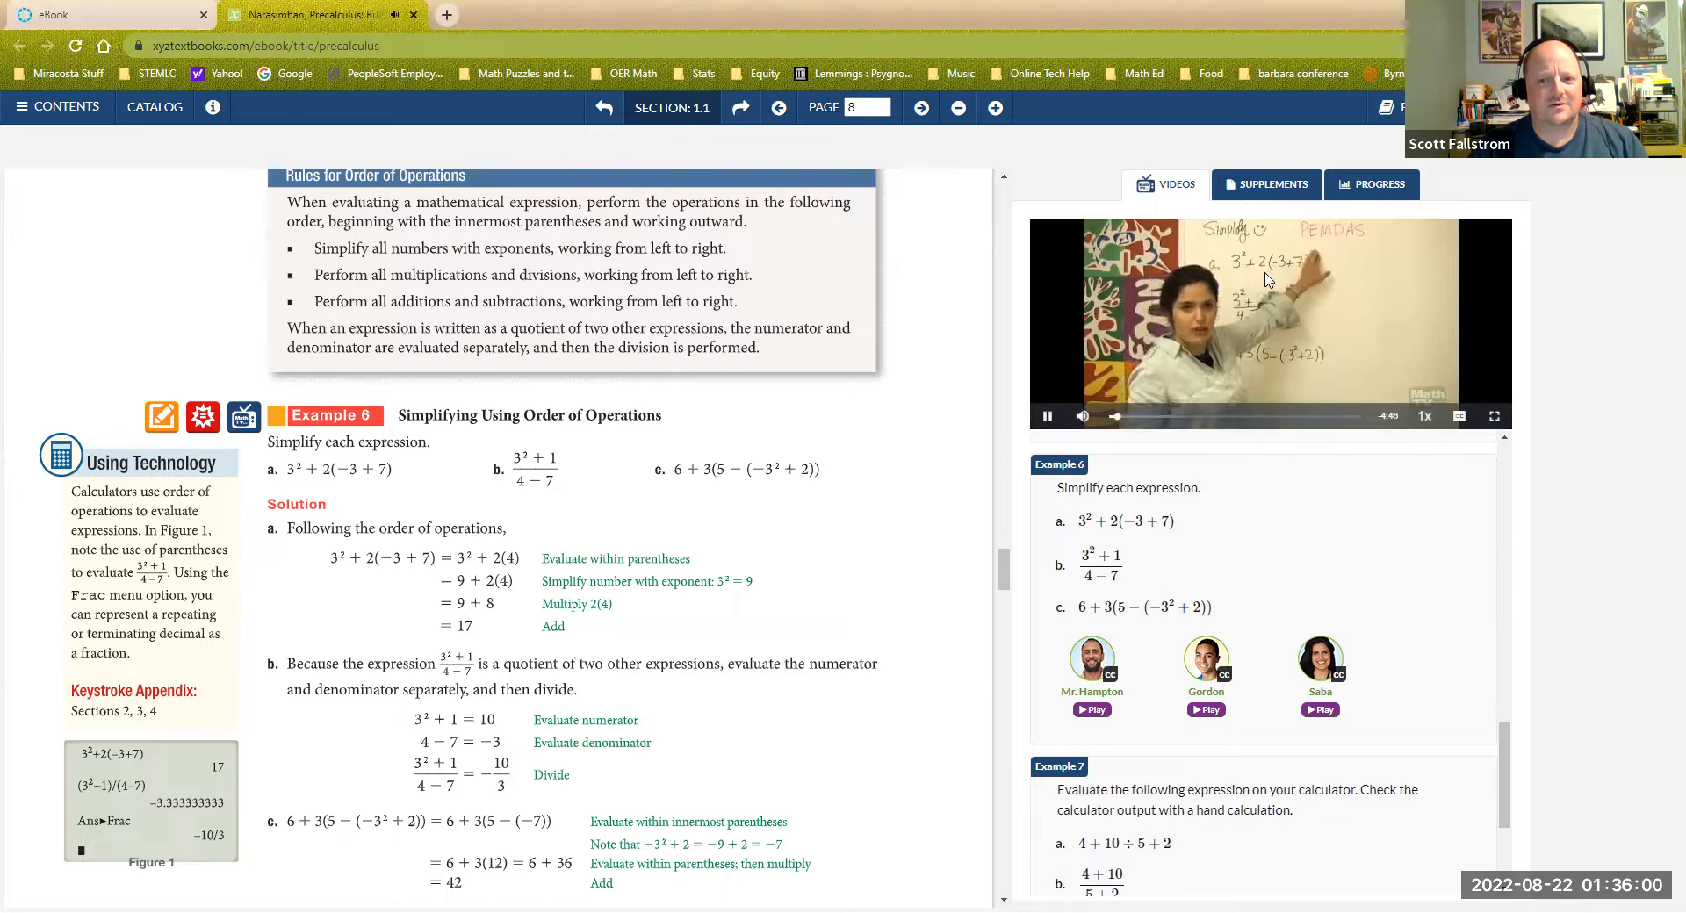
left_click(1049, 420)
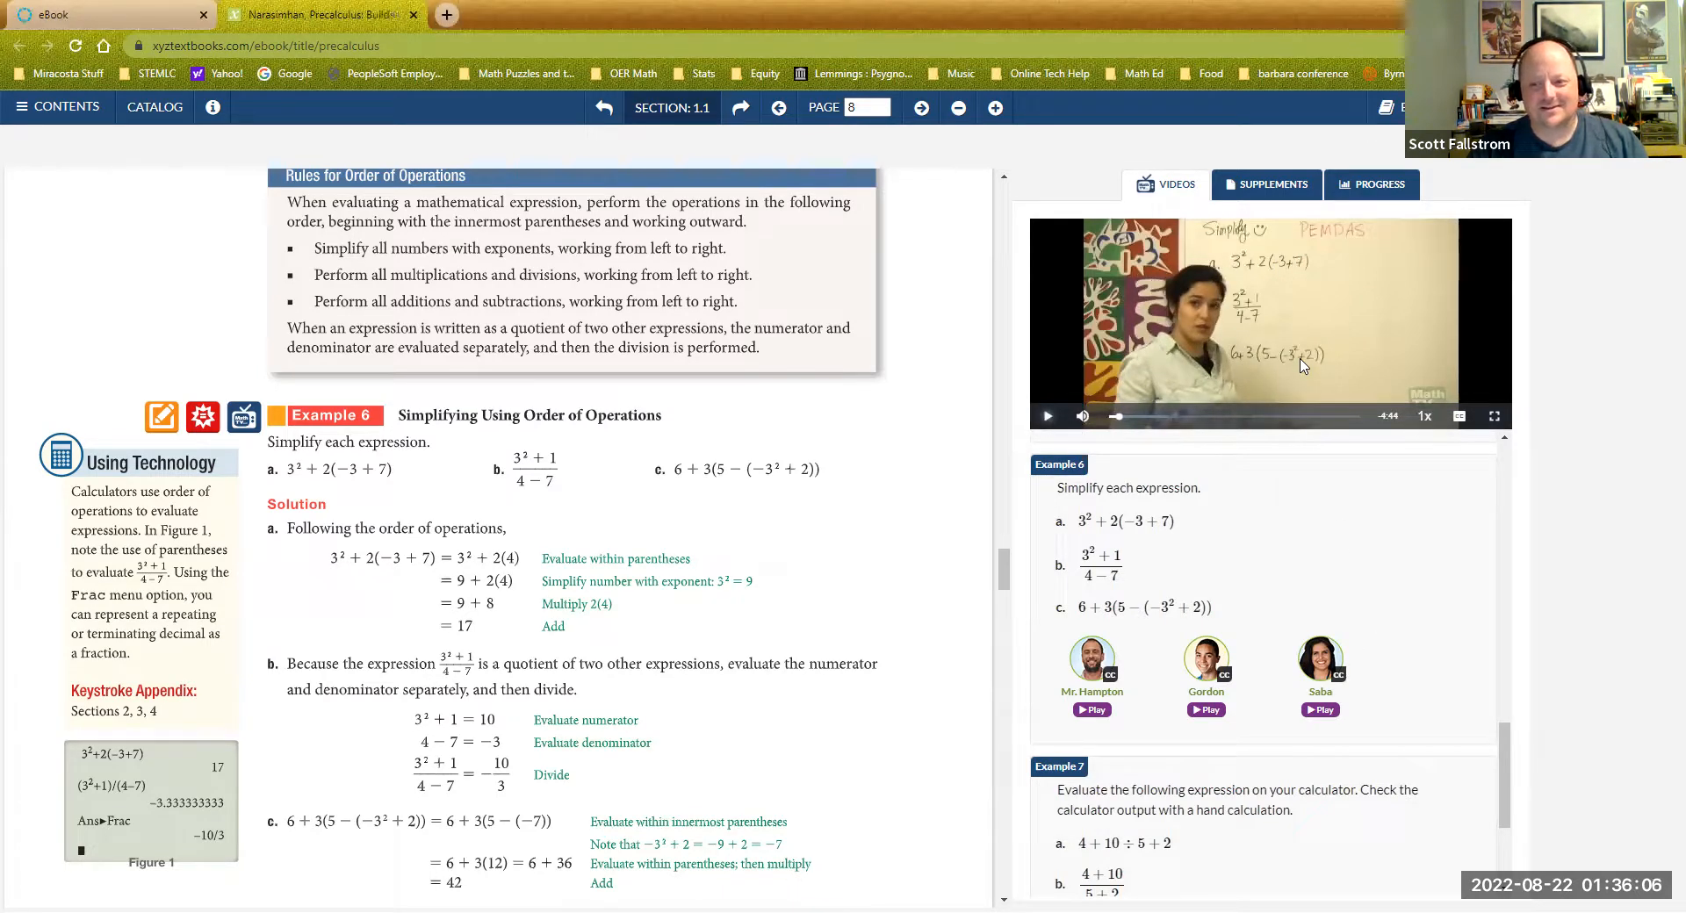
left_click(1460, 421)
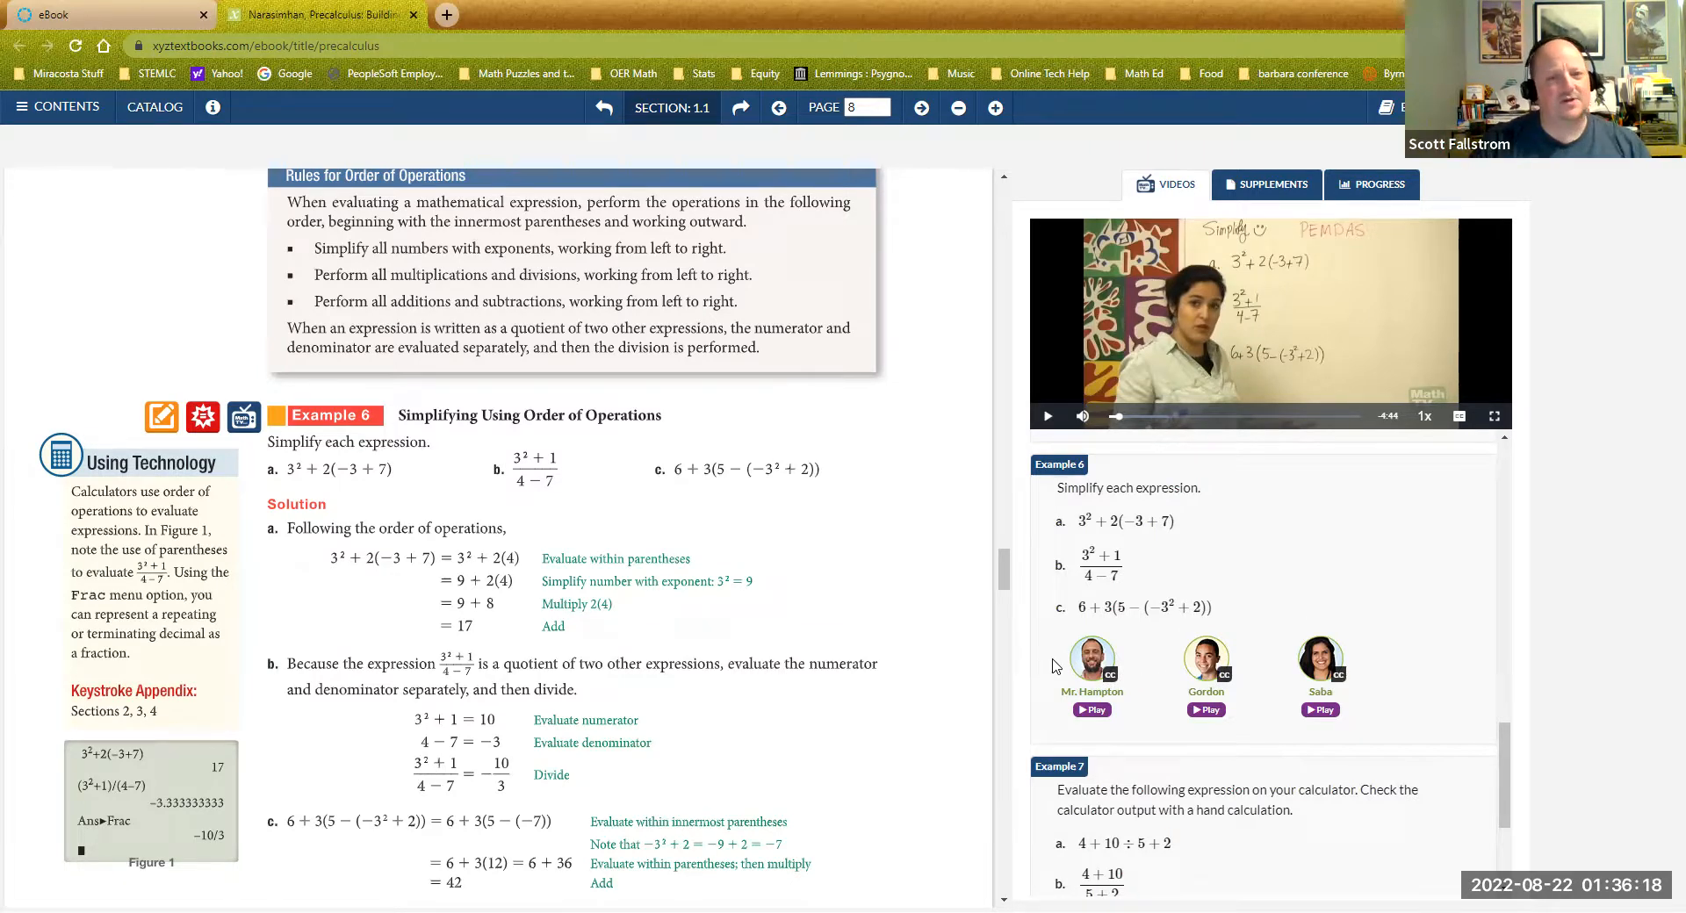
- Switch back to the Canvas course, review the Module 3 assignments in Modules, and open the course home page
left_click(119, 18)
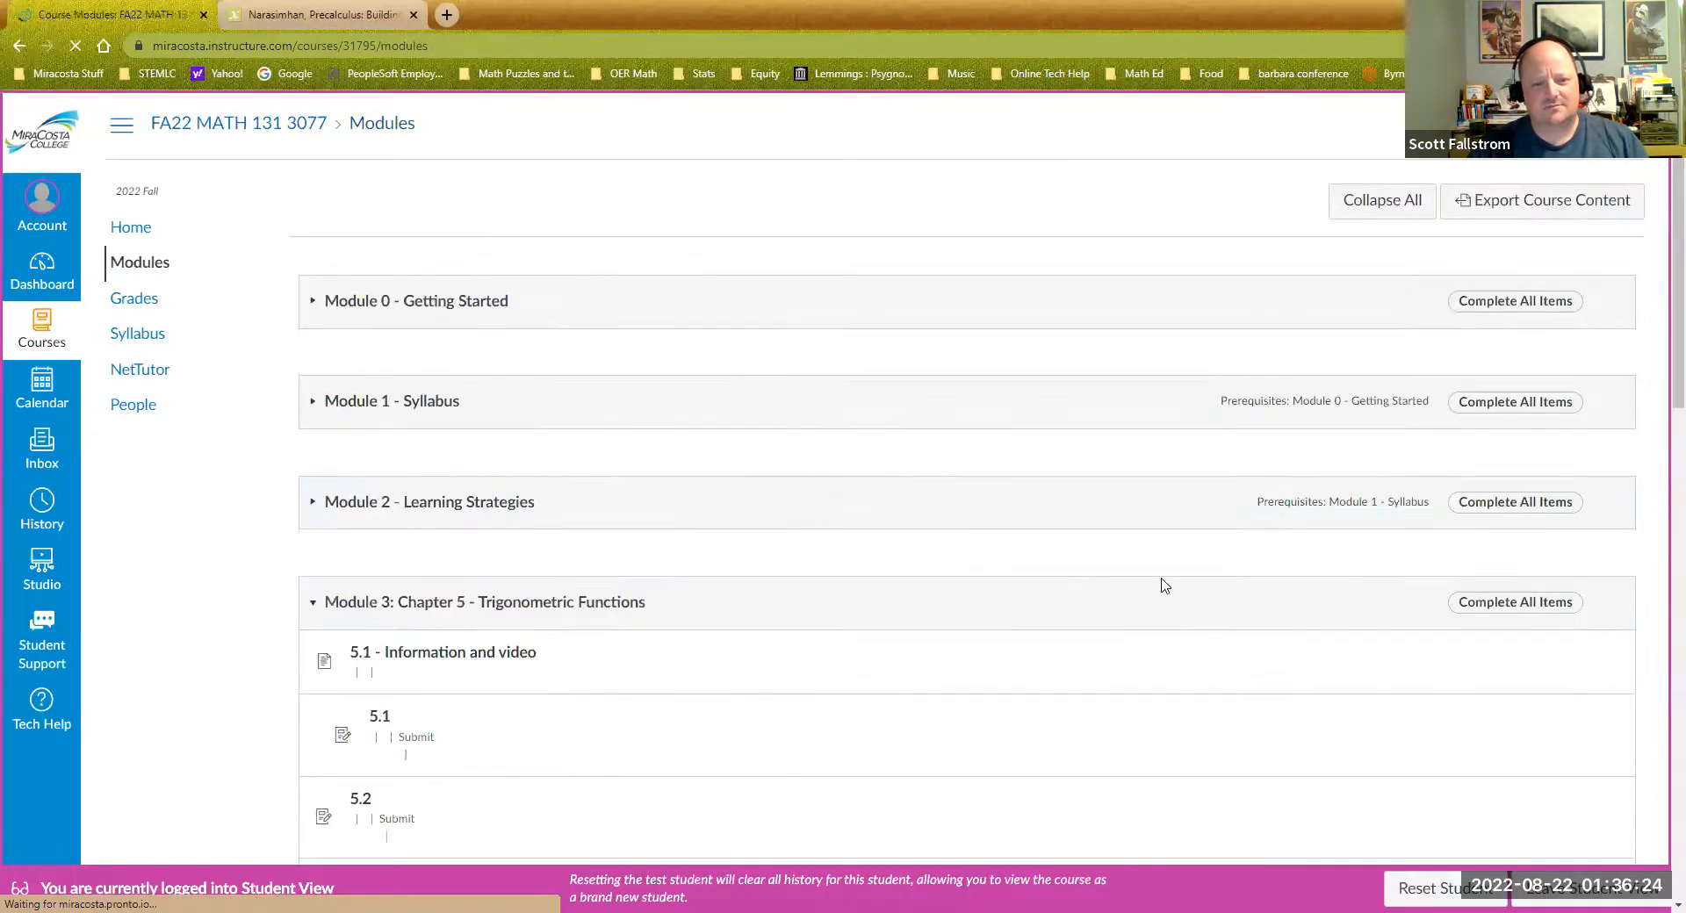
scroll(1660, 351, "down", 5)
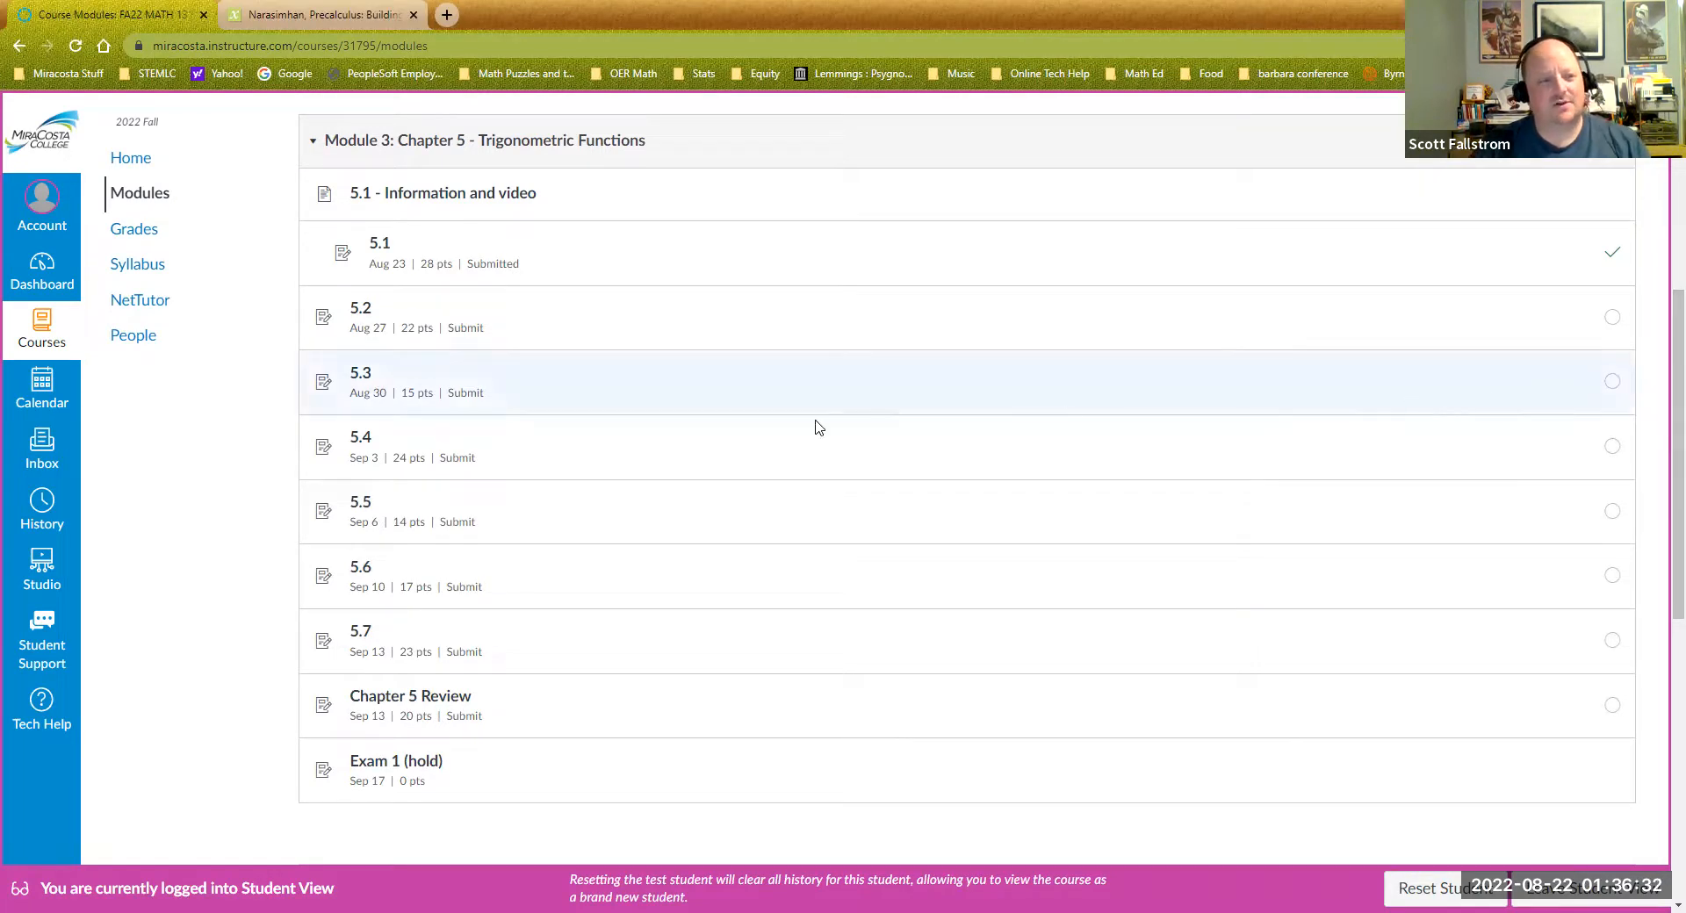
left_click(129, 167)
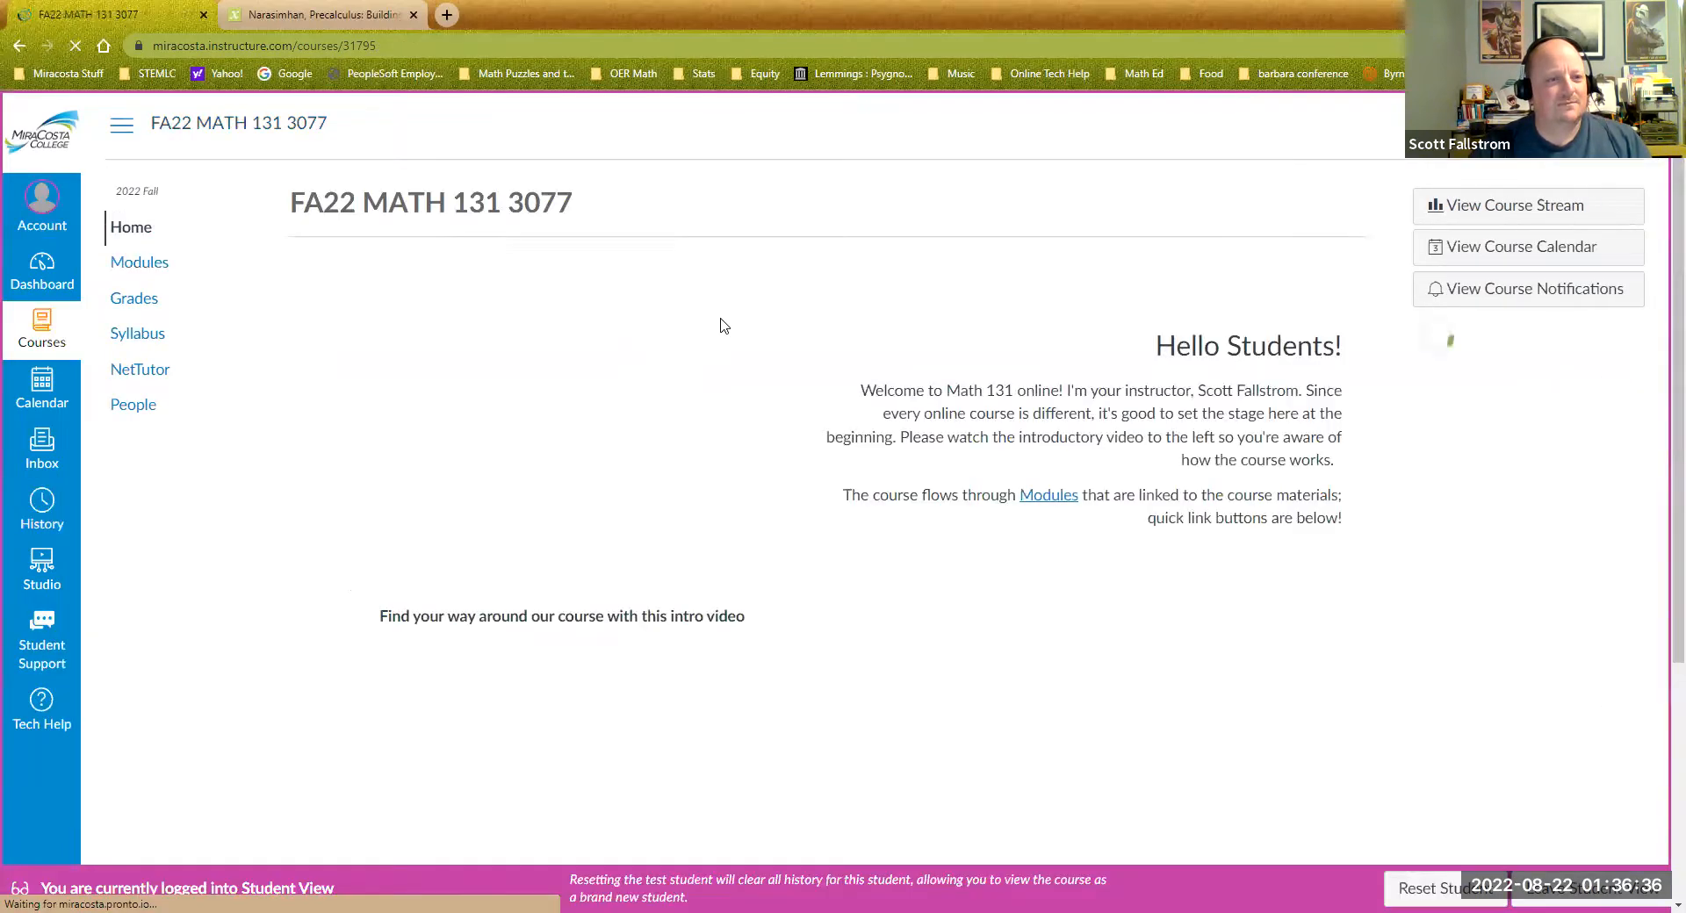